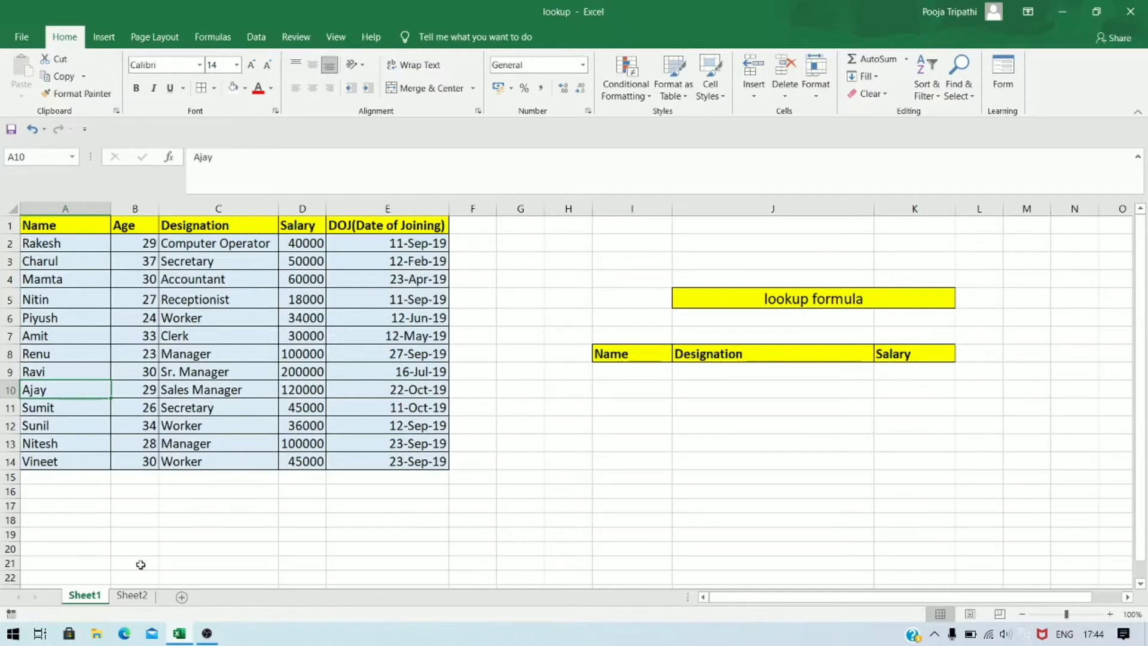
pyautogui.click(712, 301)
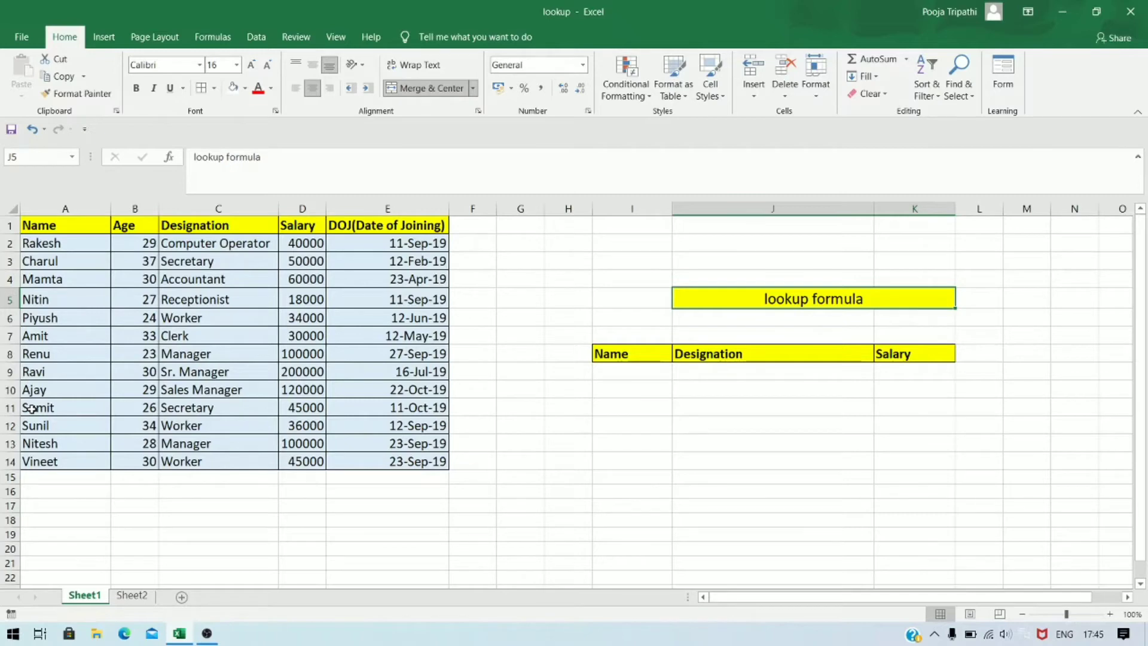
pyautogui.click(76, 391)
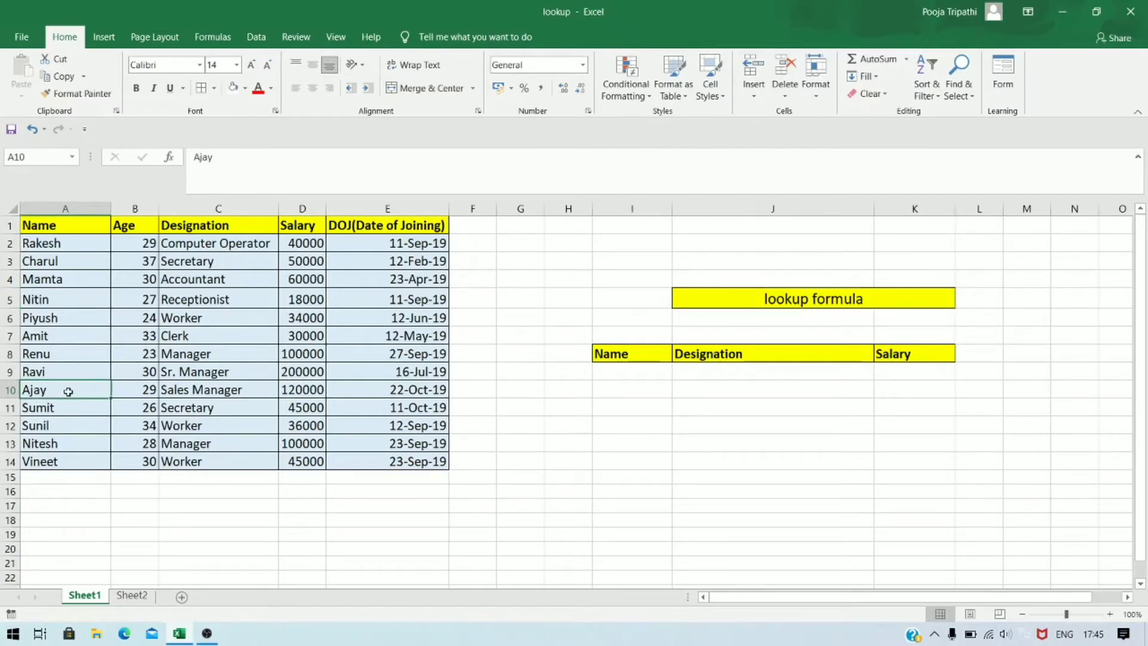
pyautogui.click(83, 337)
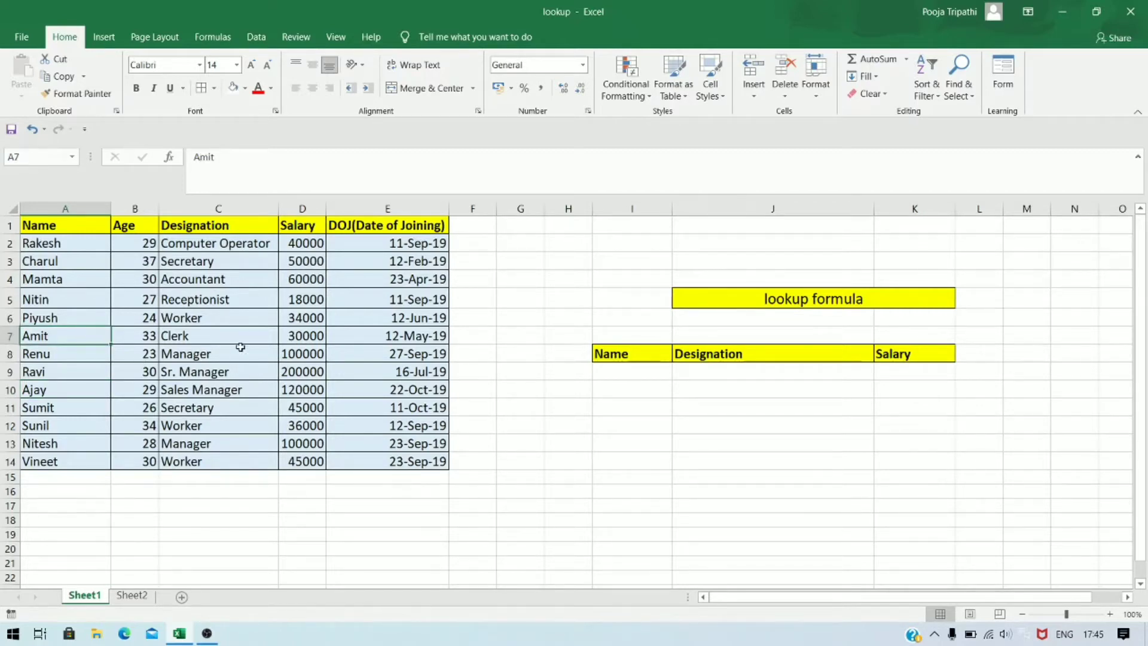
pyautogui.click(290, 339)
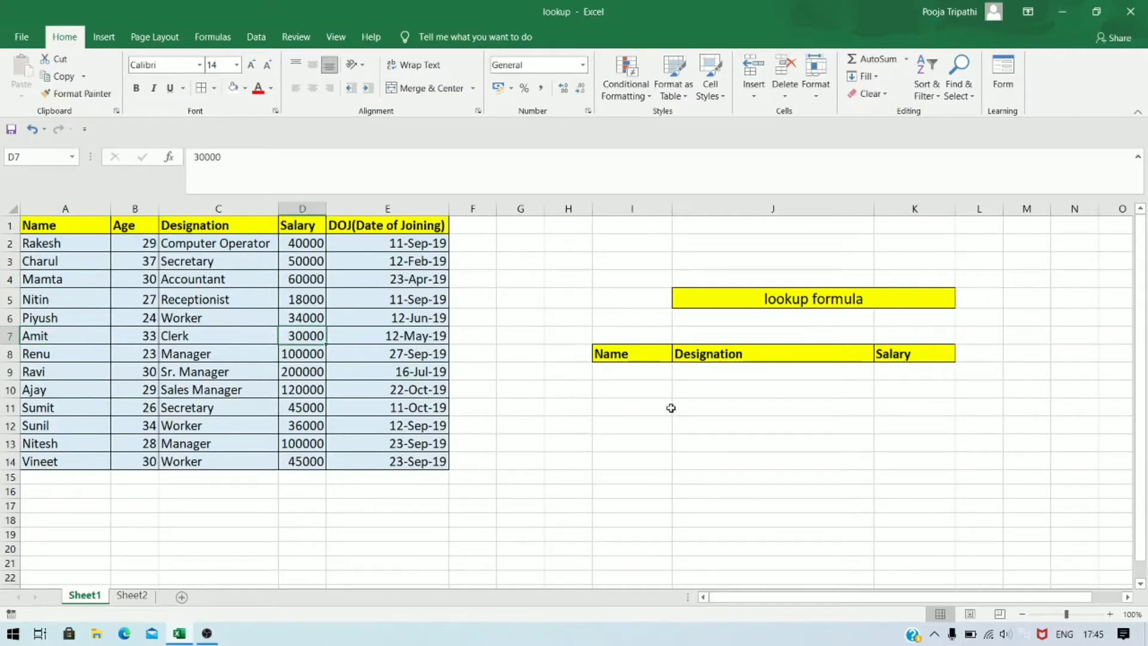
pyautogui.click(651, 372)
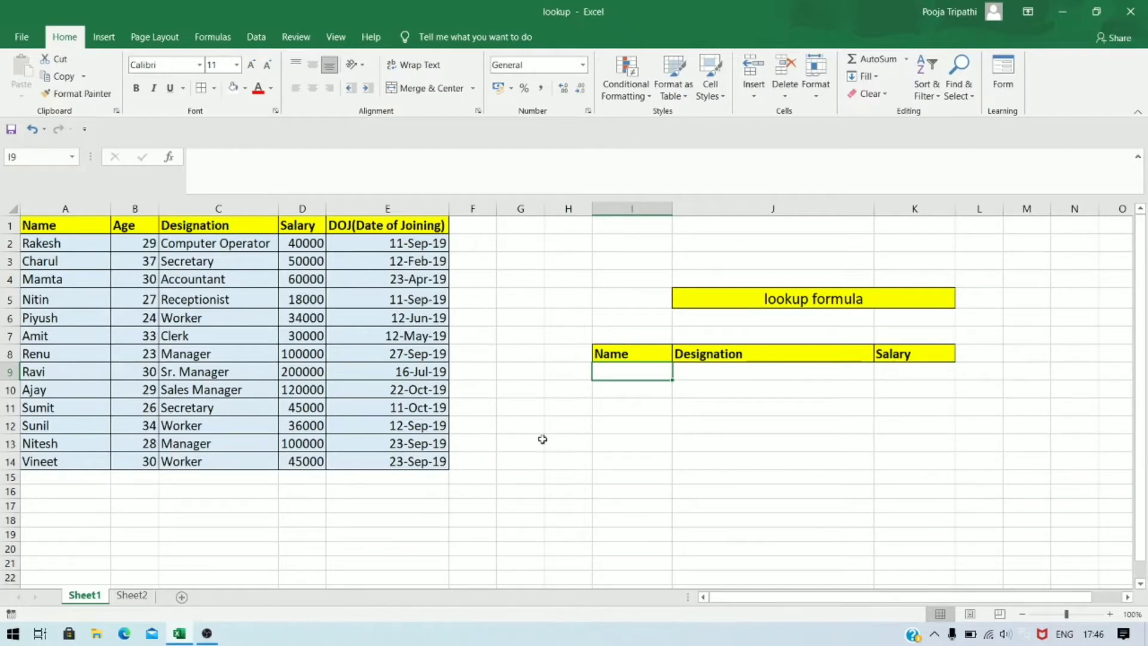
# Step: Sort the employee records in A2:E14 from A to Z by name
pyautogui.click(94, 246)
pyautogui.moveTo(95, 246); pyautogui.dragTo(410, 471)
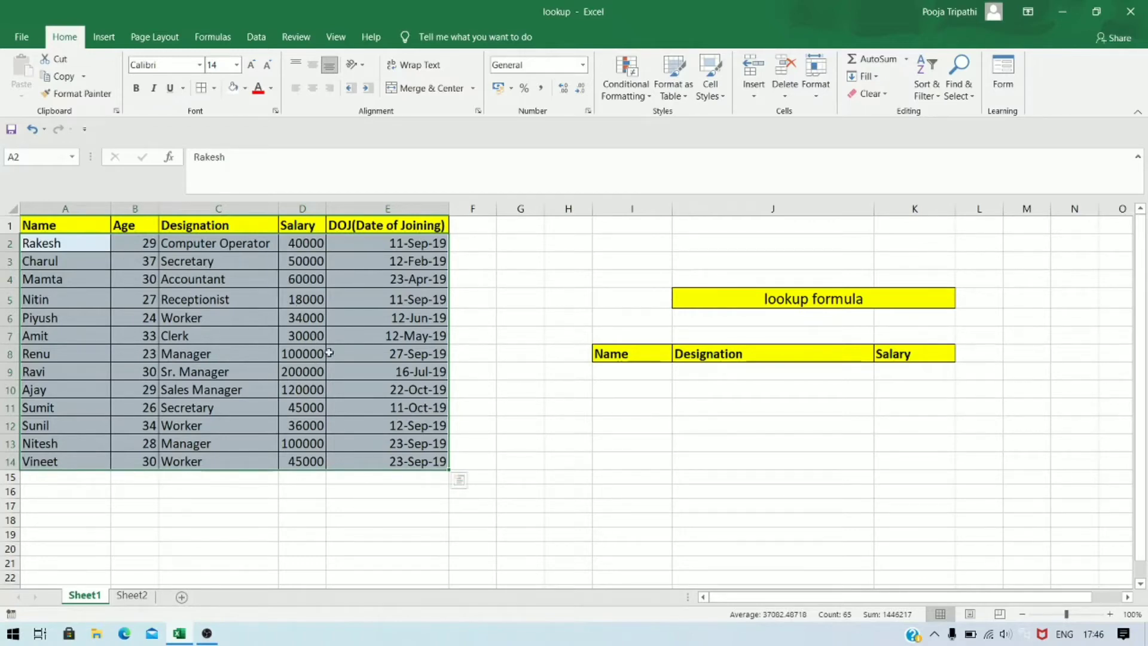
pyautogui.click(939, 99)
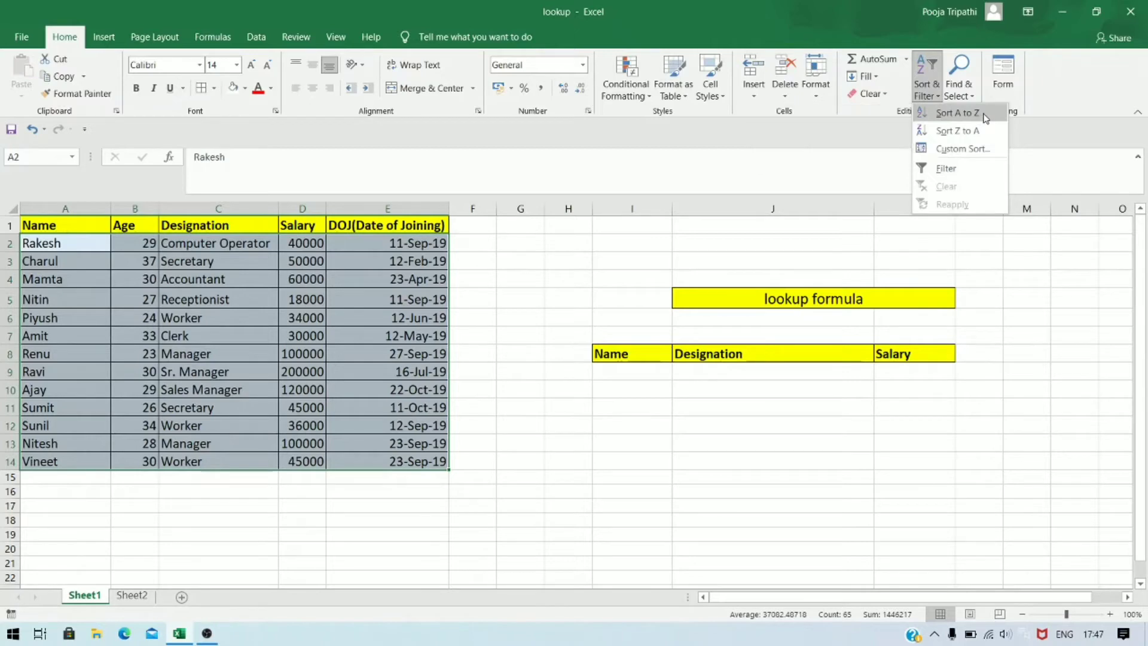
pyautogui.click(981, 115)
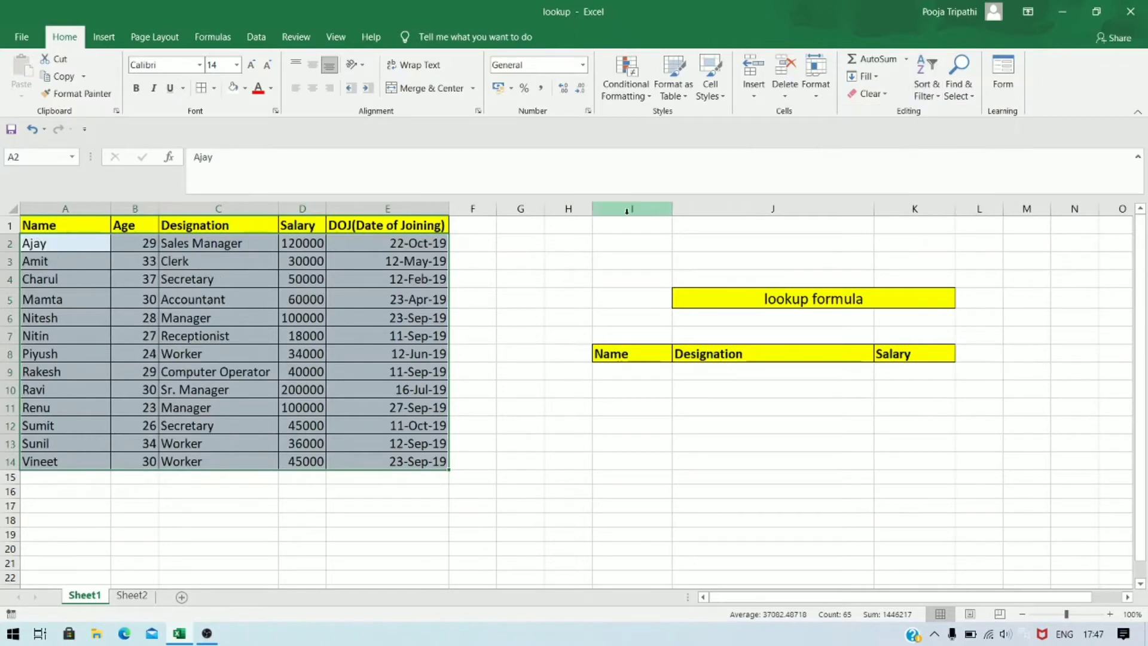
pyautogui.click(568, 256)
pyautogui.click(64, 262)
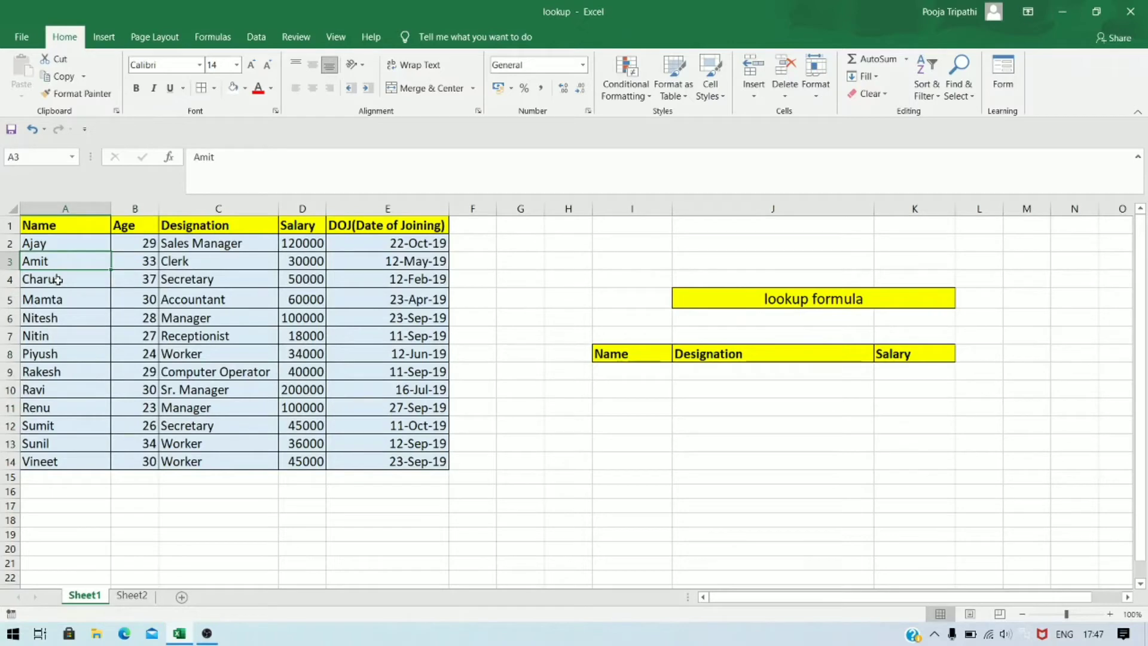
pyautogui.click(71, 244)
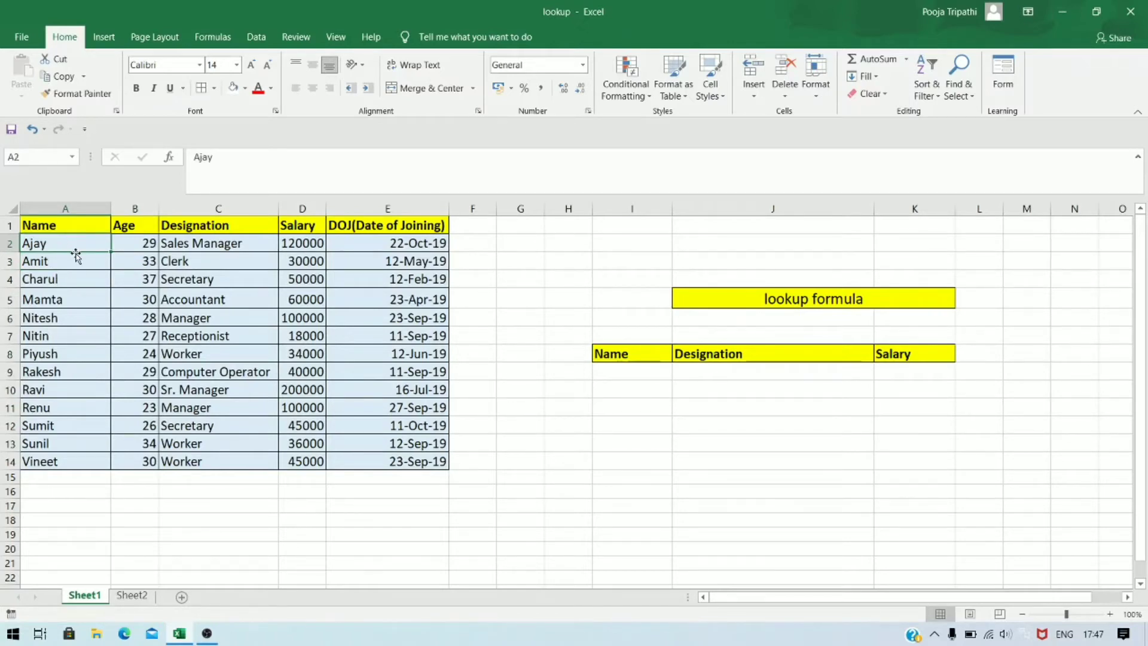
pyautogui.click(78, 277)
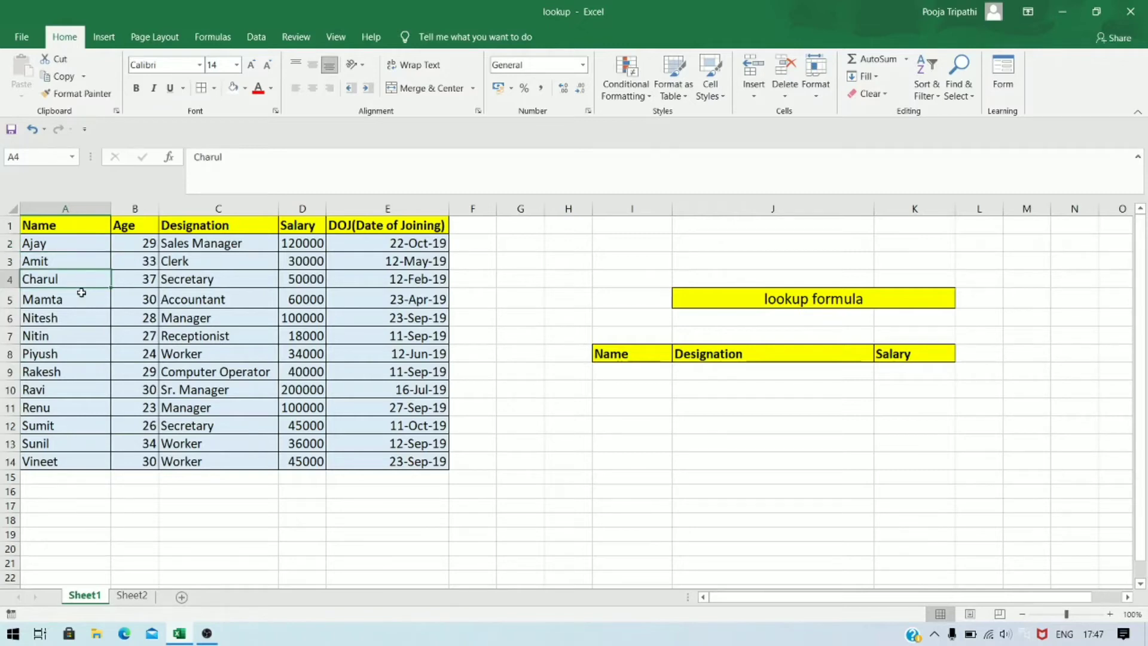
pyautogui.click(82, 299)
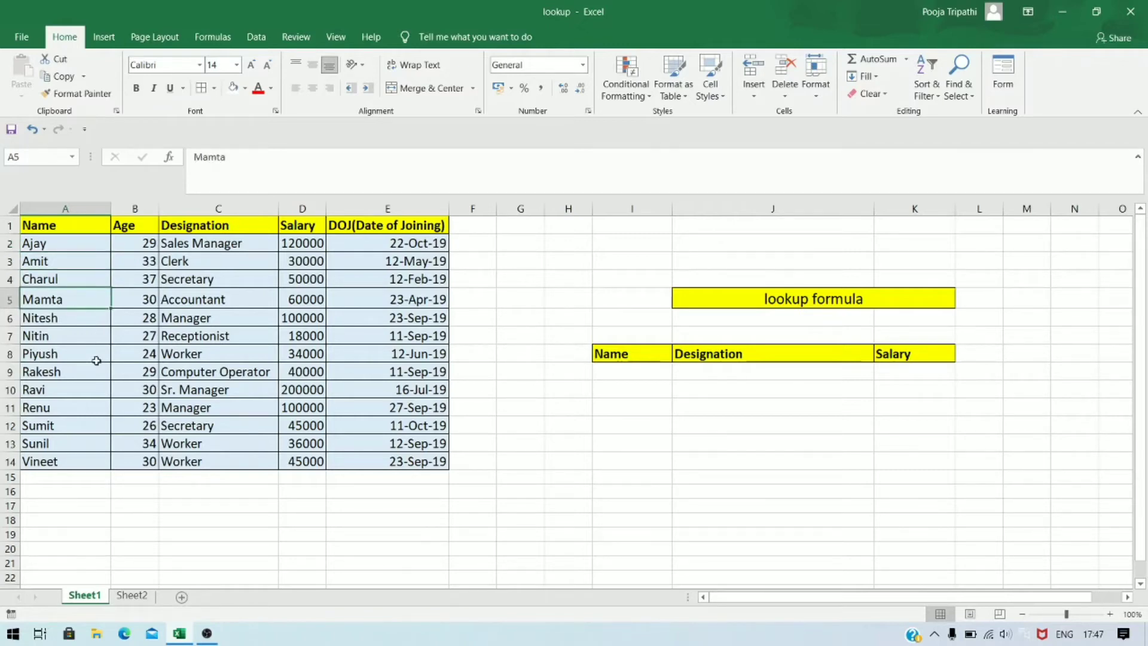
pyautogui.click(87, 462)
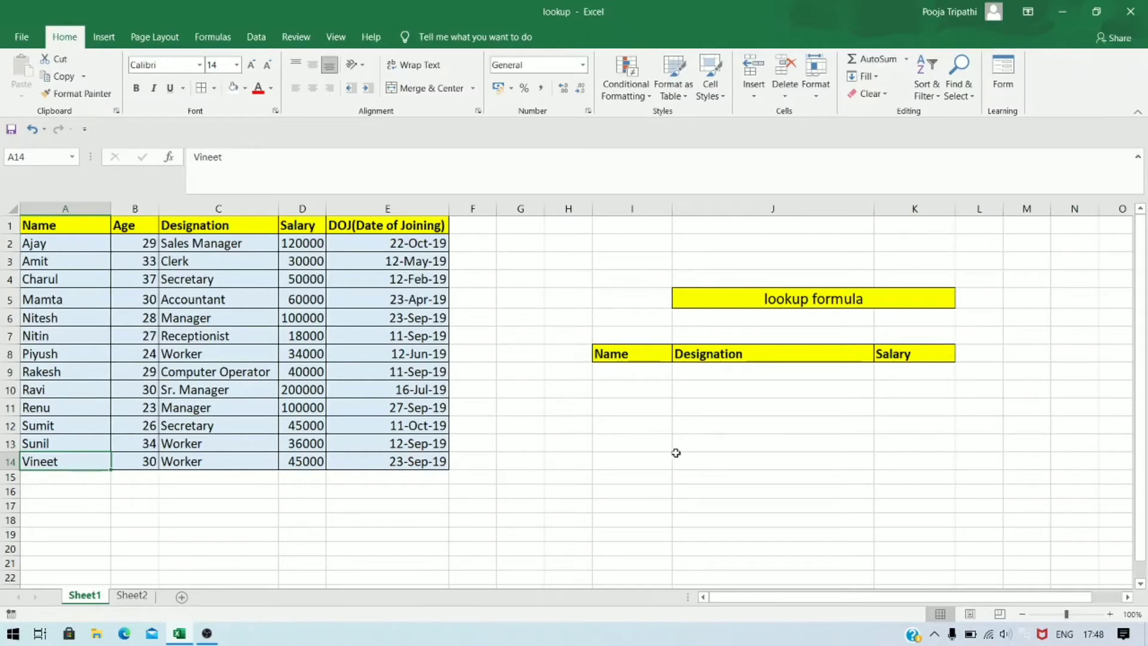
# Step: Enter the employee name found in A11 as the lookup name in cell I9
pyautogui.click(657, 376)
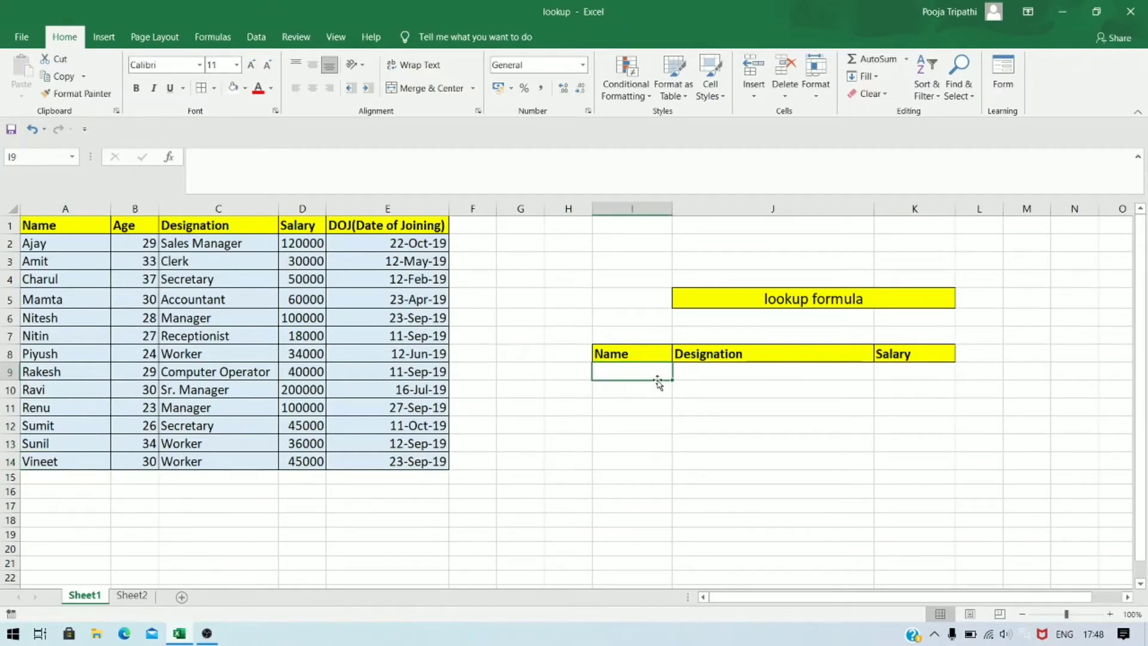
pyautogui.write('Renu')
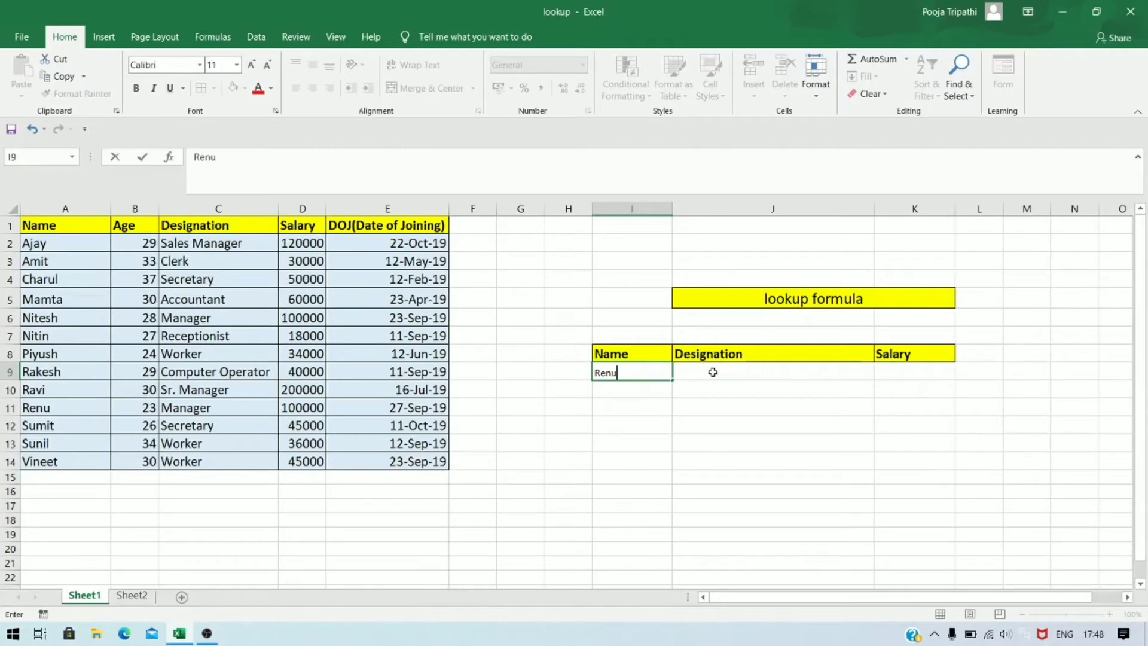
pyautogui.click(814, 367)
pyautogui.click(909, 368)
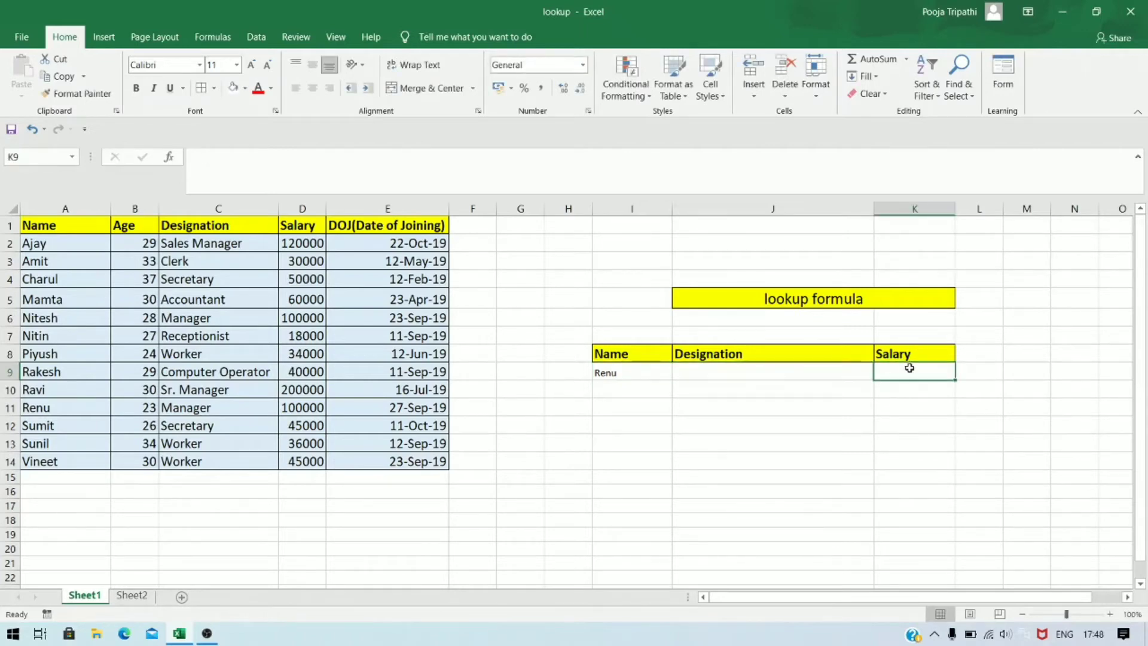
pyautogui.click(750, 374)
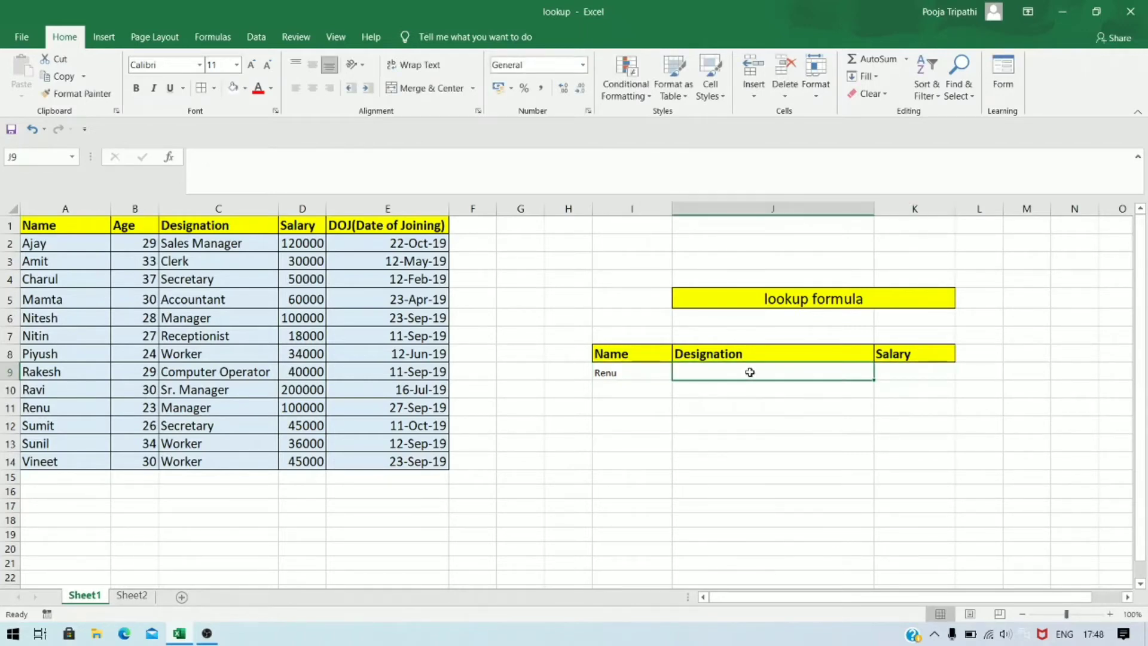
pyautogui.click(661, 357)
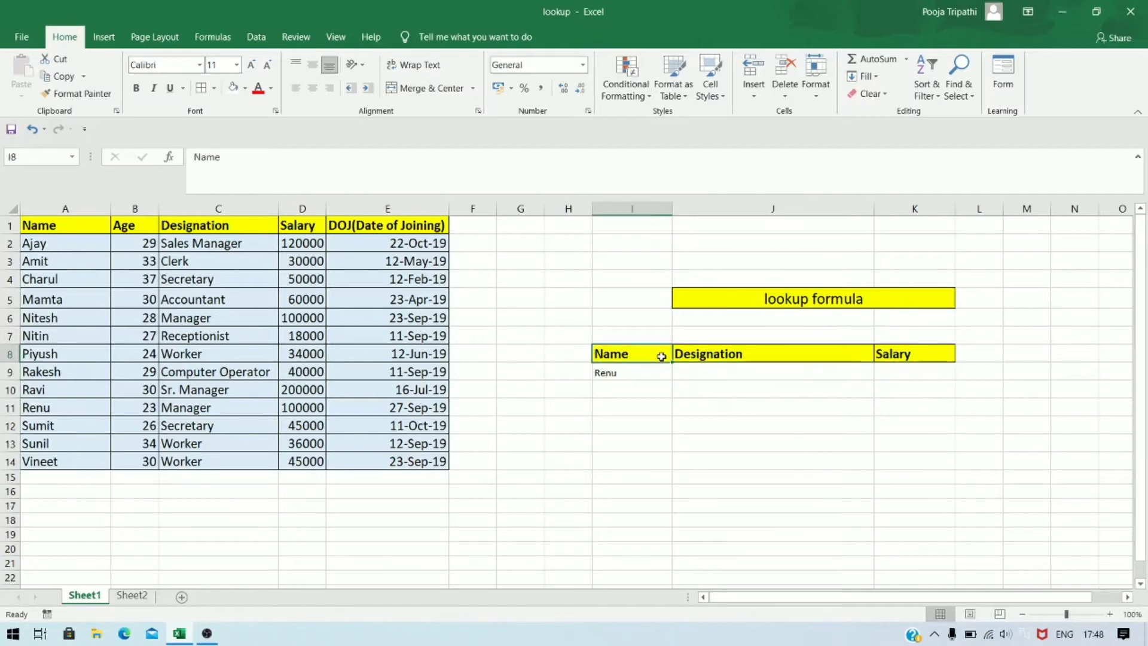
pyautogui.click(744, 356)
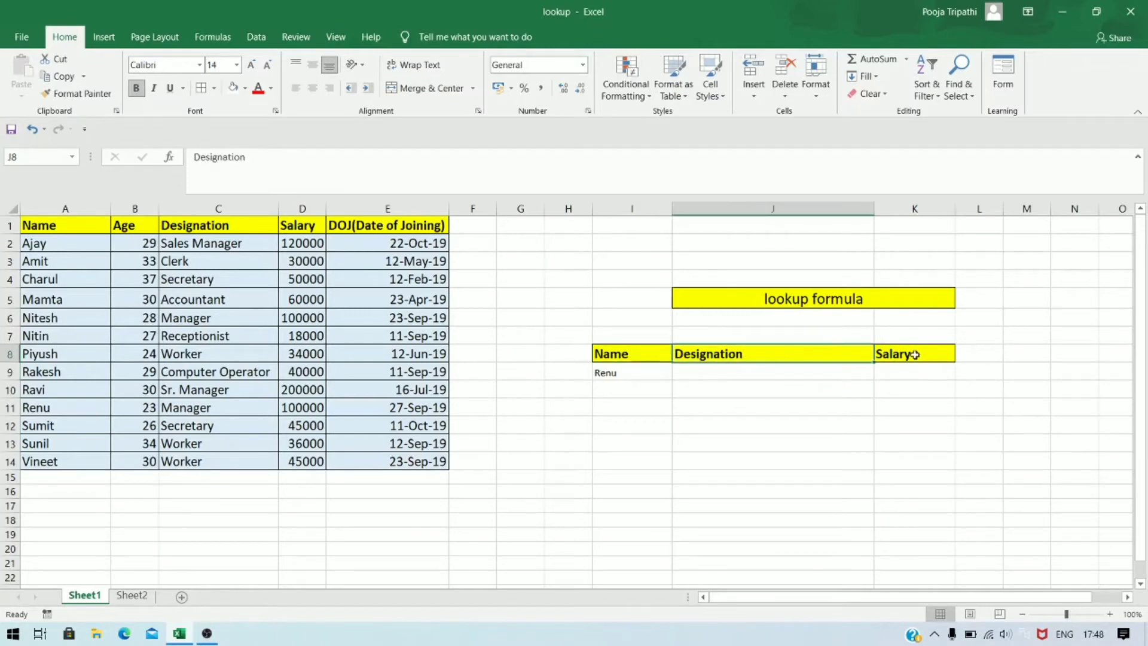
pyautogui.click(831, 373)
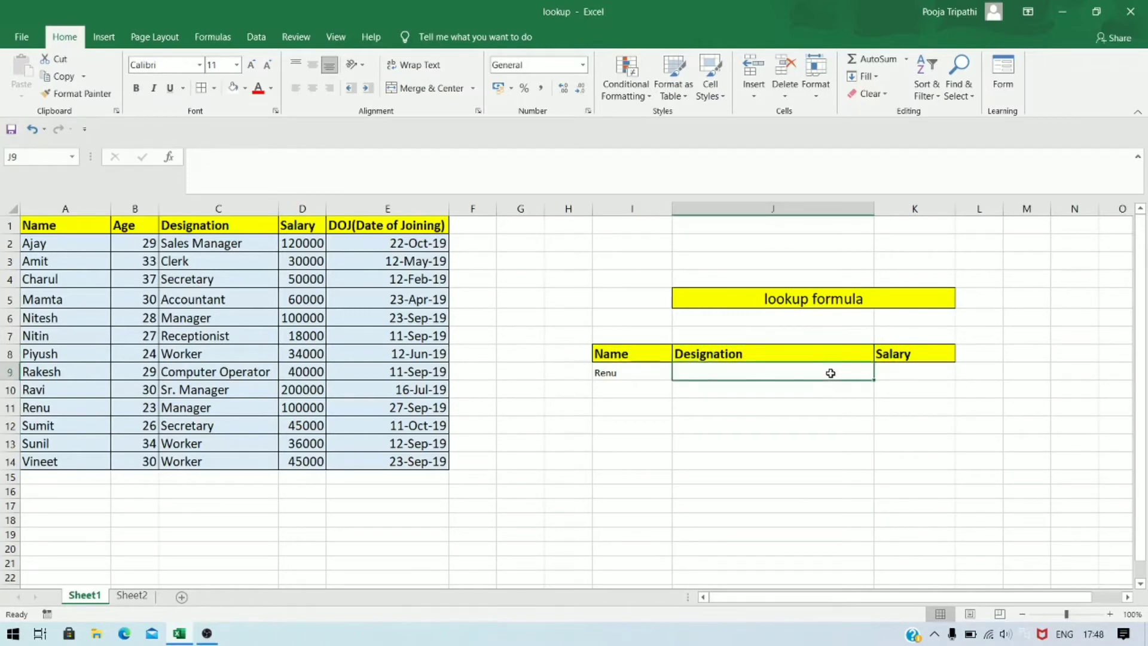
pyautogui.click(928, 373)
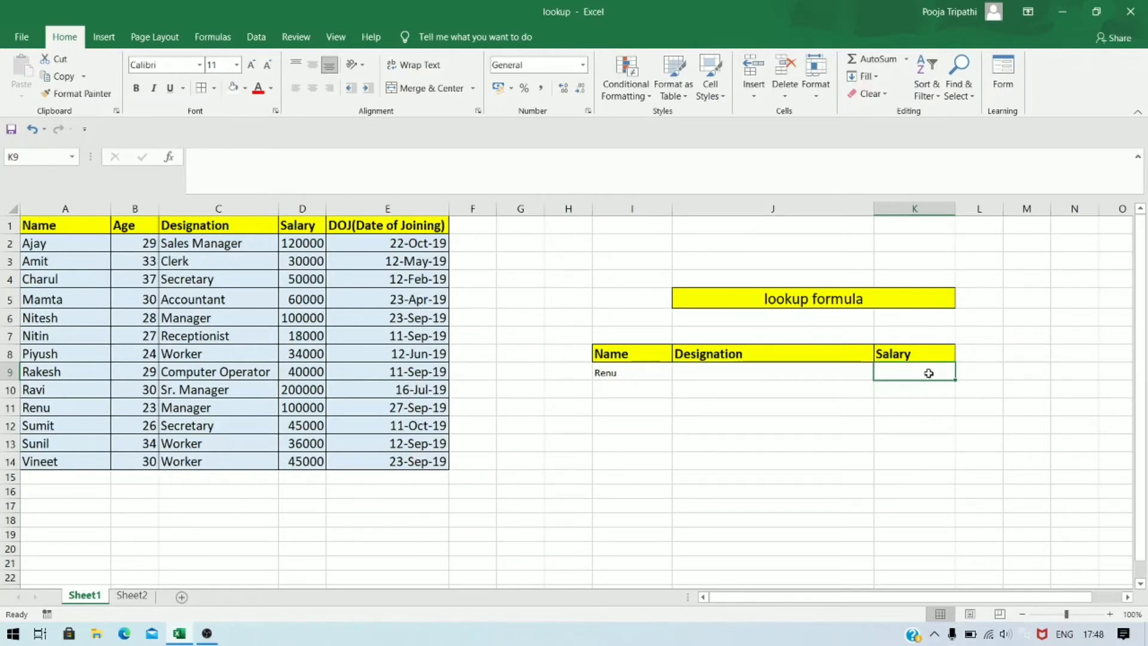
# Step: Enter the formula =LOOKUP(I9,A2:E14,C2:C14) in J9 to return the employee's designation
pyautogui.click(719, 372)
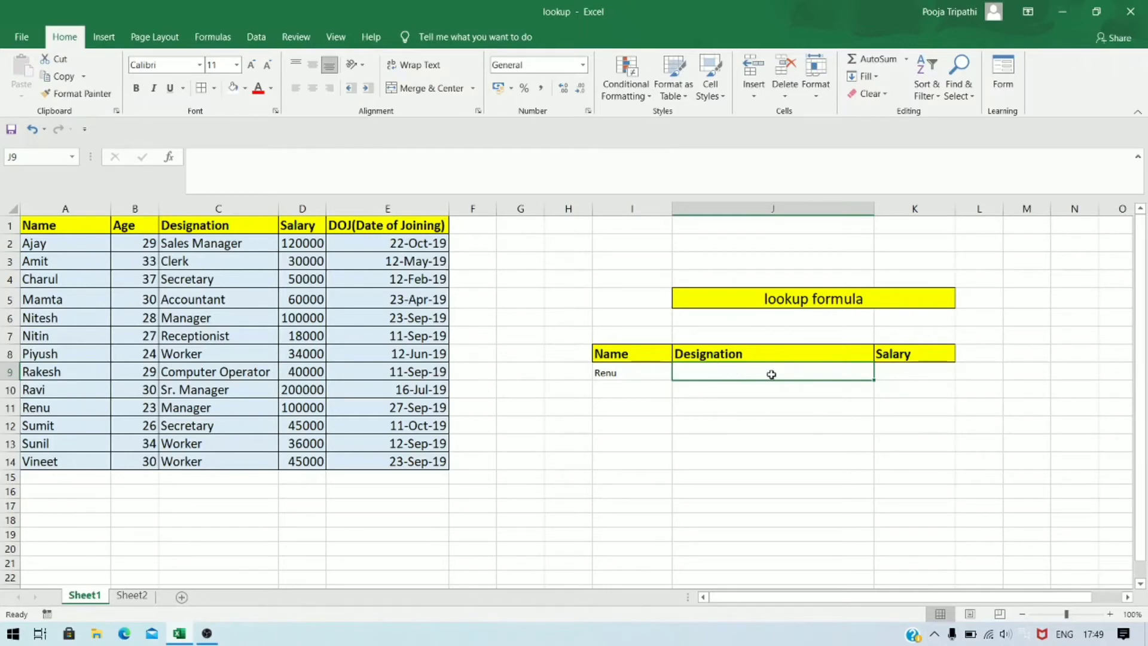
pyautogui.write('=')
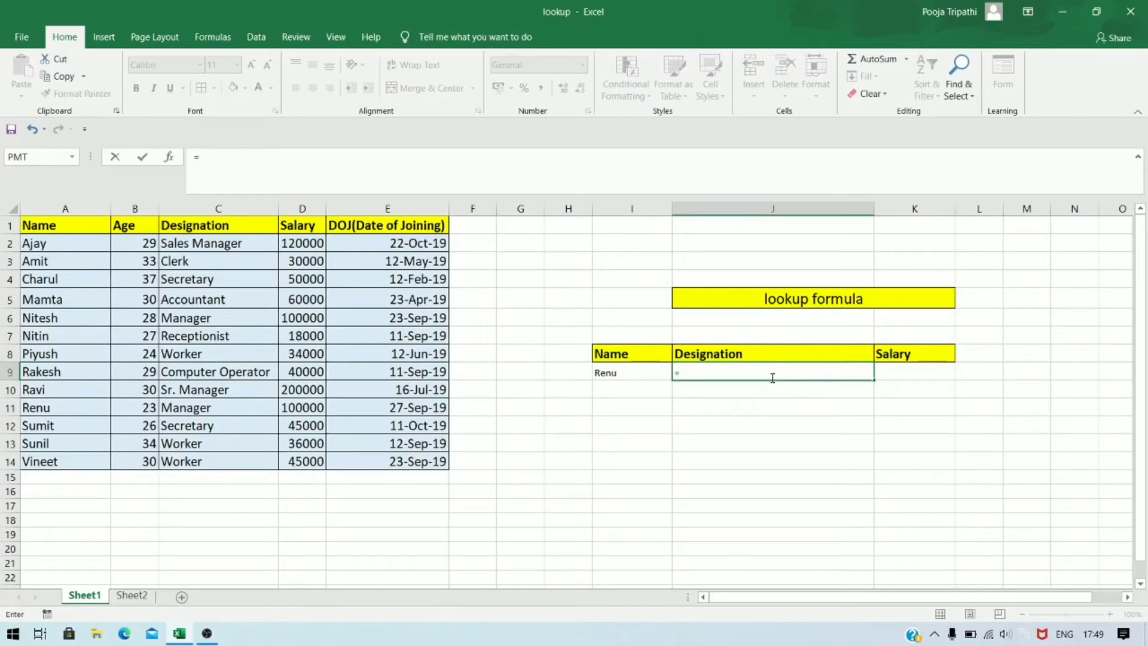
pyautogui.write('l')
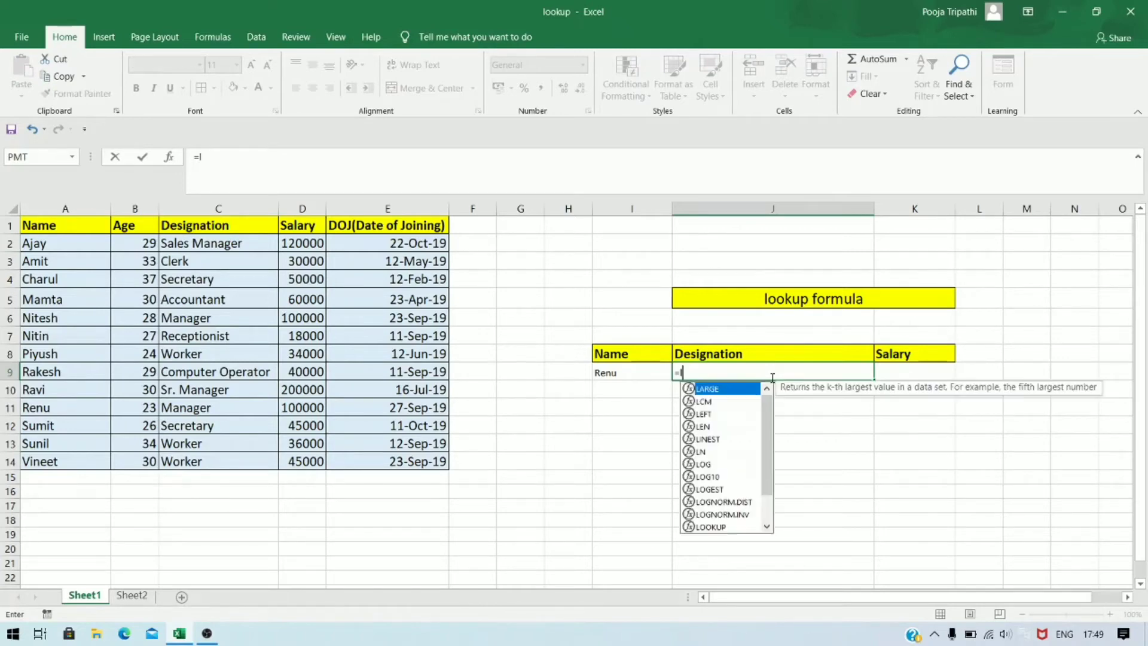
pyautogui.write('ookup')
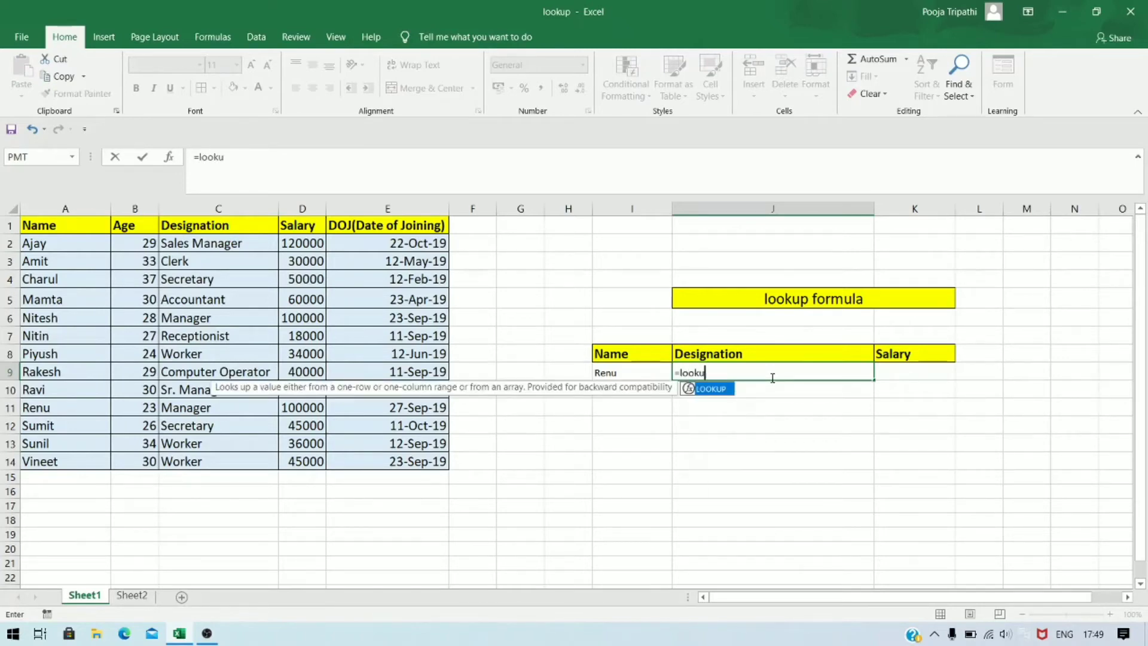
pyautogui.write('(')
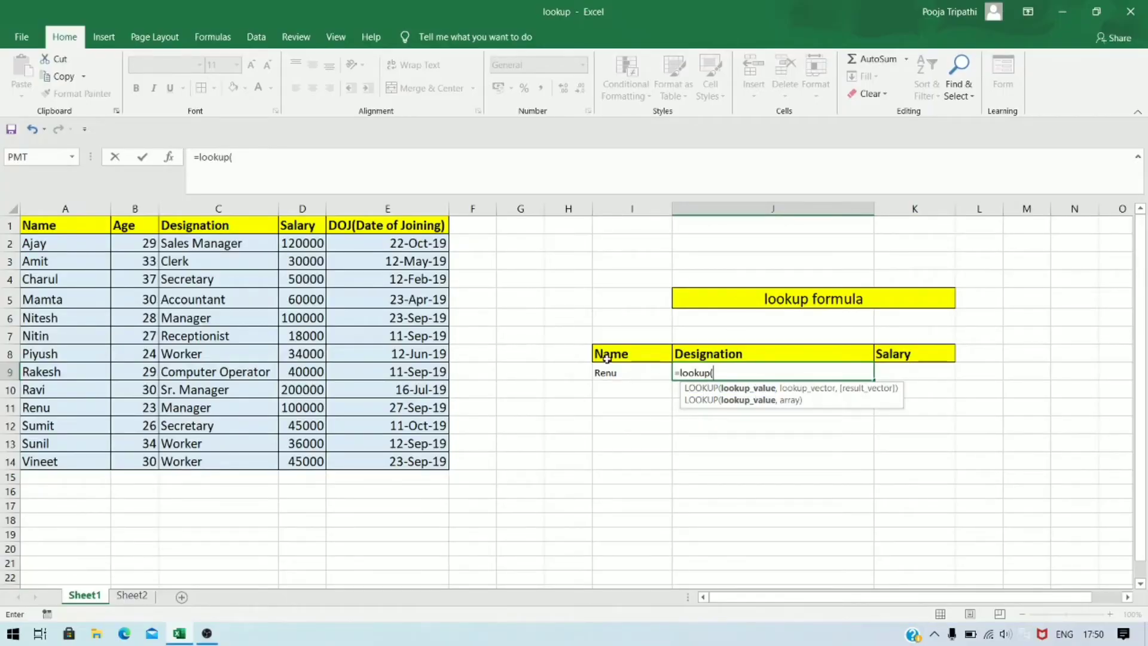
pyautogui.click(638, 374)
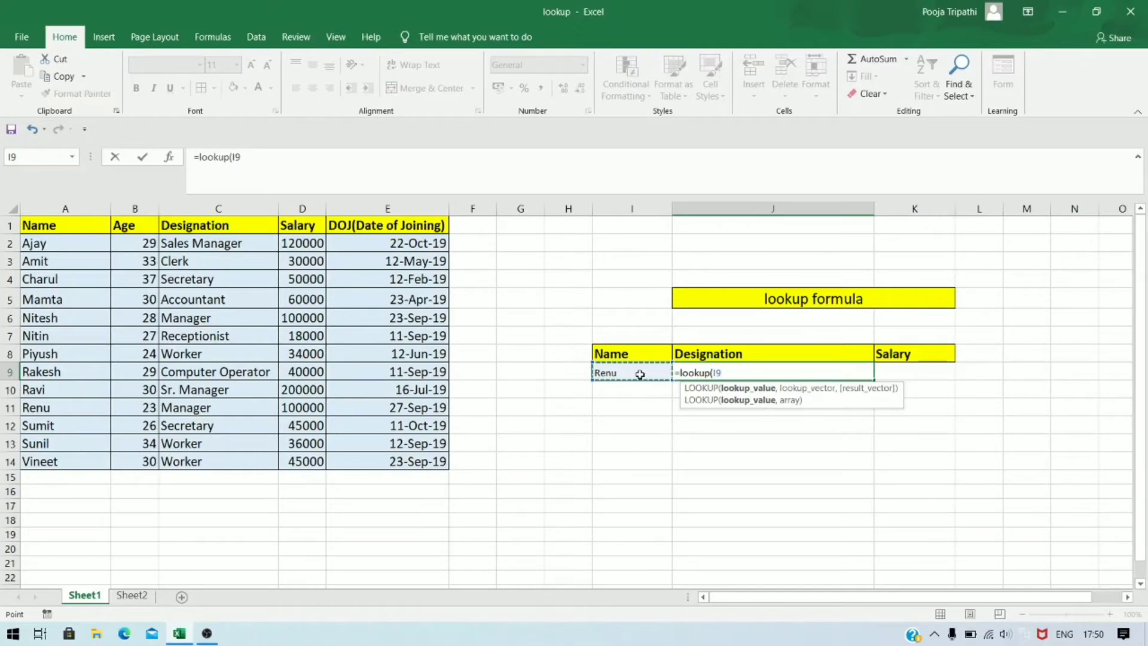
pyautogui.write(',')
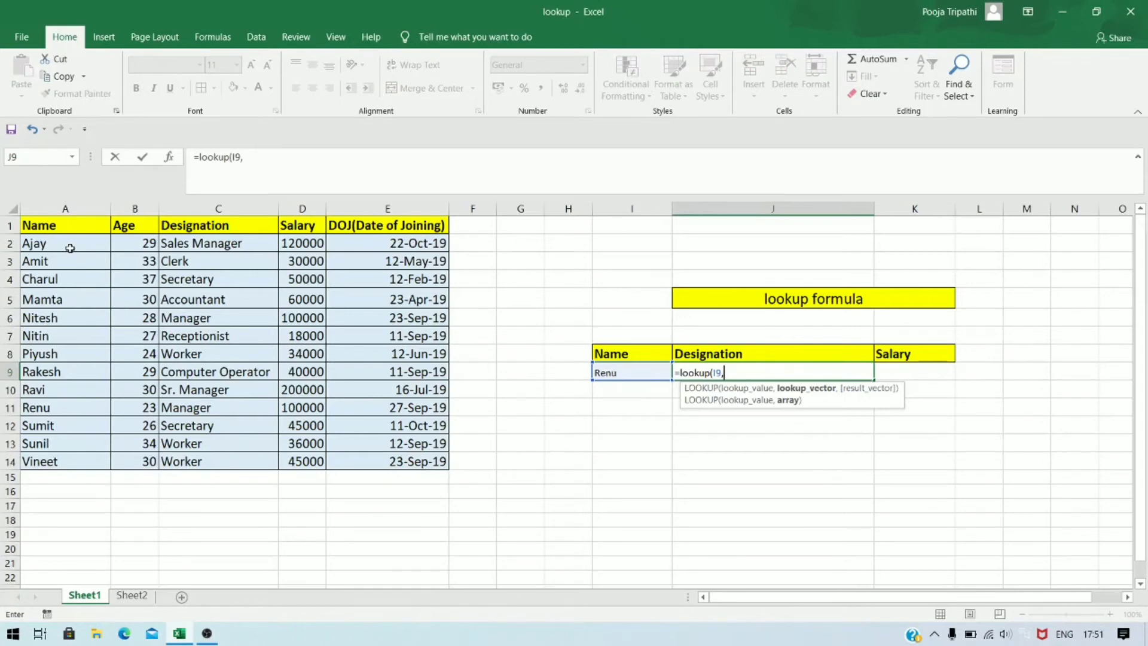
pyautogui.moveTo(70, 247); pyautogui.dragTo(360, 451)
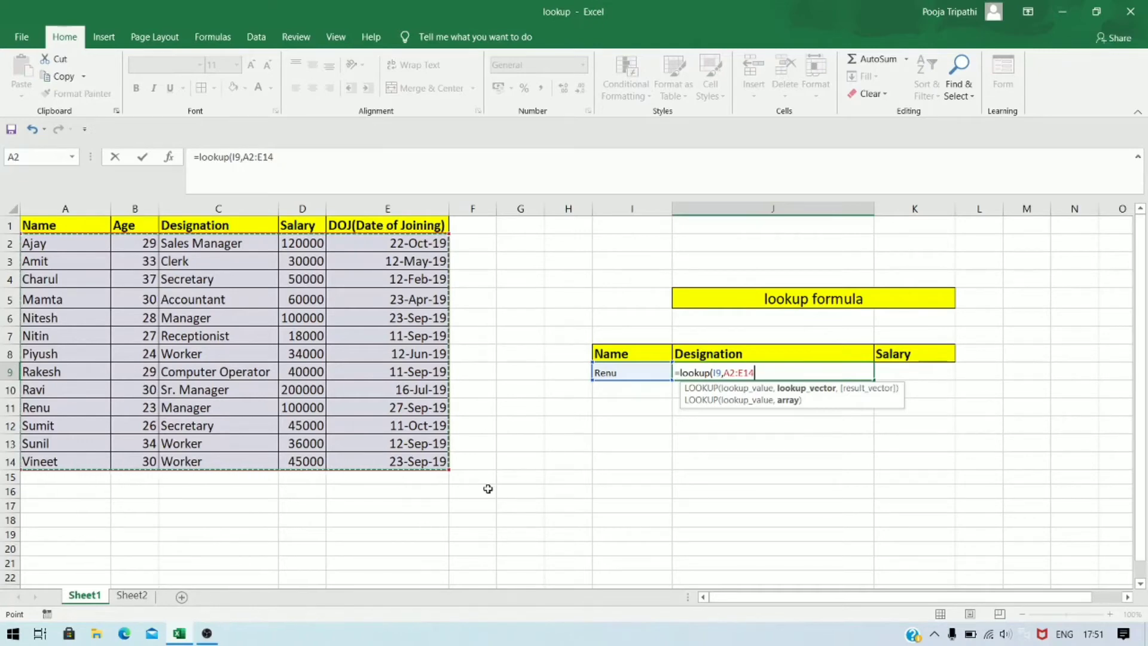
pyautogui.write(',')
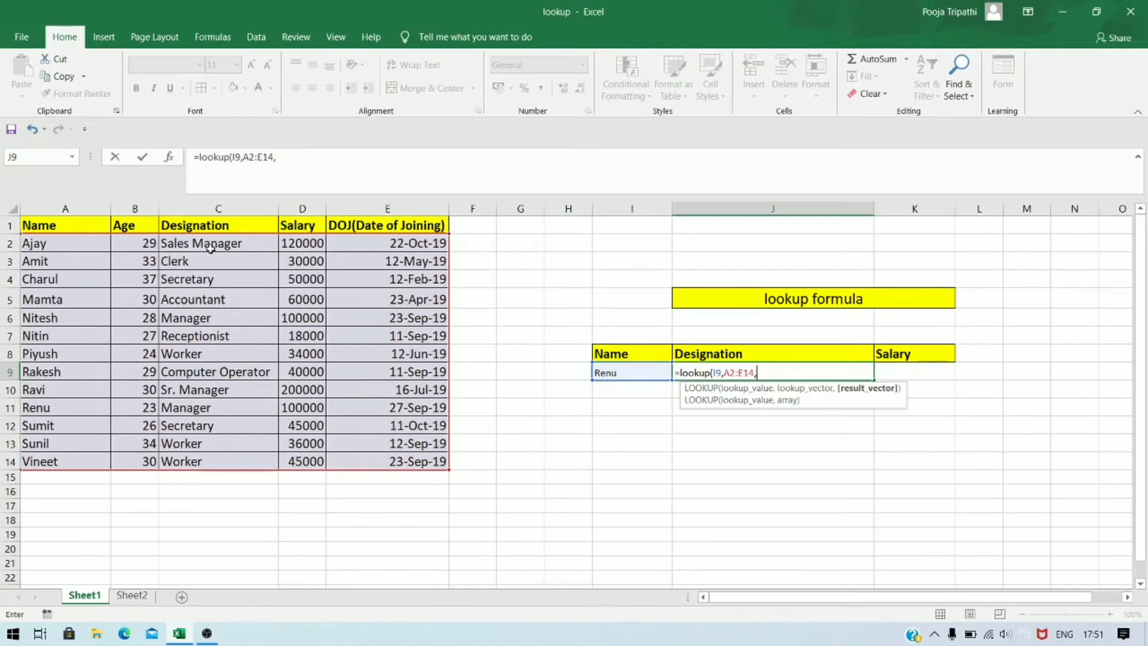
pyautogui.moveTo(214, 244); pyautogui.dragTo(204, 461)
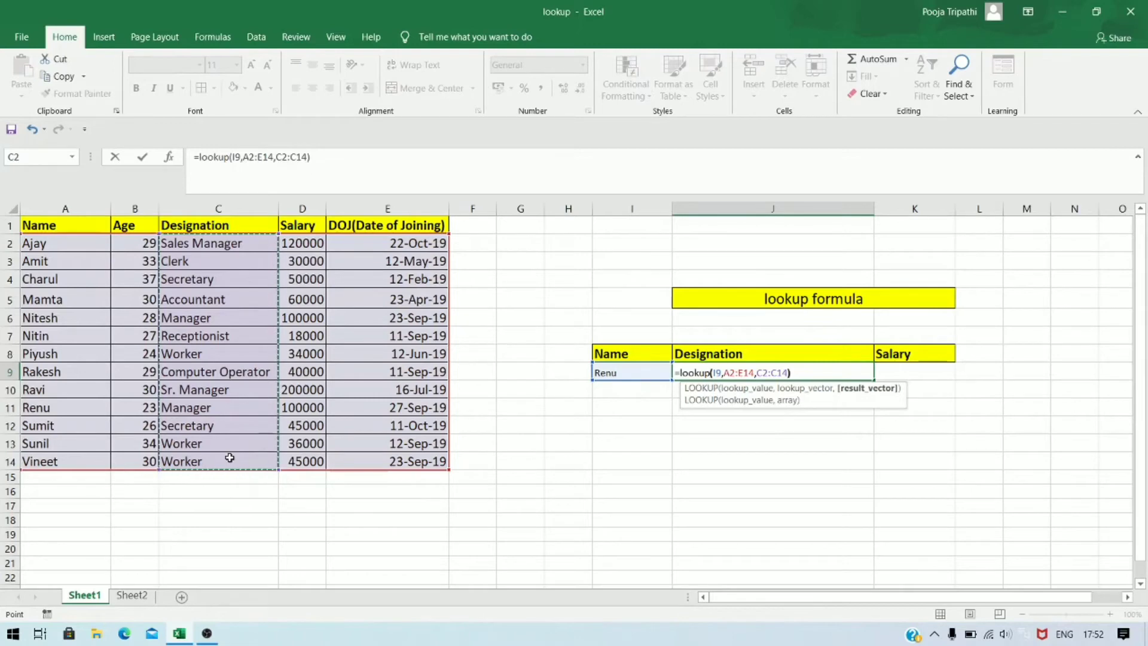
pyautogui.write(')')
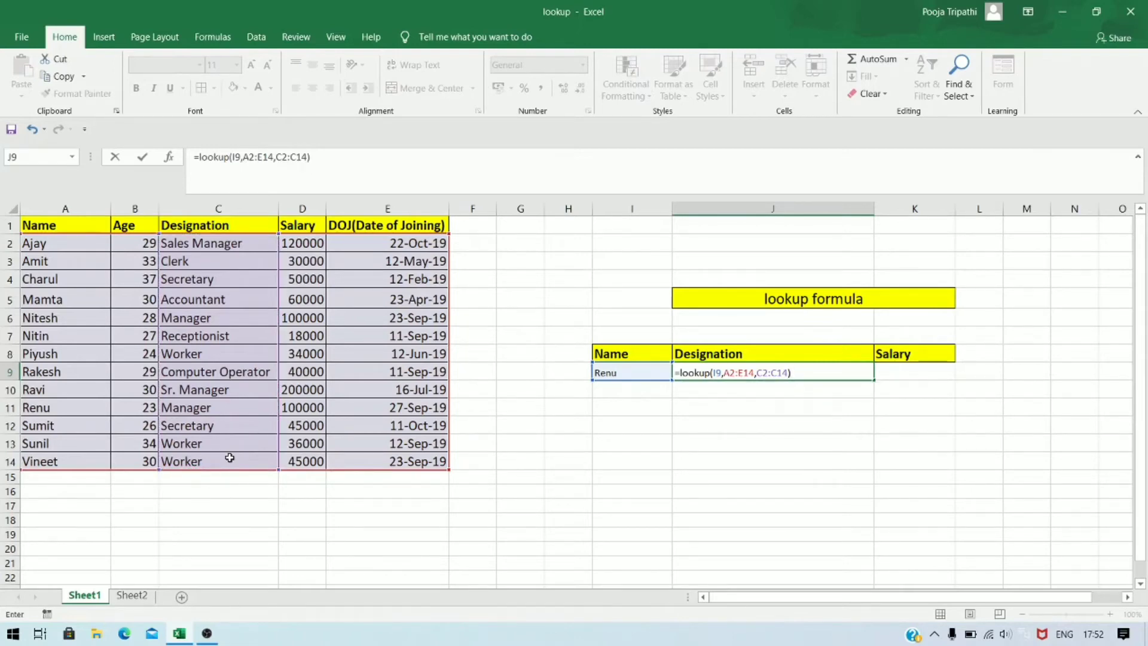
pyautogui.press('Return')
pyautogui.press('Up')
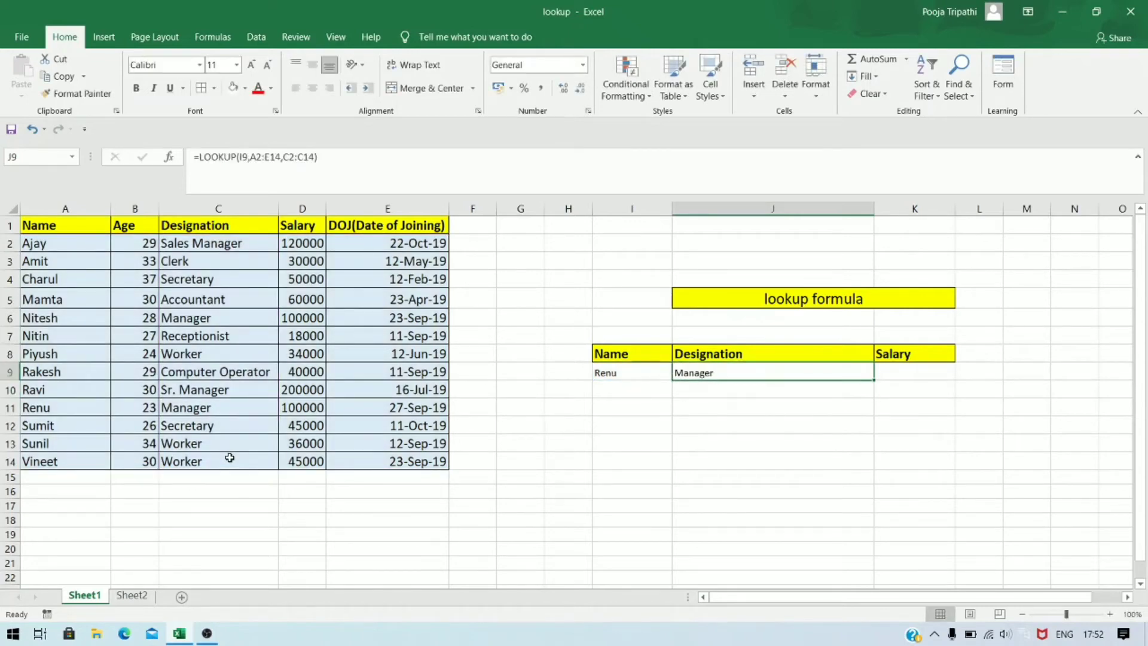
pyautogui.click(525, 462)
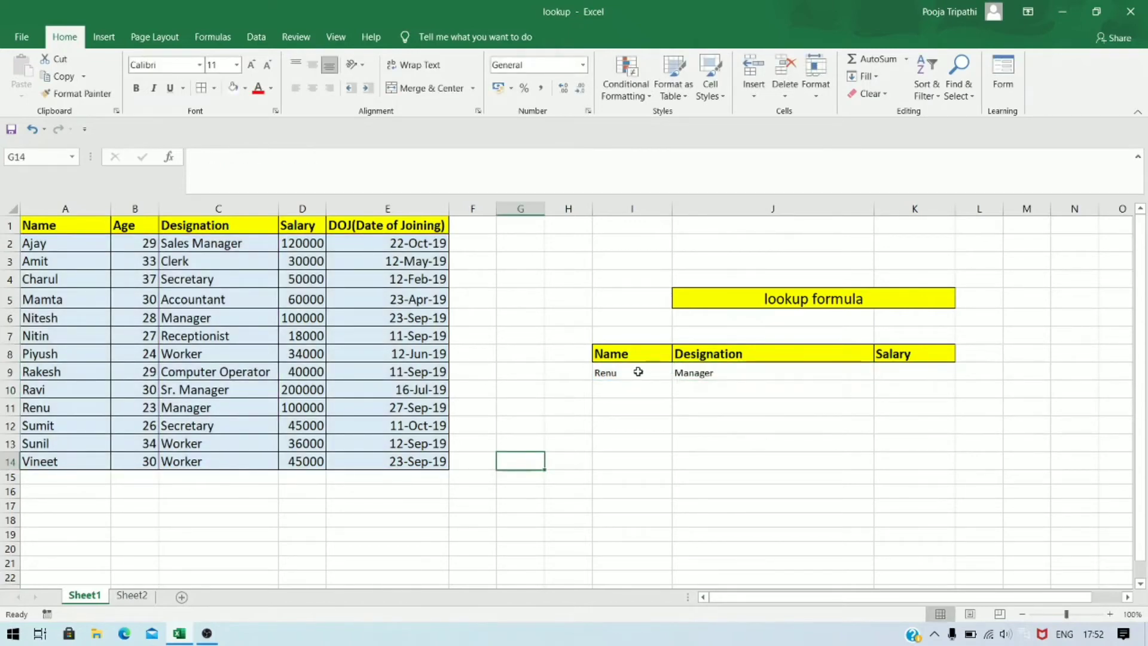
pyautogui.click(638, 372)
pyautogui.click(736, 372)
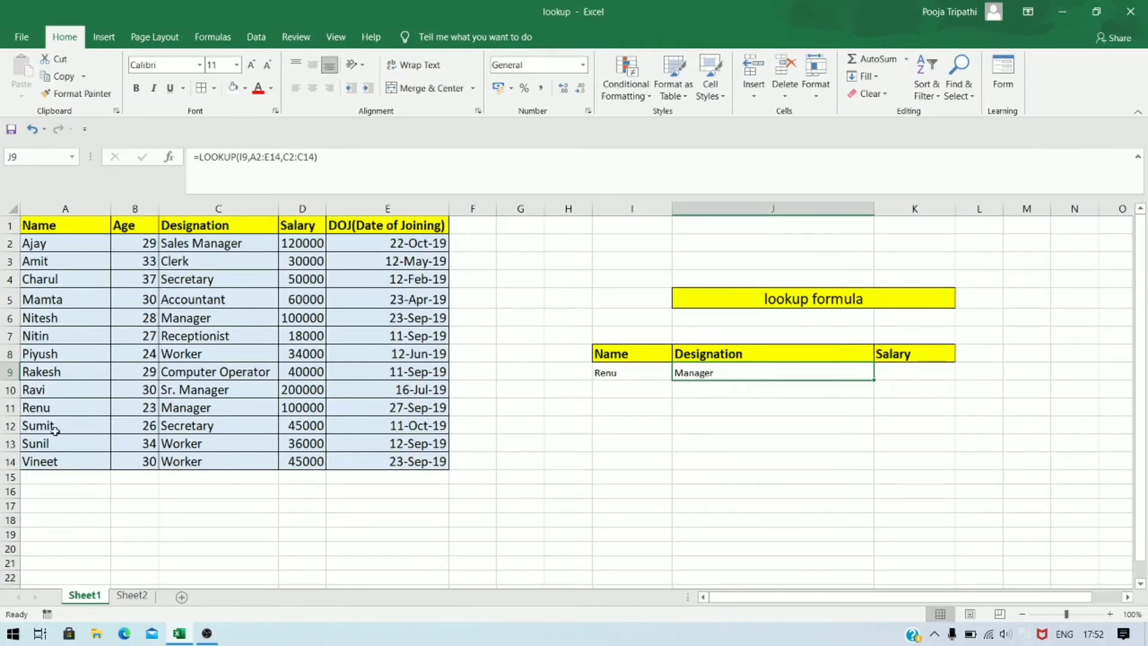
# Step: Enter the formula =LOOKUP(I9,A2:E14,D2:D14) in K9 to return the employee's salary
pyautogui.click(63, 411)
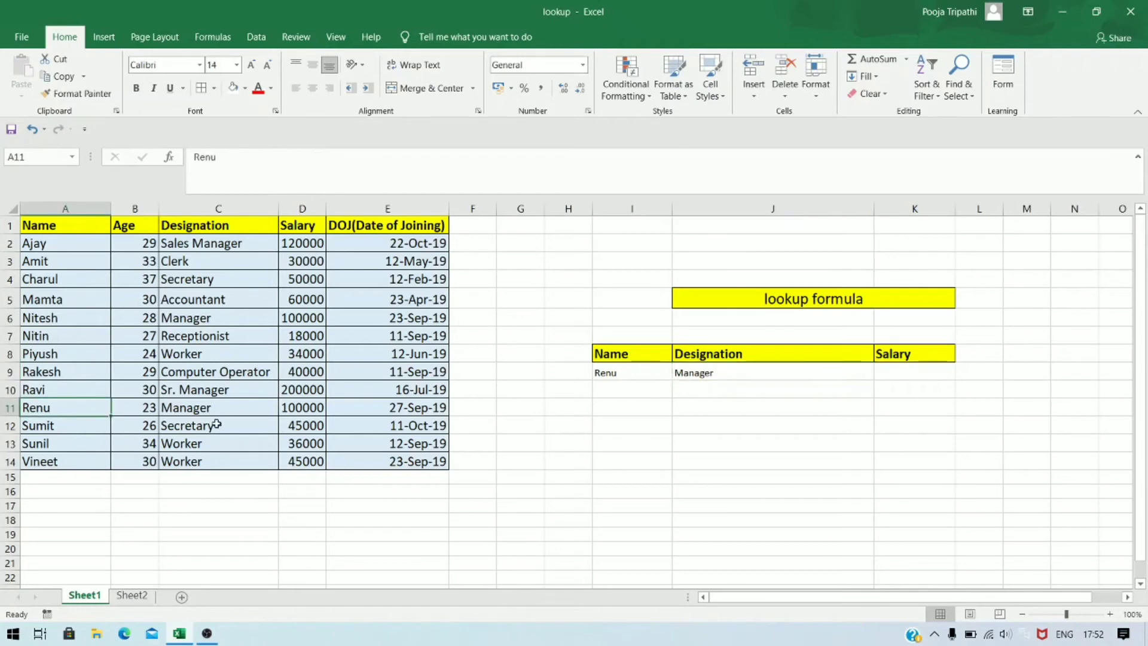
pyautogui.click(244, 408)
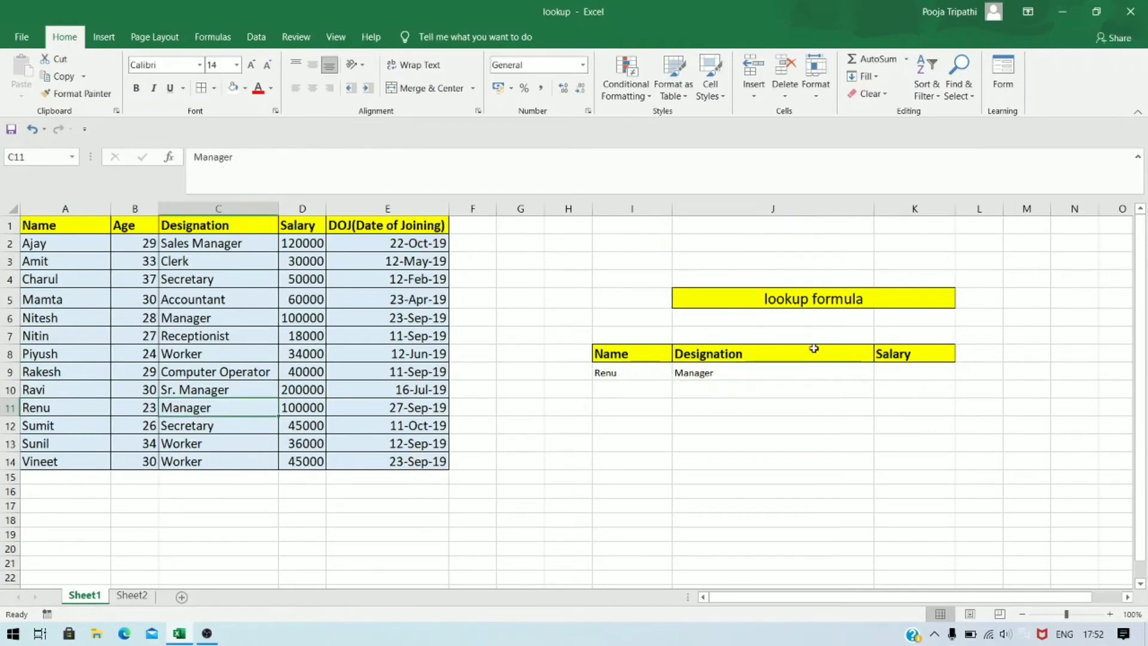
pyautogui.click(888, 371)
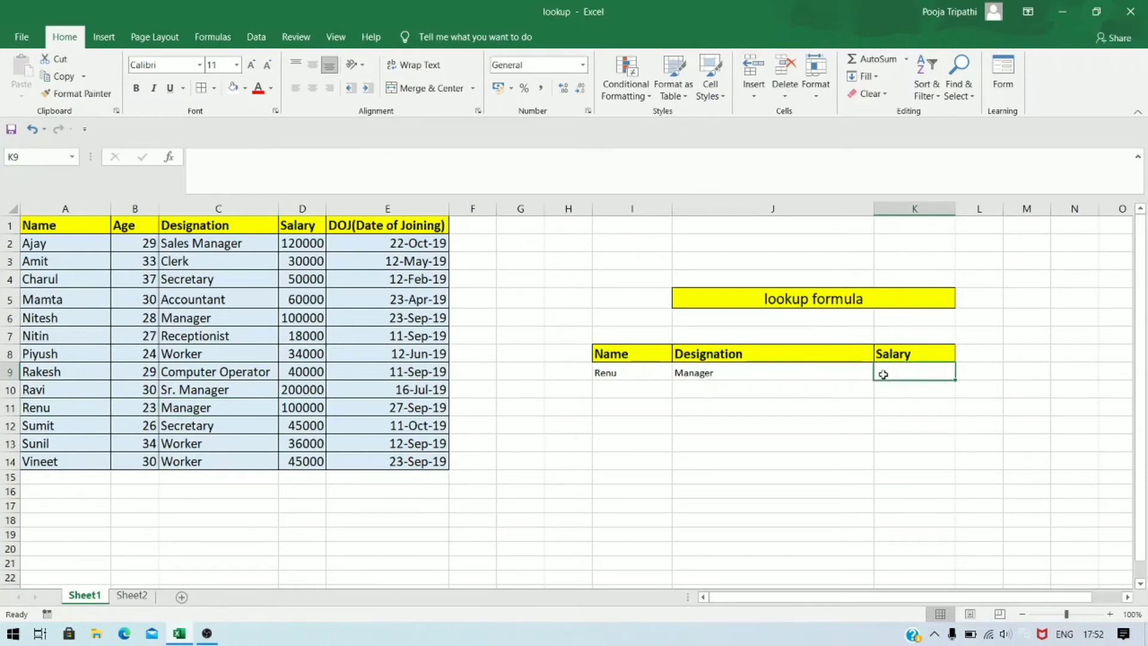
pyautogui.write('=')
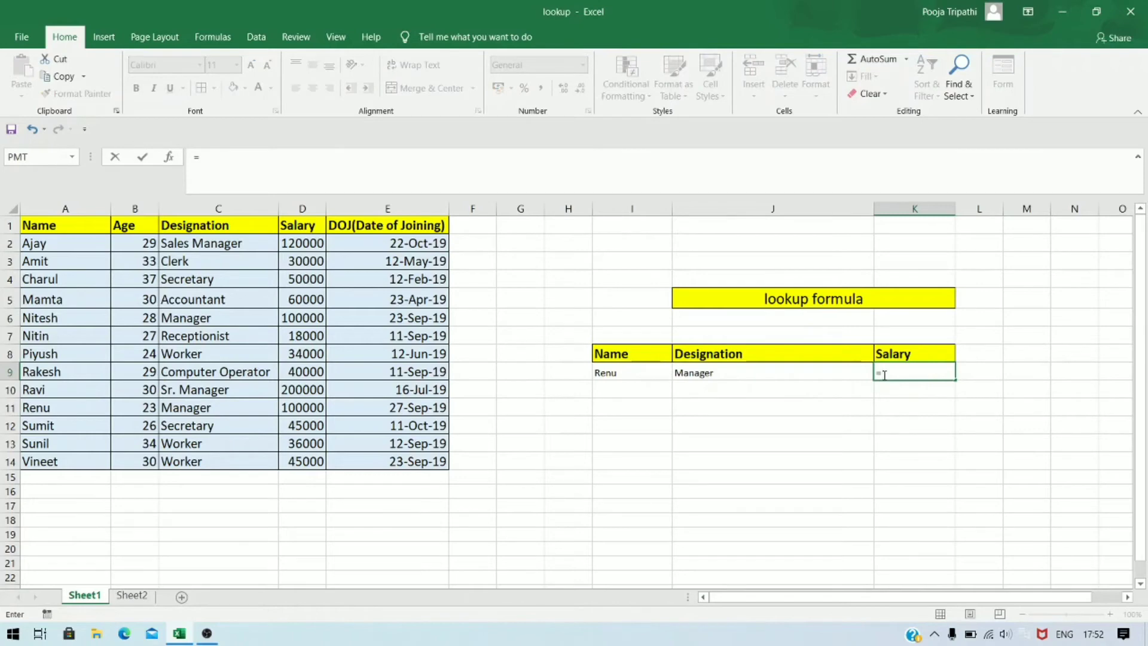
pyautogui.write('loo')
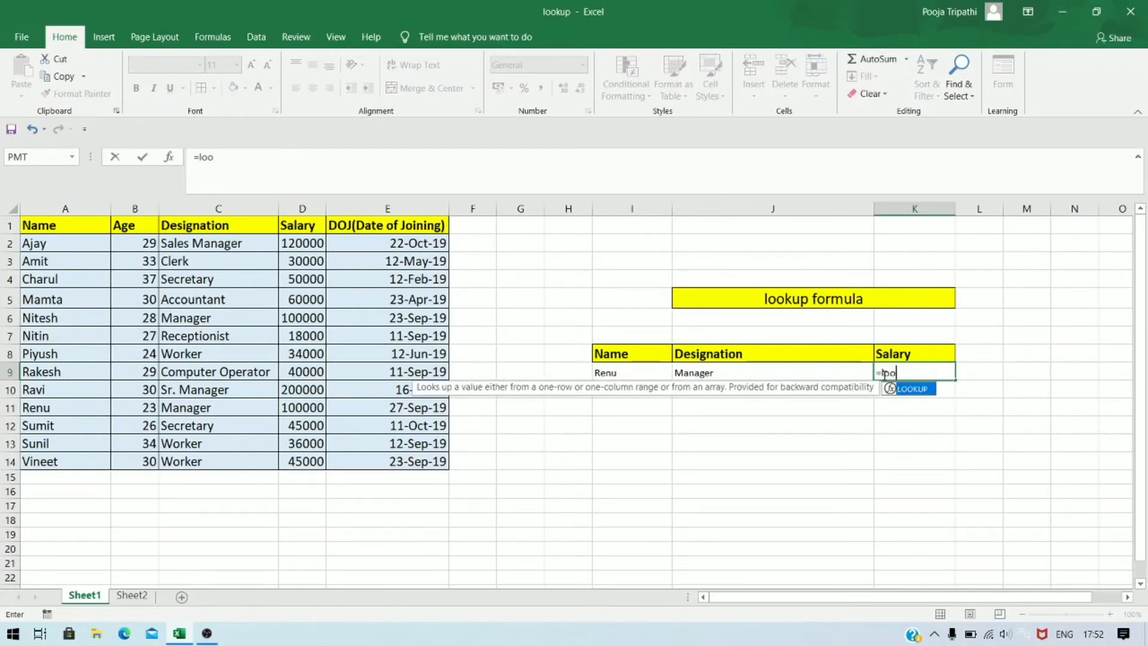
pyautogui.write('k')
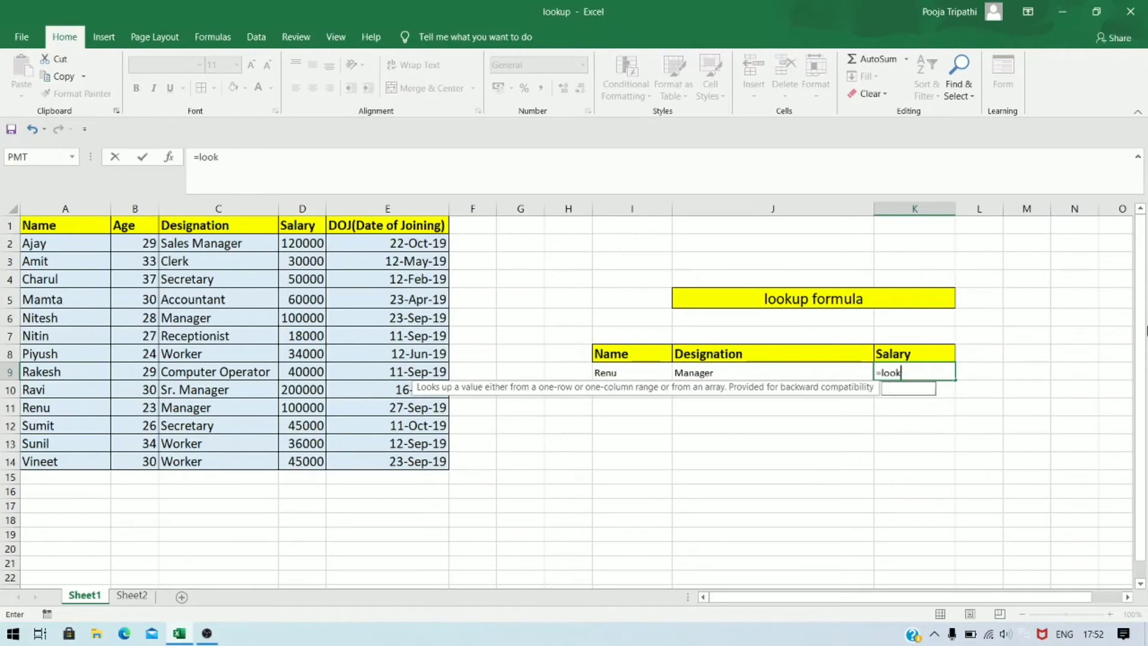
pyautogui.write('up(')
pyautogui.click(638, 376)
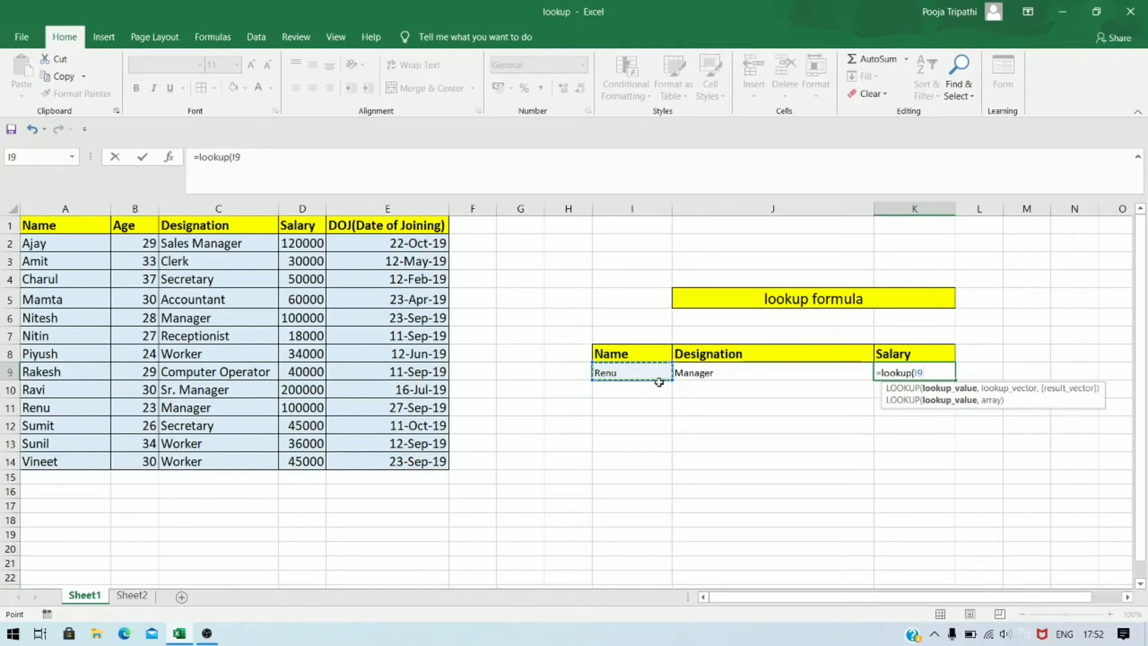
pyautogui.write(',')
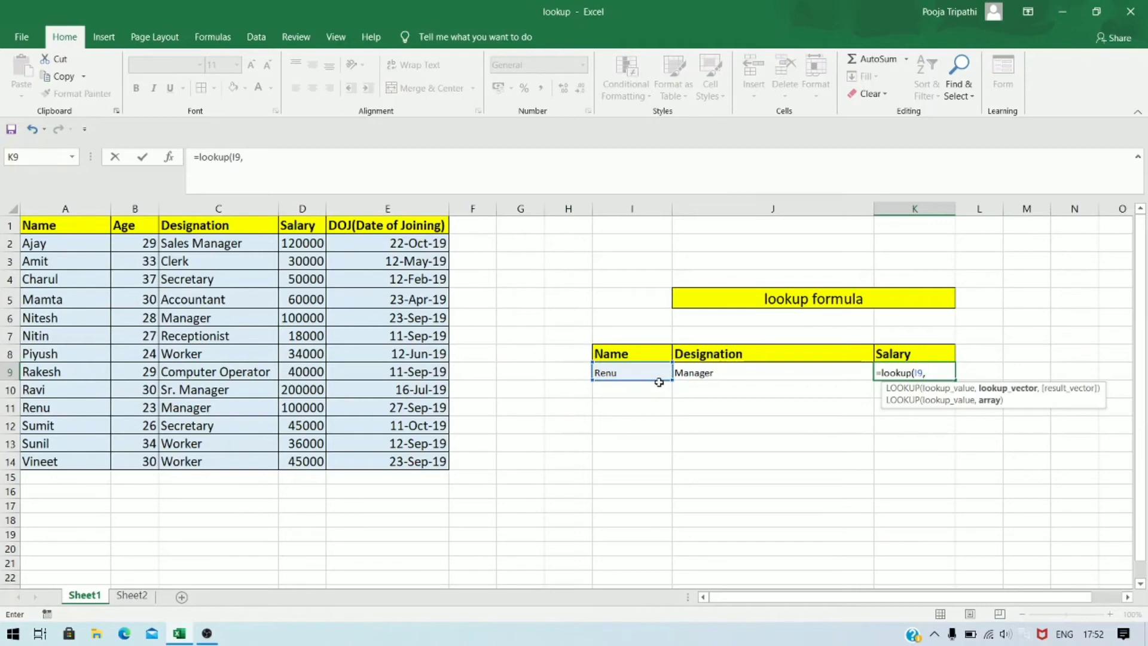
pyautogui.click(79, 243)
pyautogui.moveTo(79, 244); pyautogui.dragTo(377, 461)
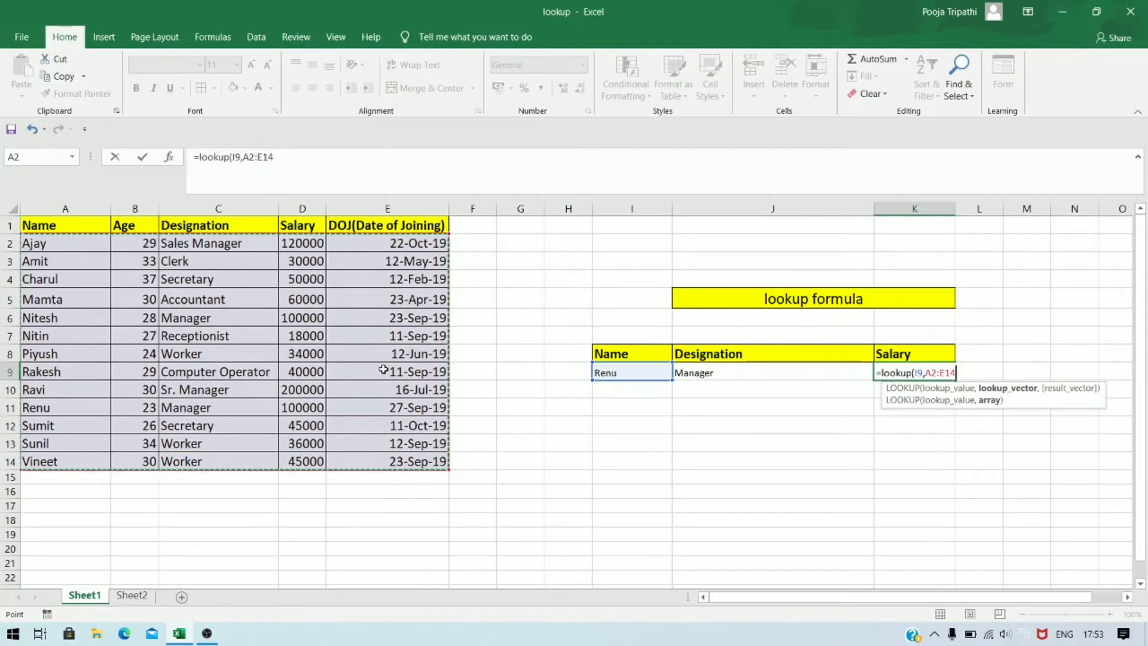
pyautogui.write(',')
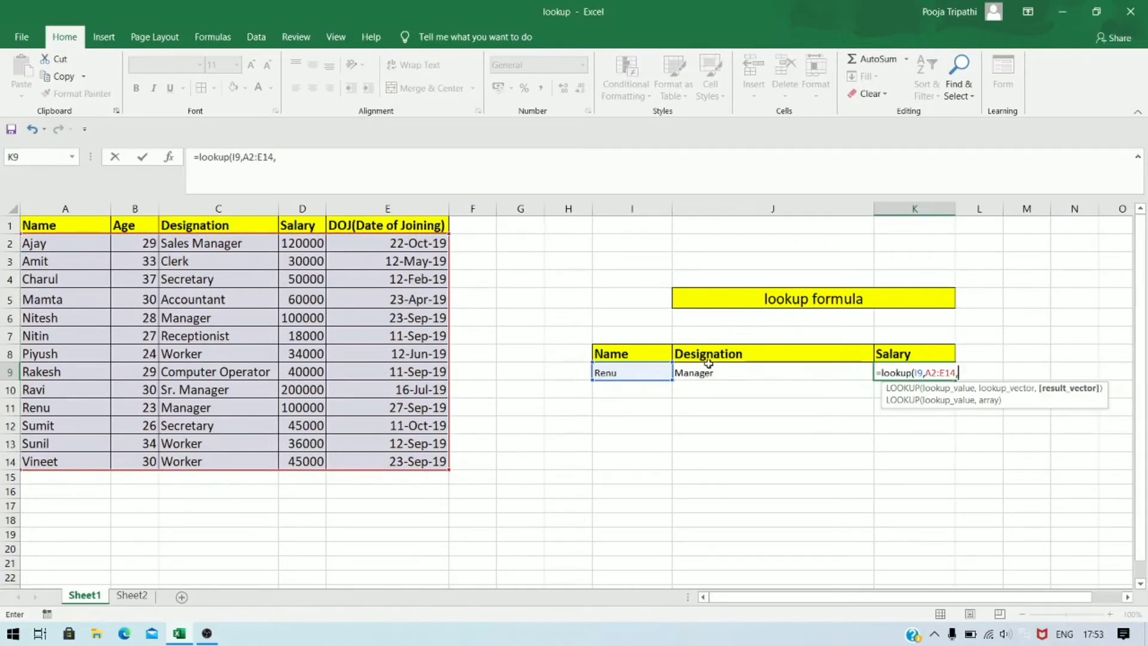
pyautogui.moveTo(312, 245); pyautogui.dragTo(298, 456)
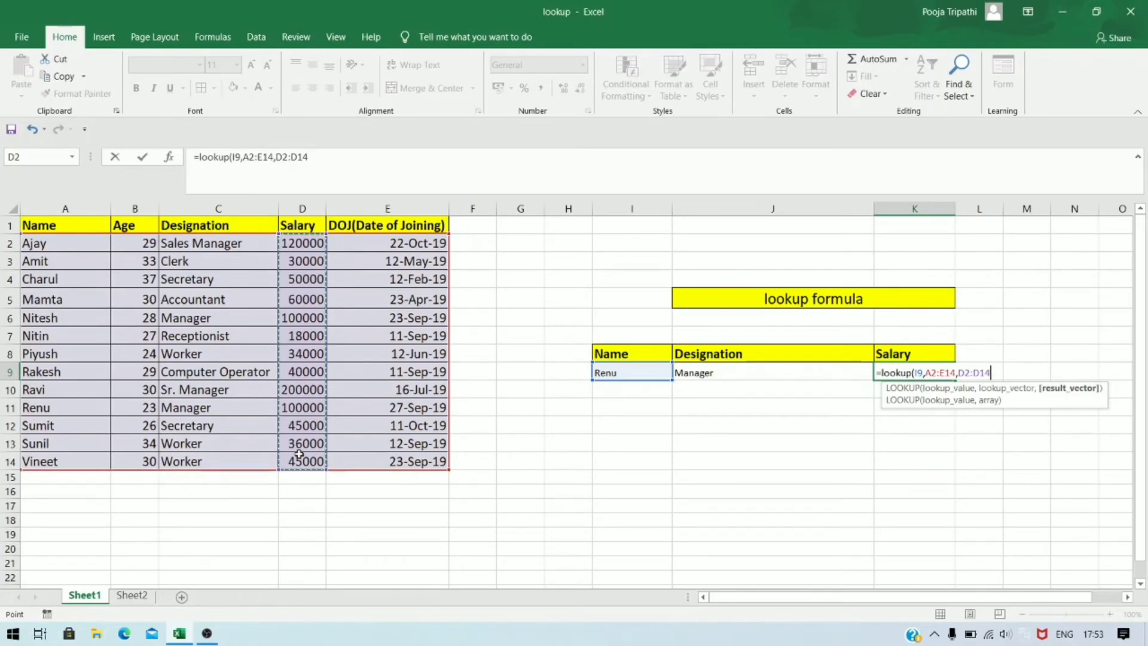
pyautogui.write(')')
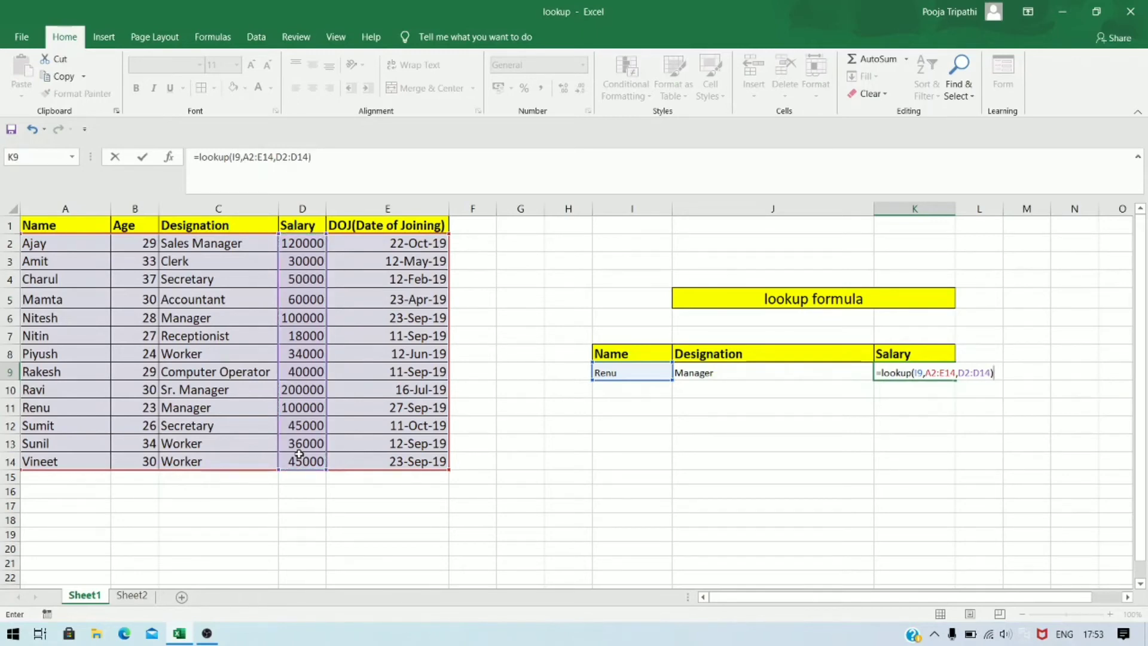
pyautogui.press('Return')
pyautogui.press('Up')
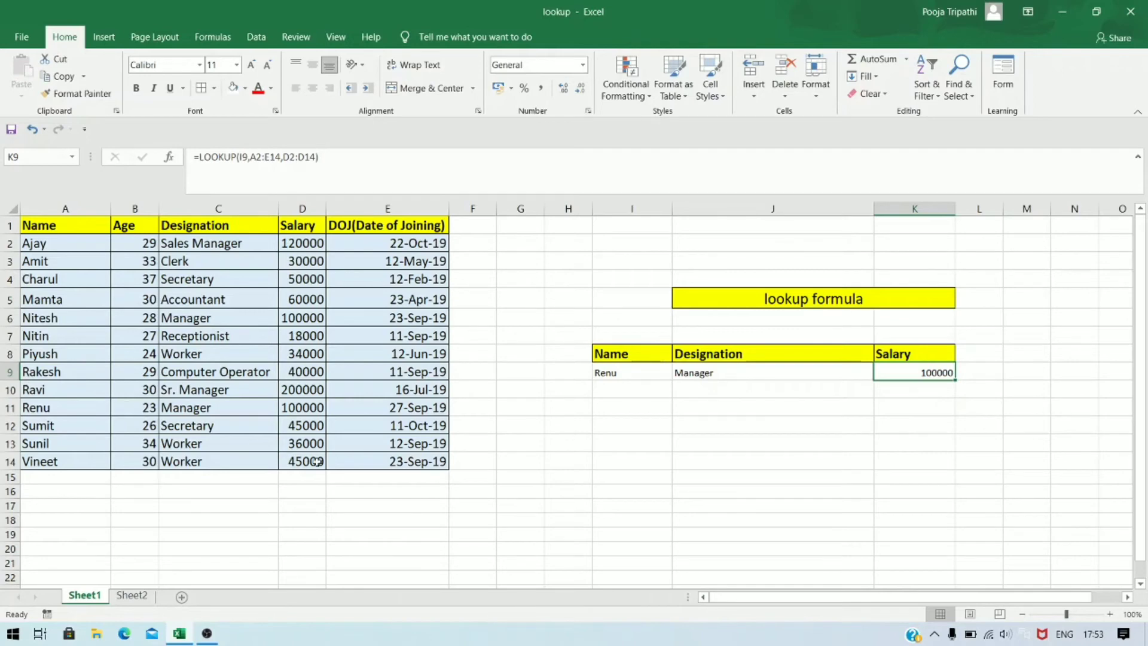
pyautogui.click(307, 408)
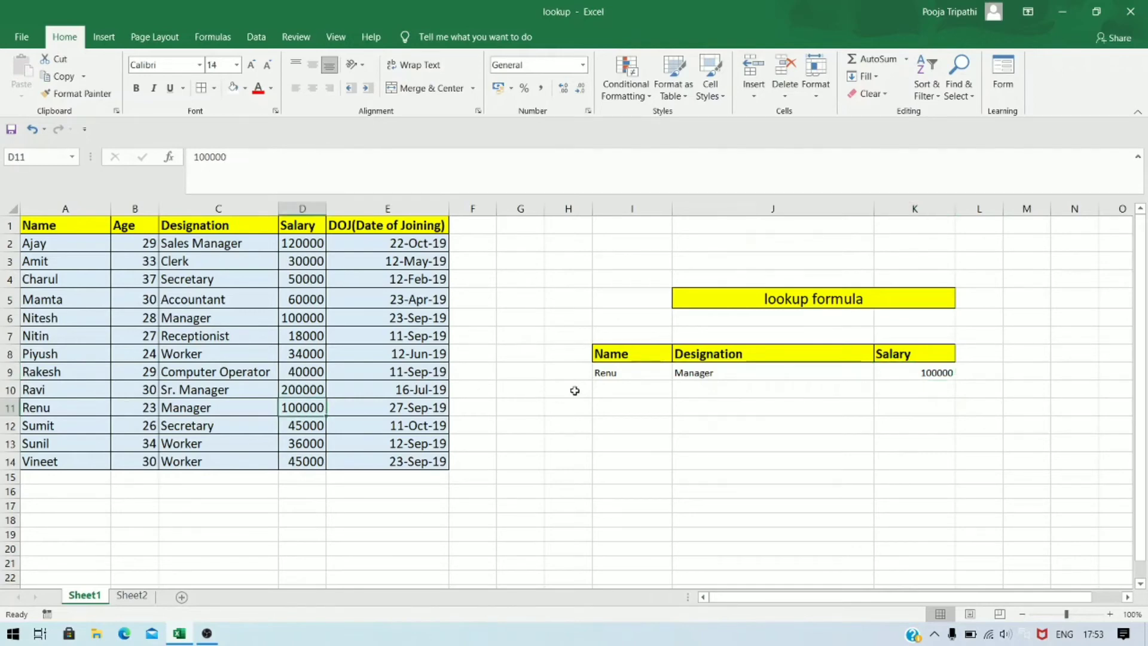
# Step: Replace the lookup name in I9 with the employee name found in A10
pyautogui.click(606, 377)
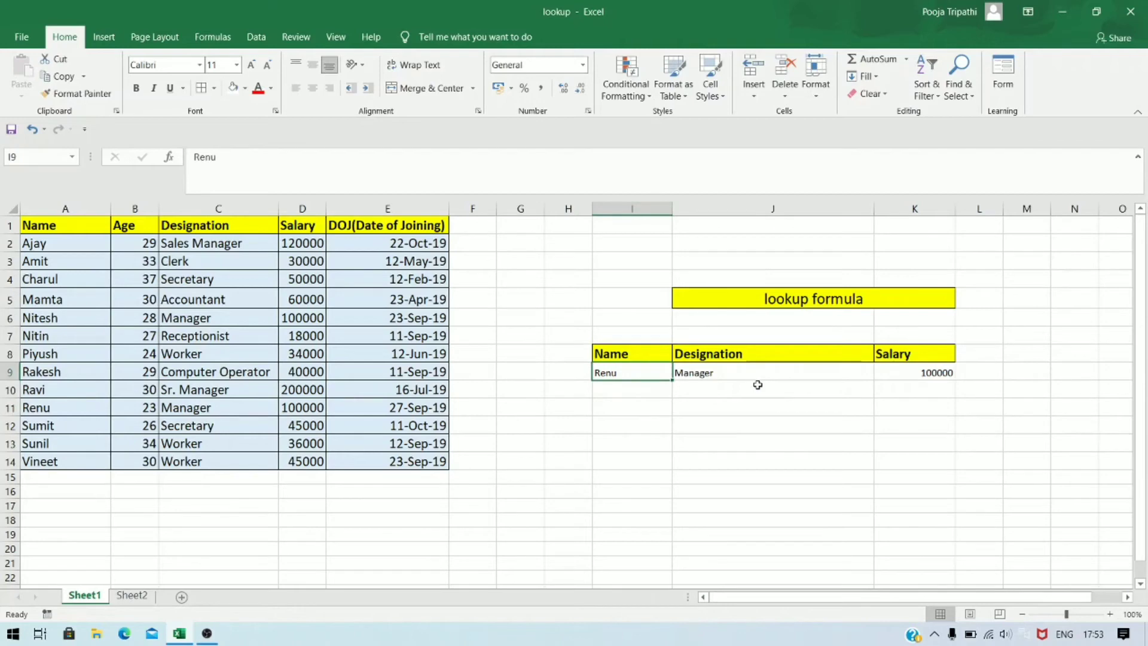
pyautogui.press('Delete')
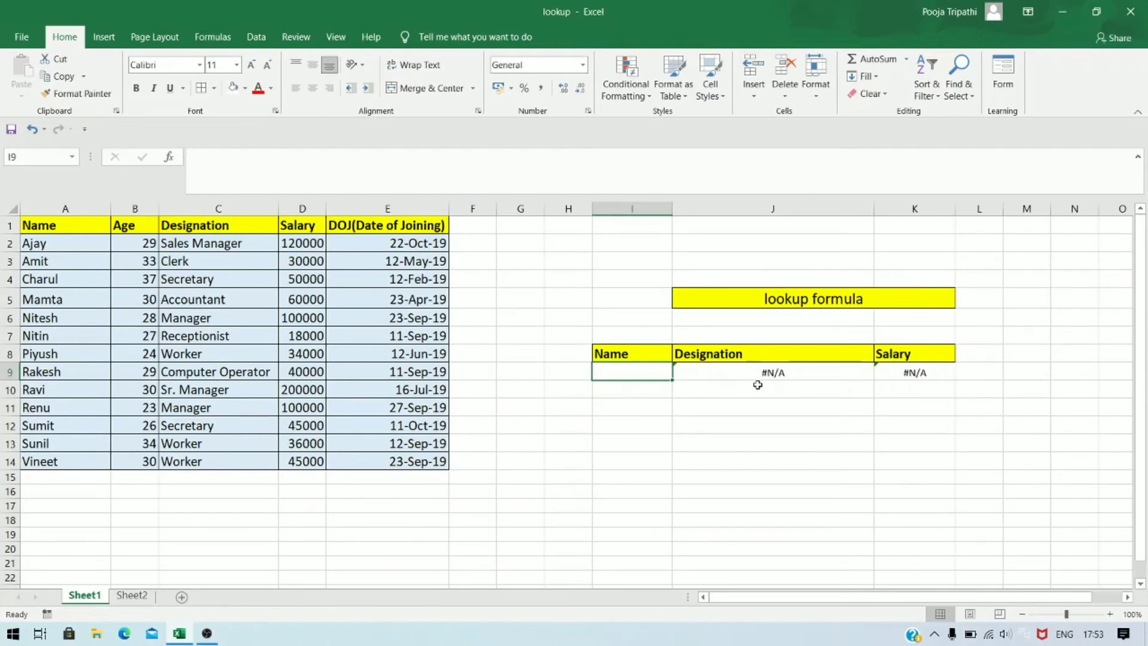
pyautogui.write('Ravi')
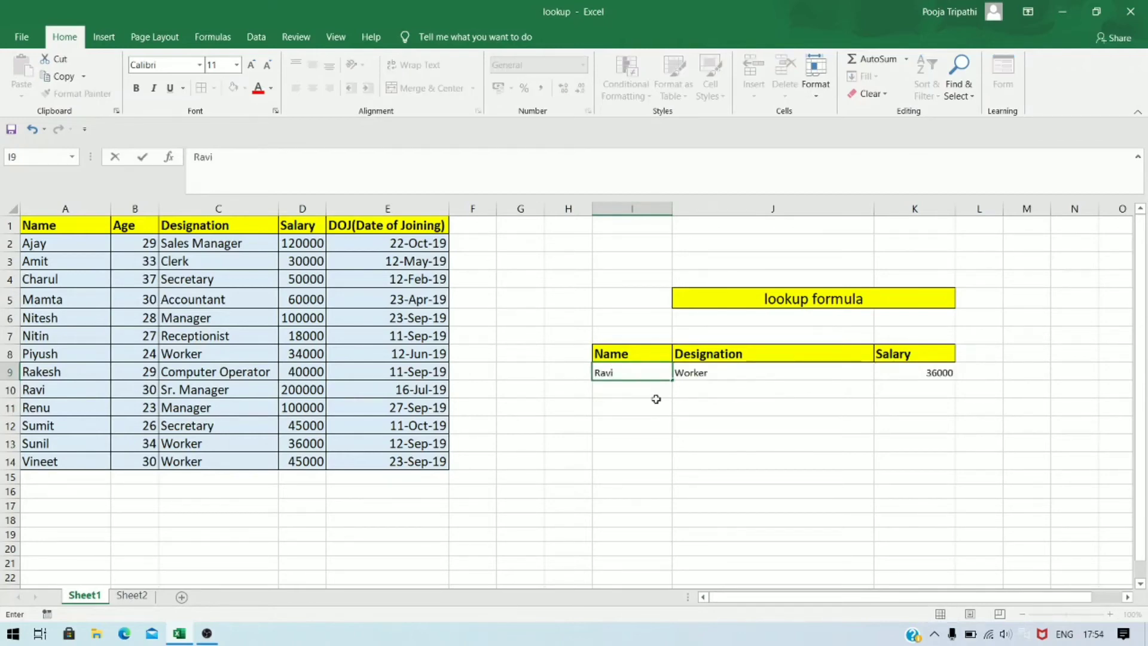
pyautogui.press('Return')
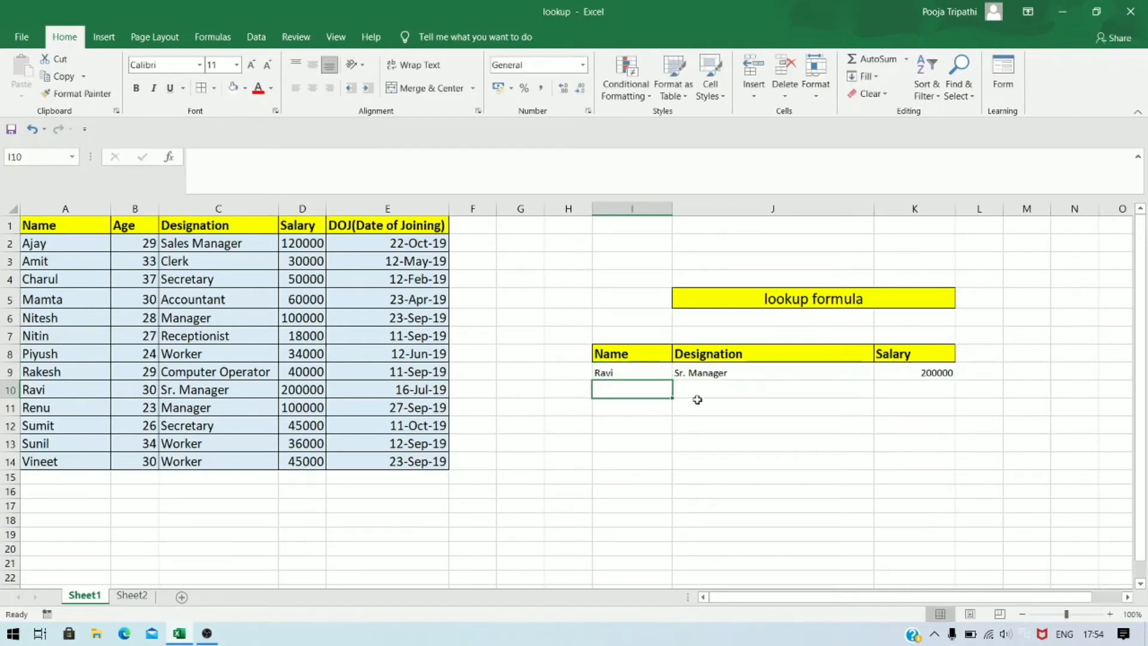
# Step: Compare the designation and salary returned in J9 and K9 with the employee's source record in row 10
pyautogui.click(762, 372)
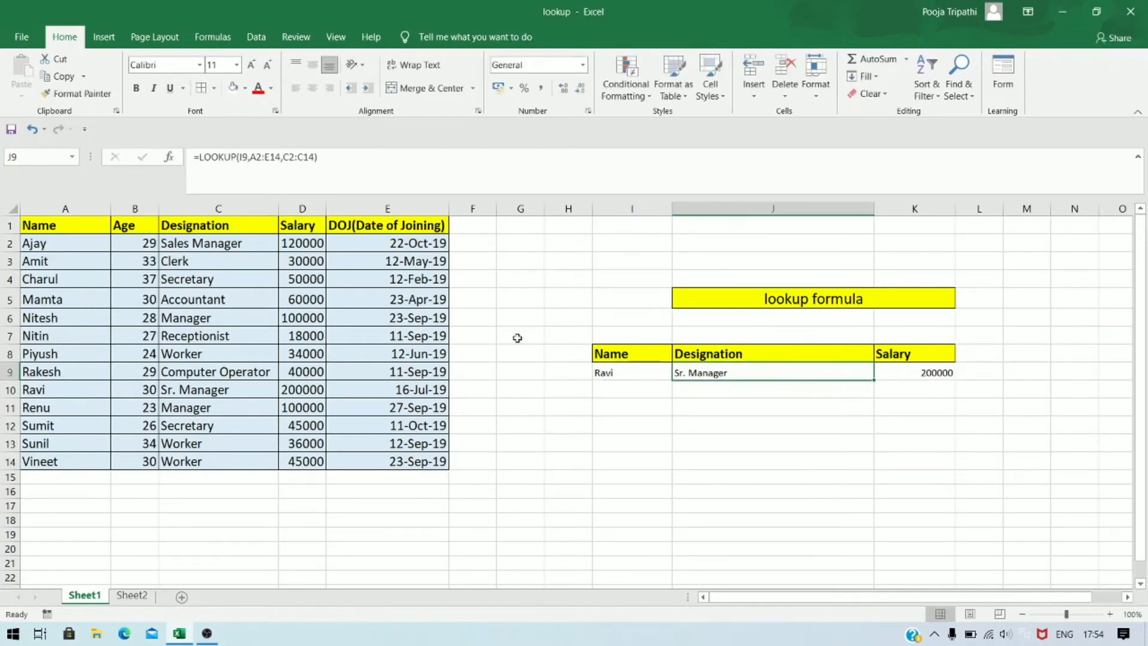
pyautogui.click(242, 389)
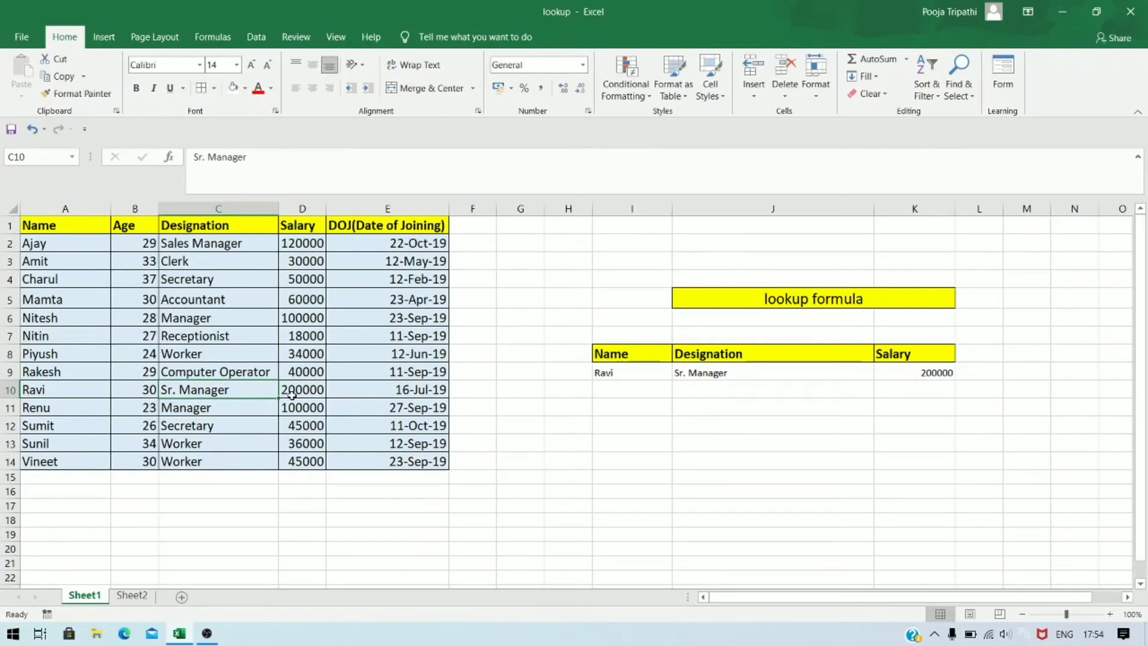
pyautogui.click(293, 397)
pyautogui.click(901, 373)
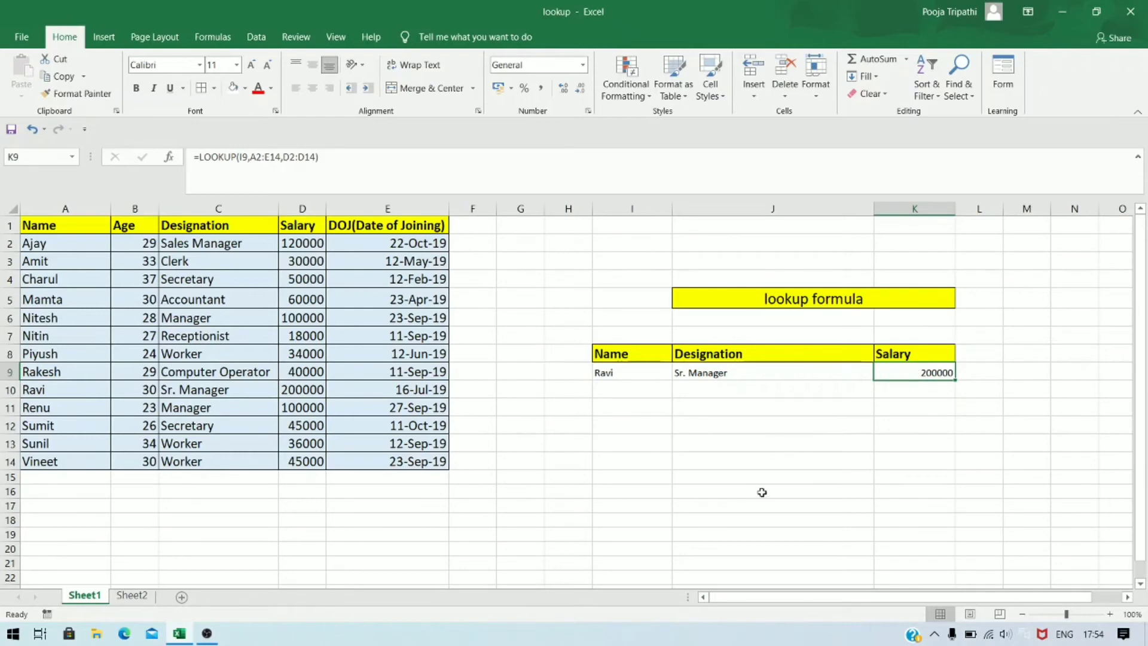
pyautogui.click(248, 331)
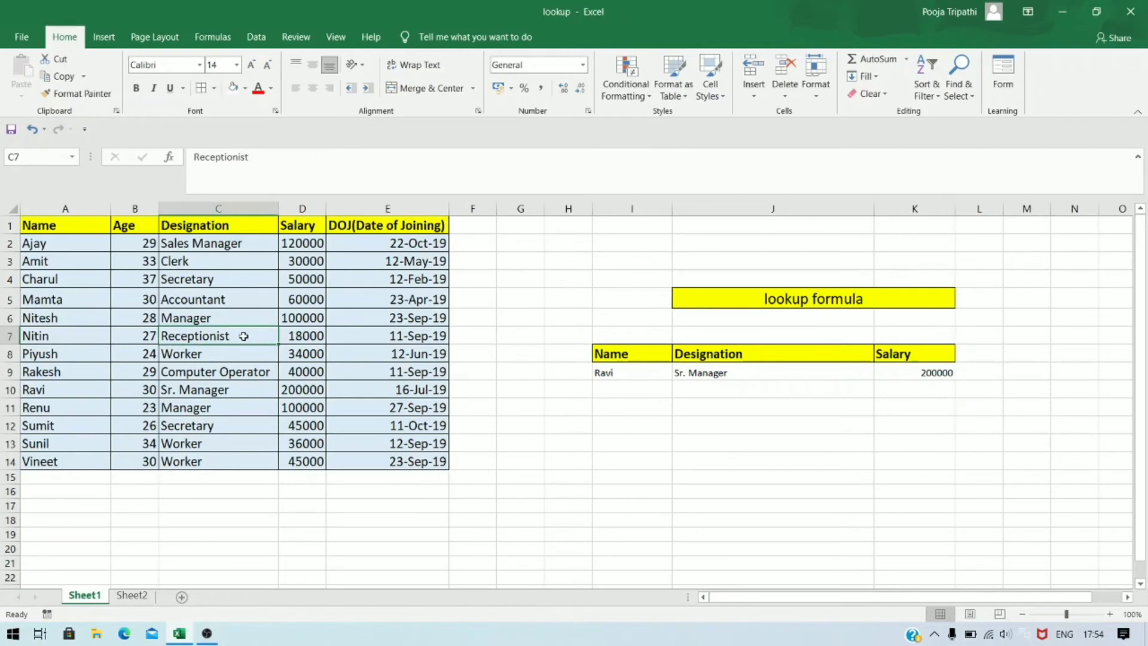
pyautogui.click(771, 374)
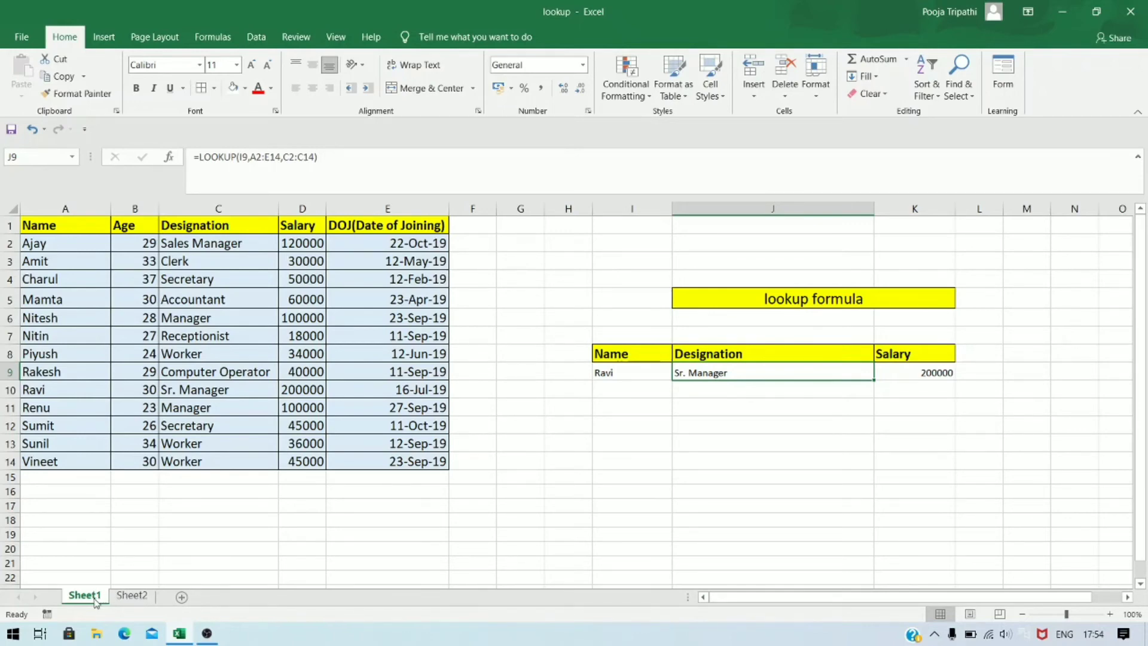
# Step: Examine the Name, Designation and Salary headers on Sheet2 and the empty cells beneath them in row 4
pyautogui.click(137, 597)
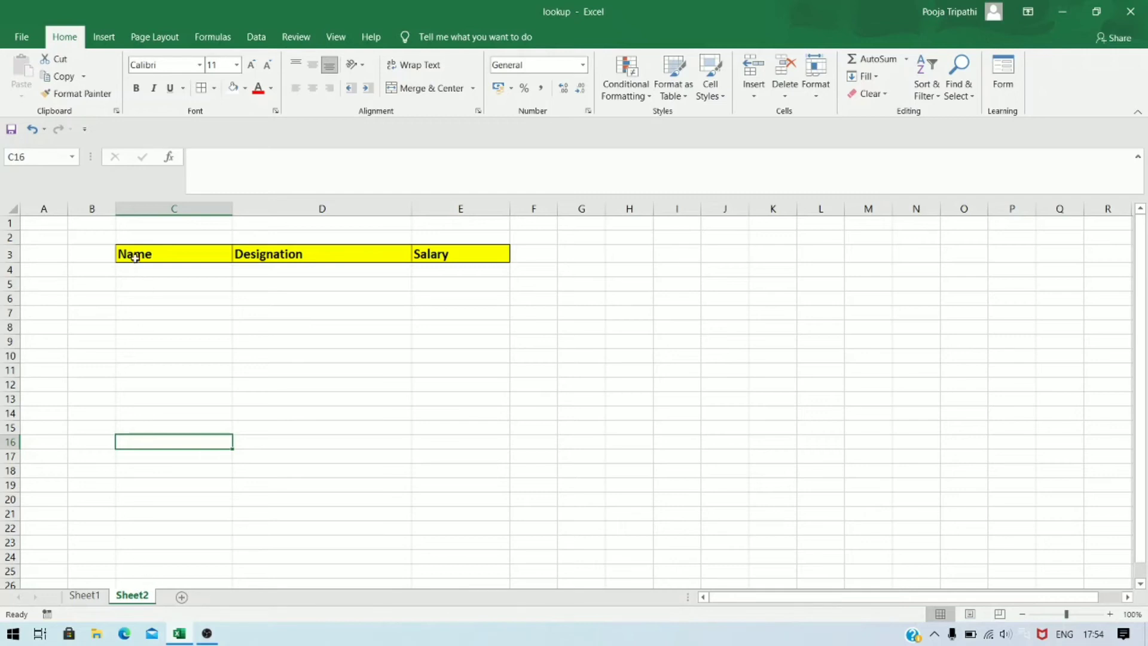
pyautogui.click(173, 253)
pyautogui.moveTo(212, 251); pyautogui.dragTo(342, 254)
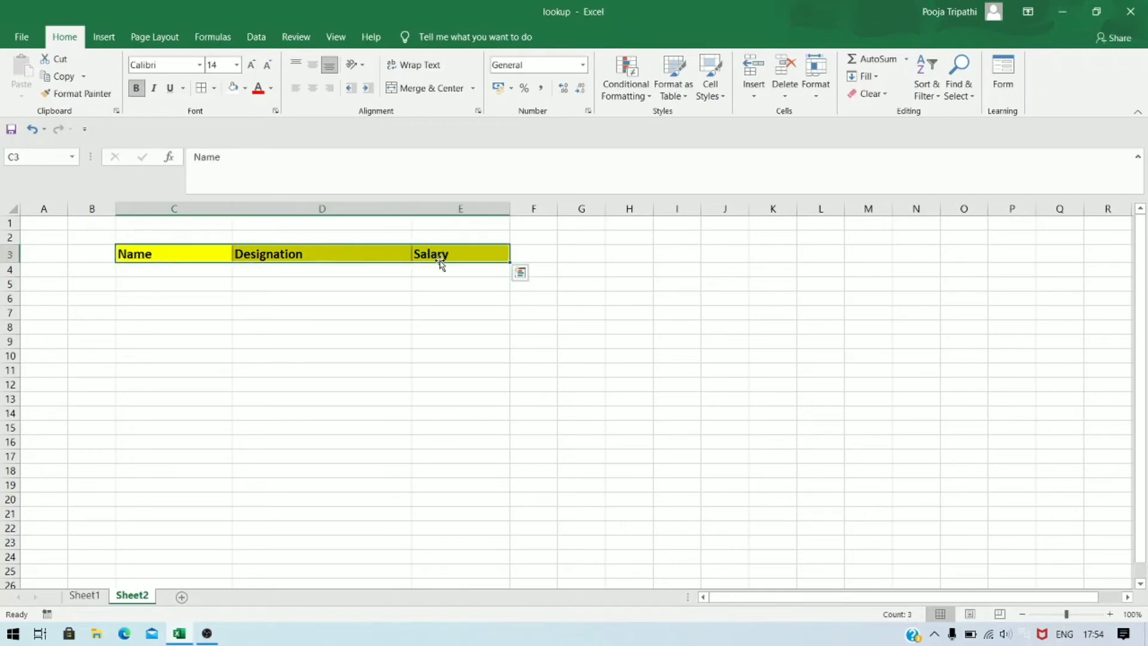
pyautogui.click(314, 323)
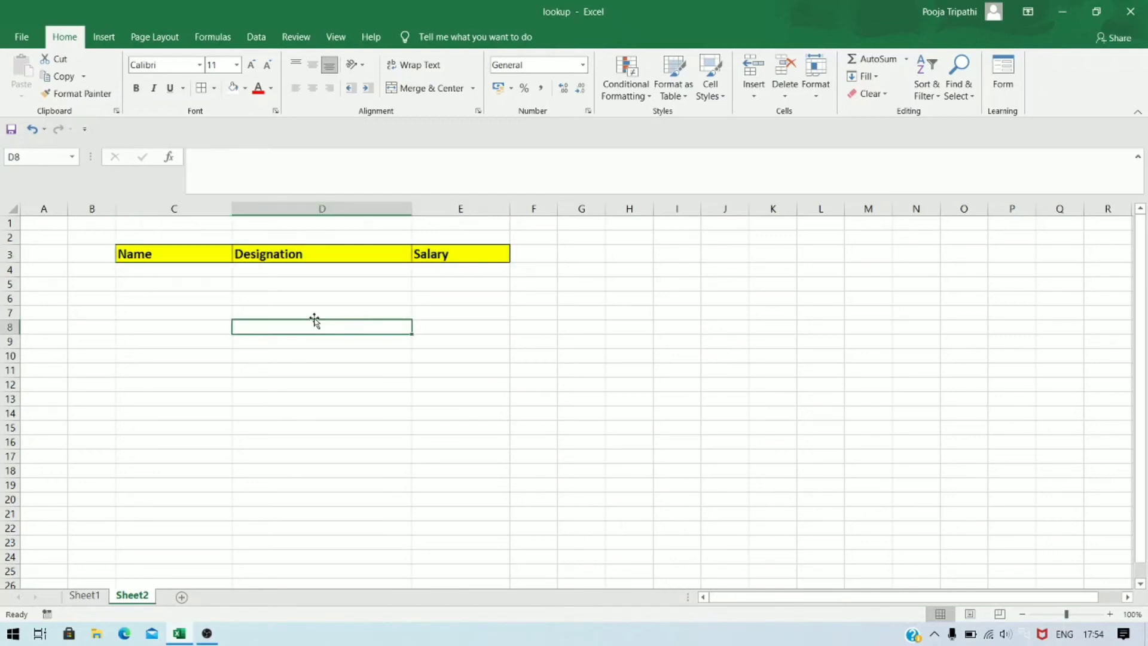
pyautogui.click(170, 270)
pyautogui.click(268, 272)
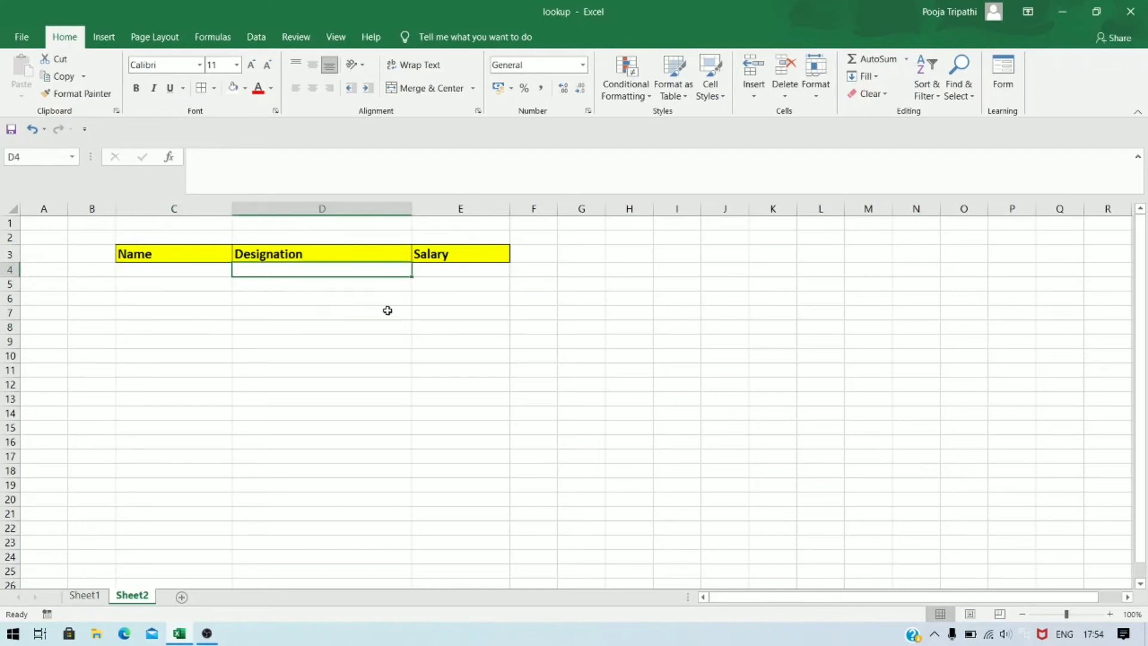
pyautogui.click(466, 269)
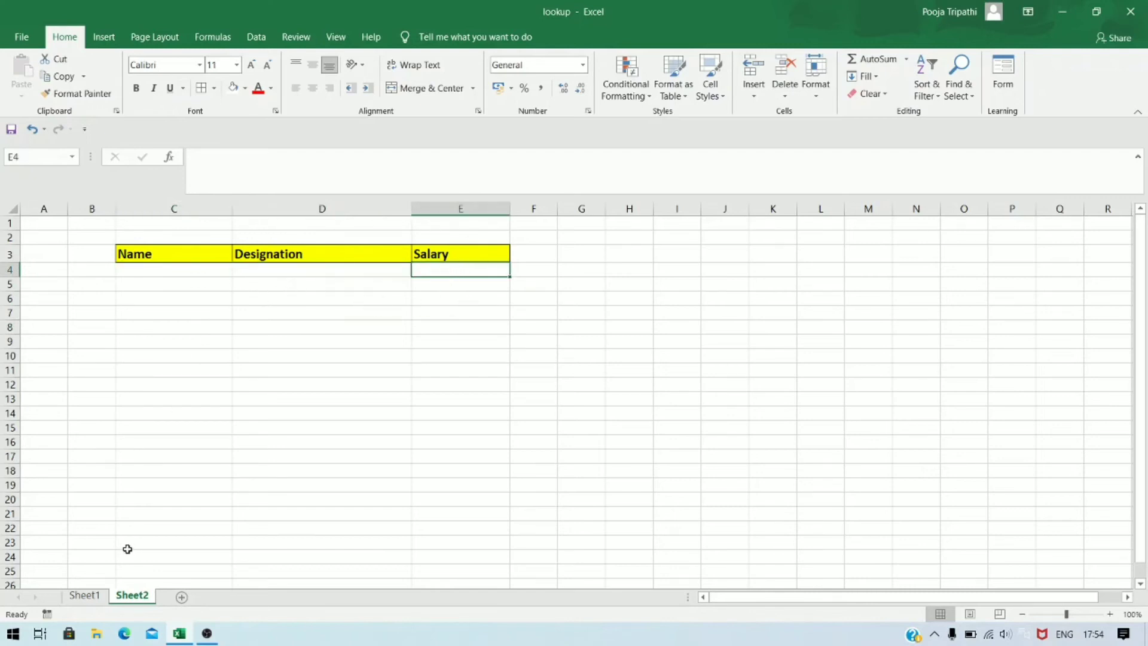
pyautogui.click(148, 273)
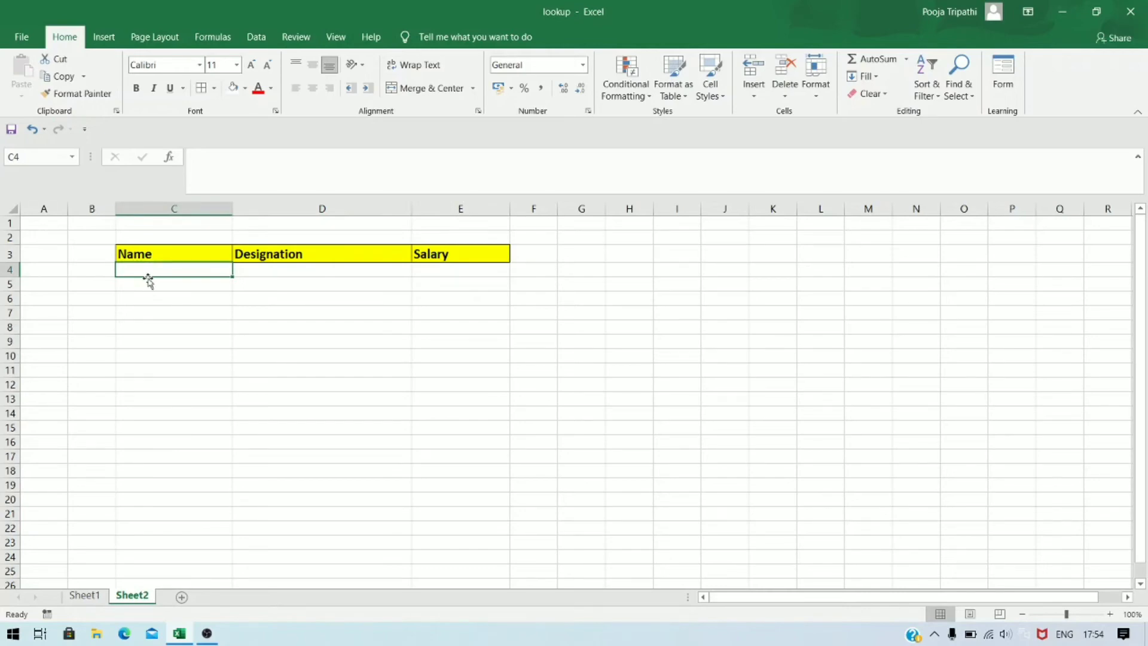
pyautogui.click(150, 275)
# Step: Enter the employee name found in A8 of Sheet1 as the lookup name in cell C4 of Sheet2
pyautogui.click(85, 596)
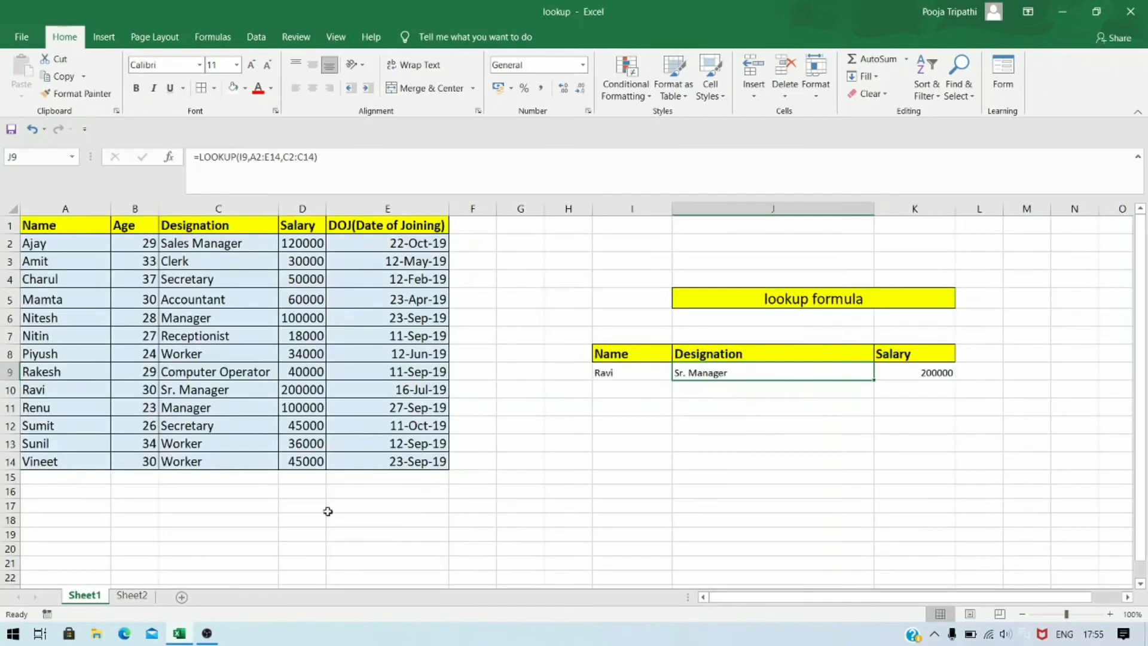
pyautogui.click(145, 596)
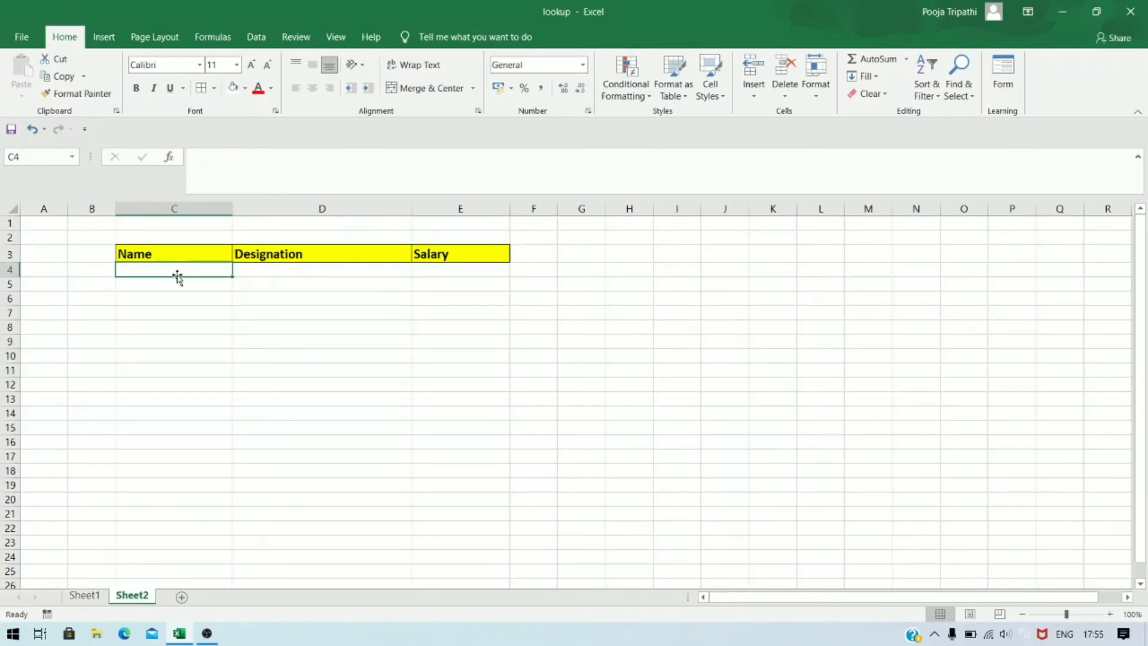
pyautogui.click(82, 595)
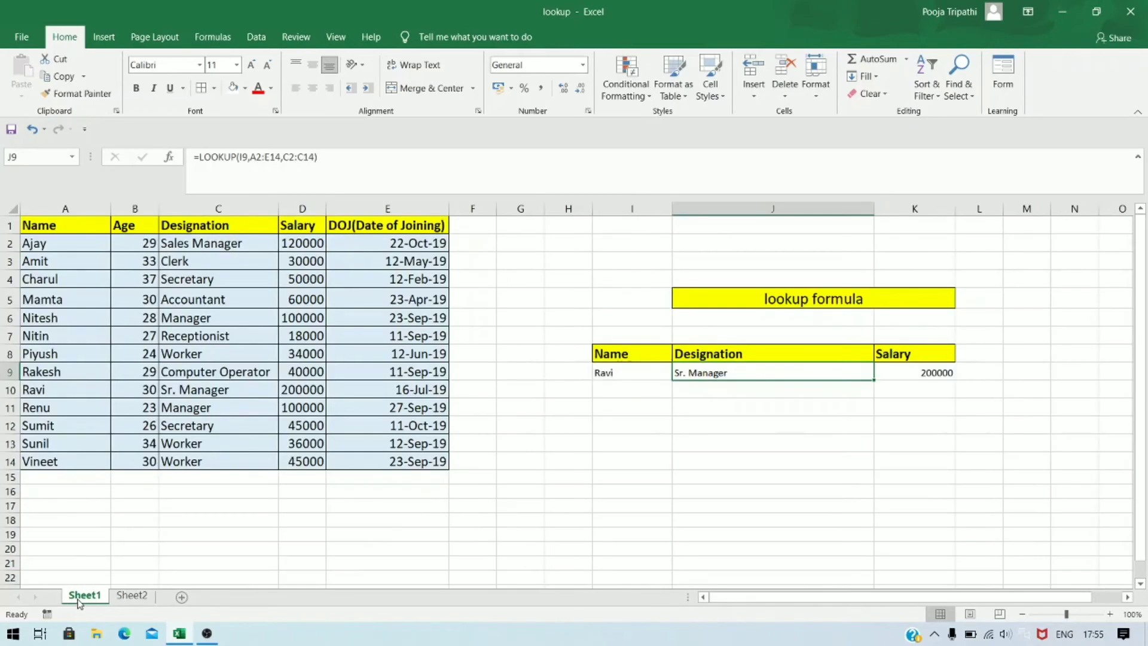
pyautogui.click(133, 596)
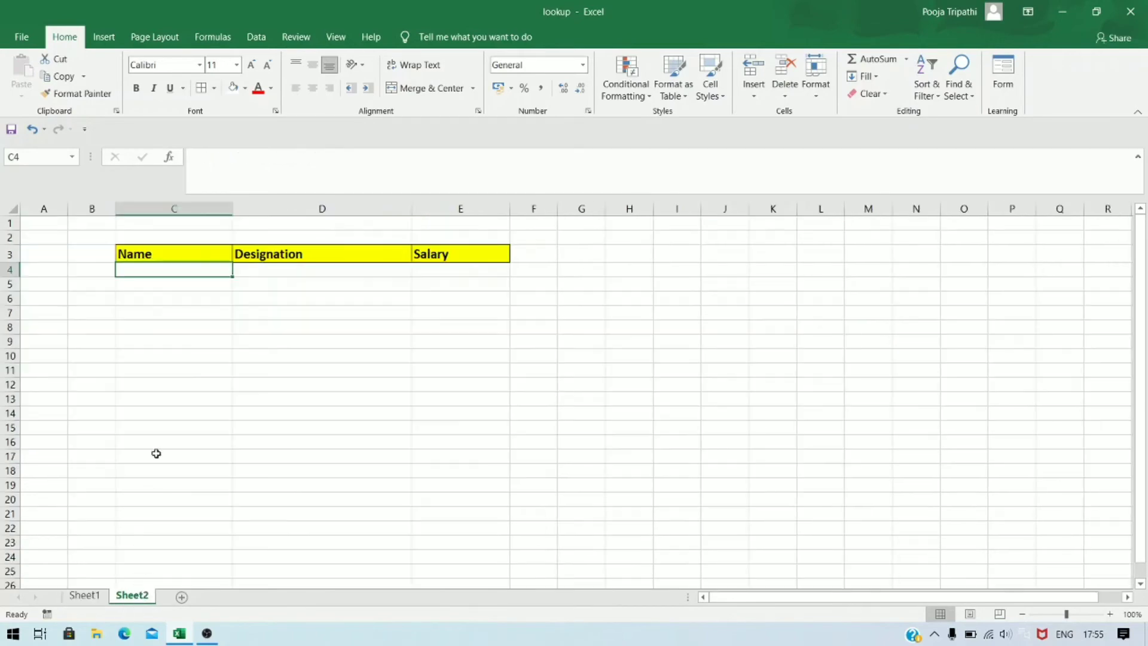
pyautogui.write('Pi')
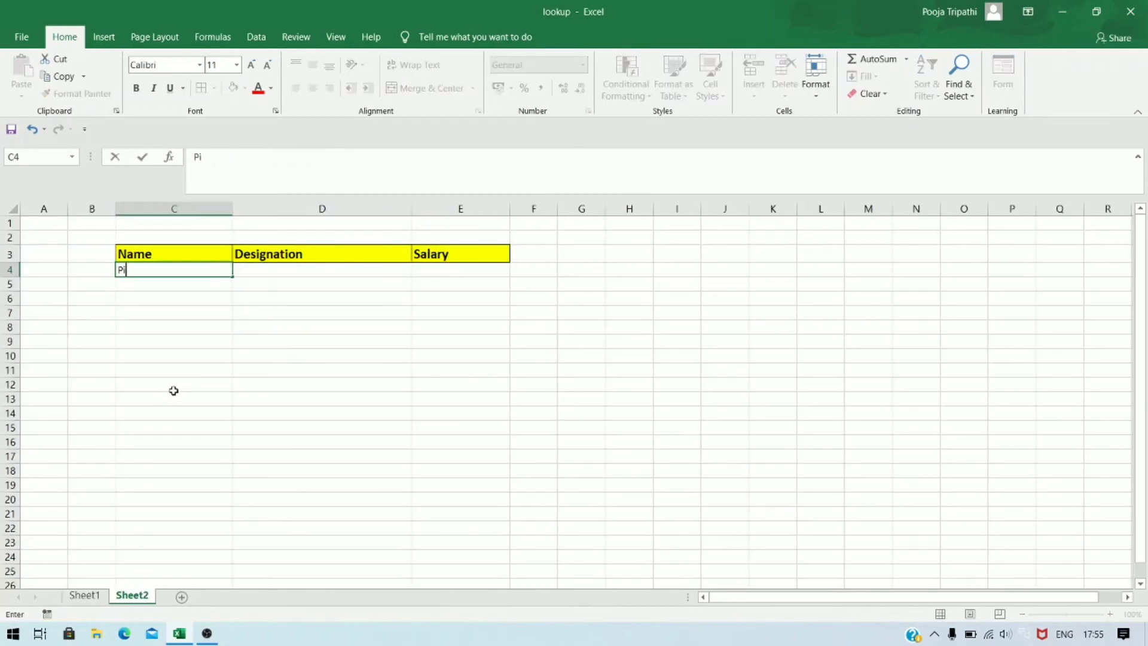
pyautogui.write('yush')
pyautogui.press('Return')
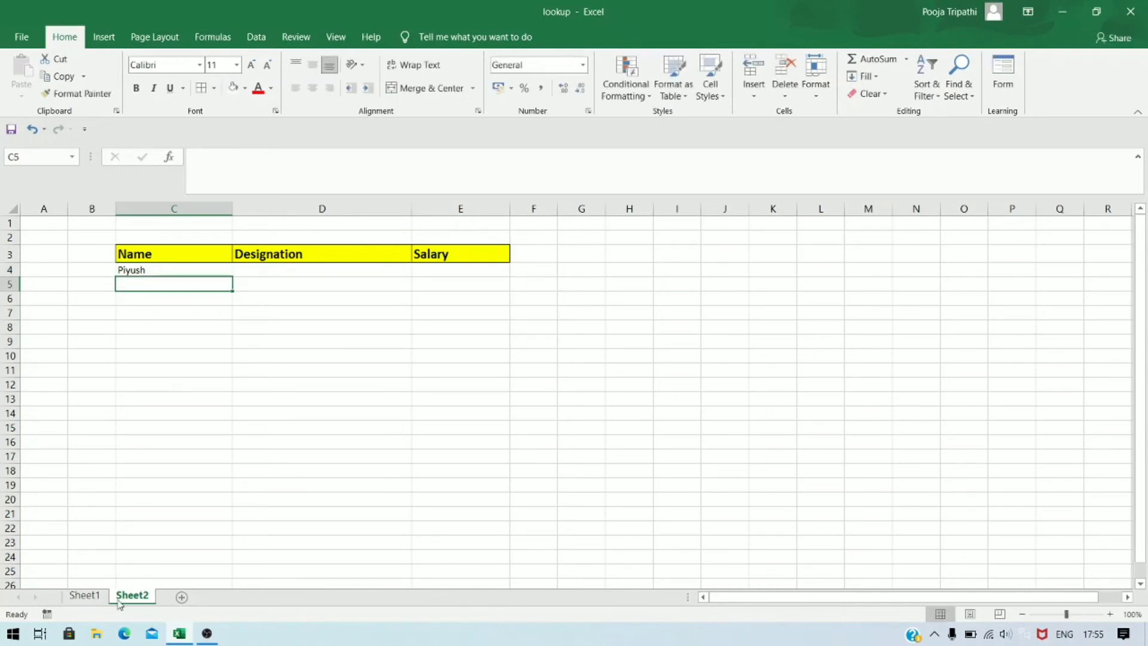
# Step: Begin a LOOKUP formula in Sheet2's Designation cell D4 with C4 as the lookup value
pyautogui.click(99, 598)
pyautogui.click(121, 597)
pyautogui.click(277, 269)
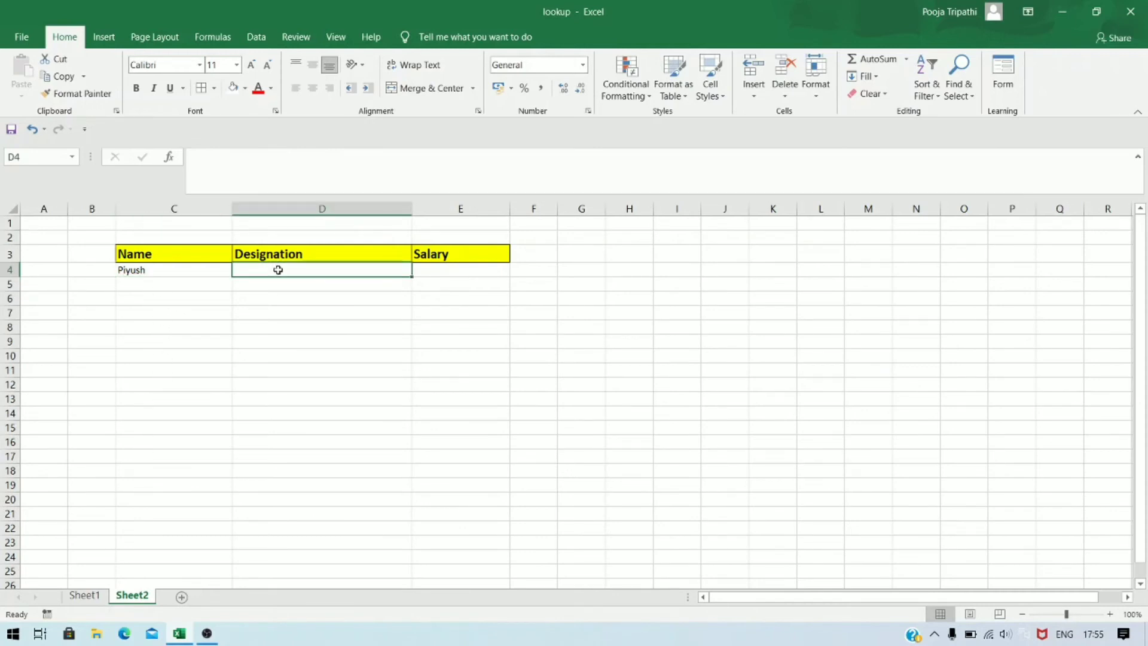
pyautogui.write('=')
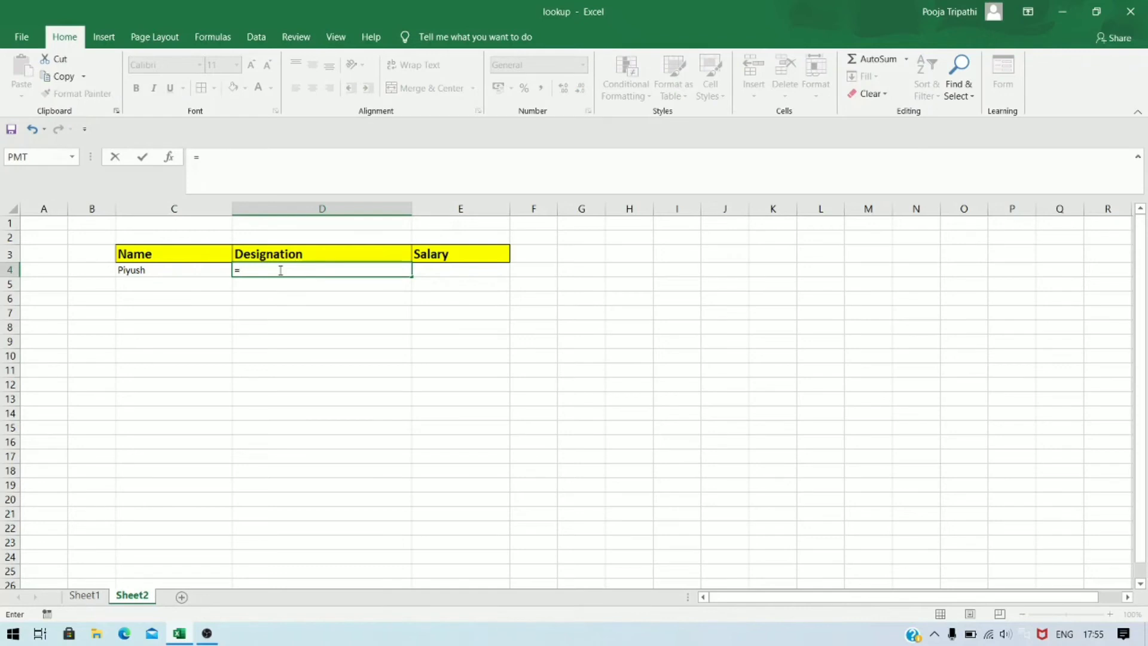
pyautogui.write('look')
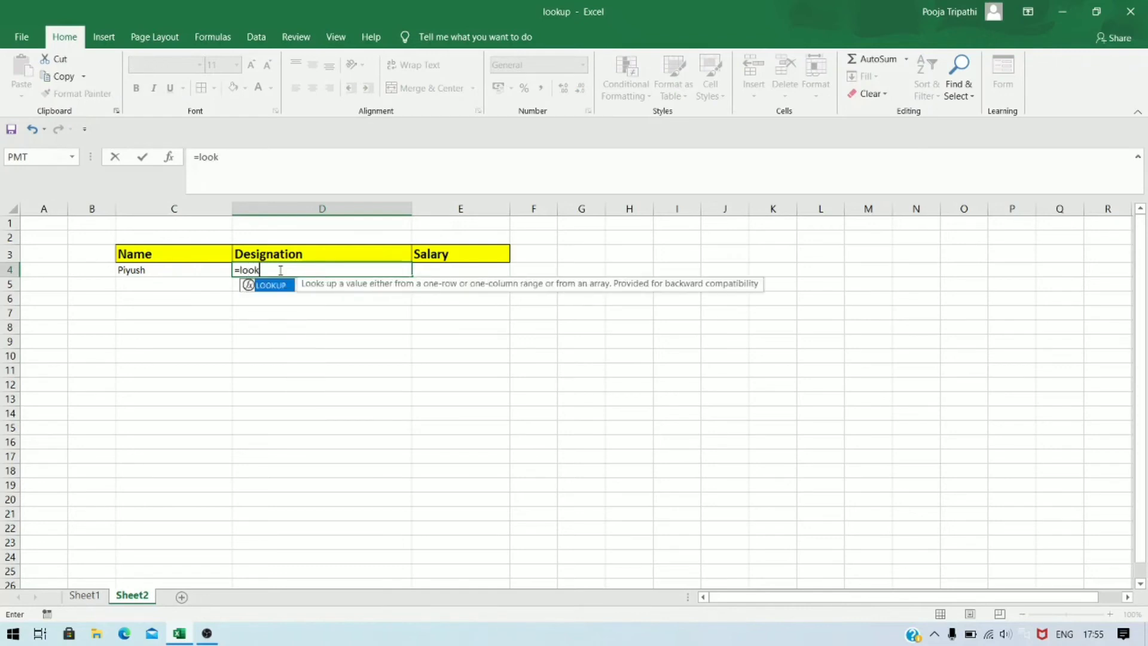
pyautogui.write('up(')
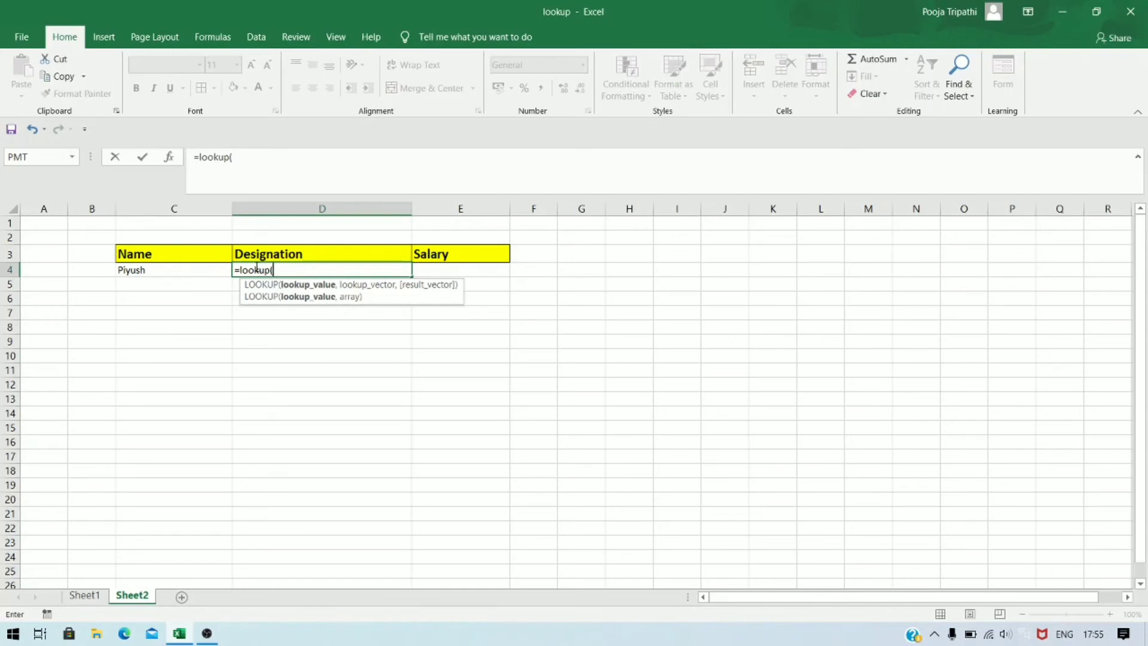
pyautogui.click(188, 273)
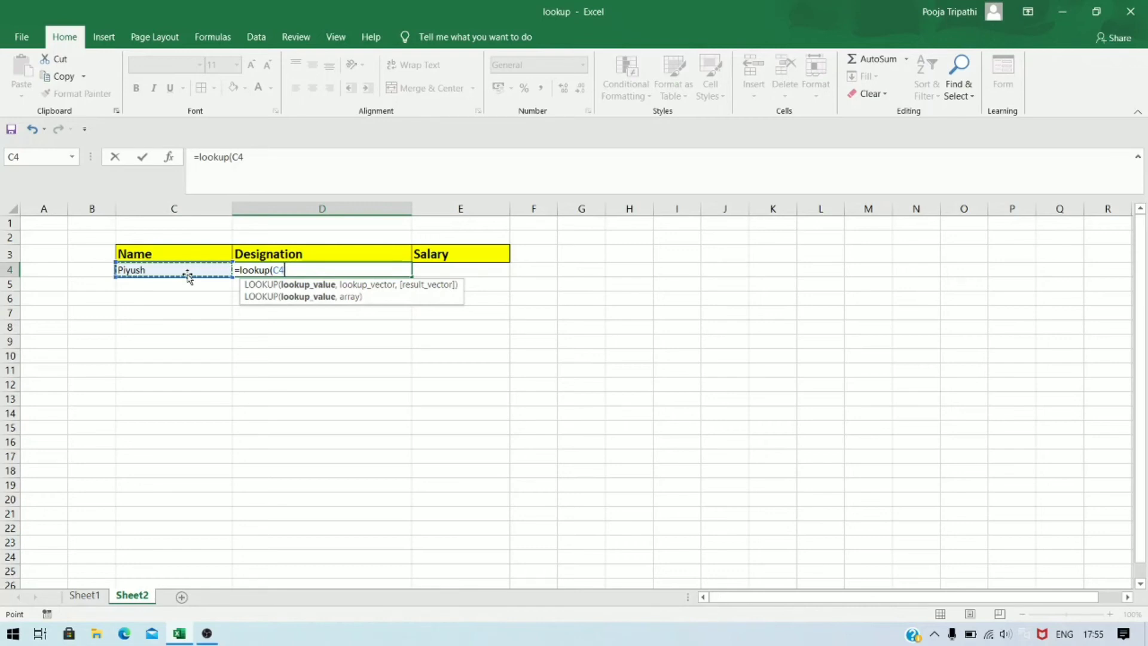
pyautogui.write(',')
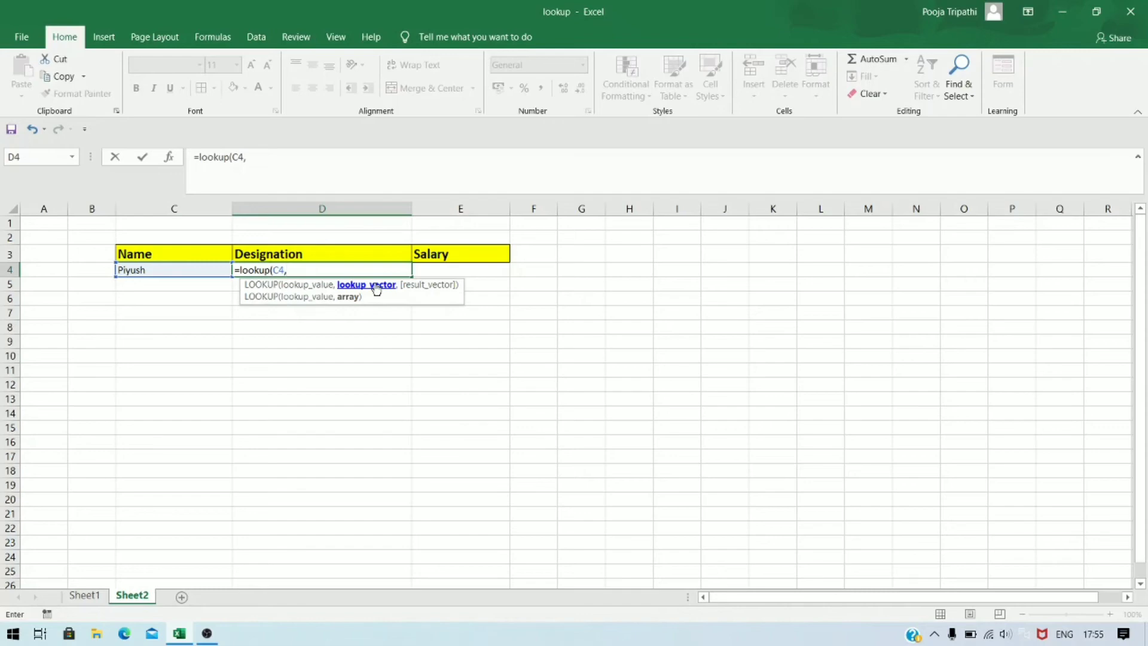
# Step: Add Sheet1!A2:E14 as the lookup vector of the D4 formula, correcting the sheet reference from Sheet2 to Sheet1
pyautogui.click(84, 595)
pyautogui.moveTo(71, 249); pyautogui.dragTo(385, 460)
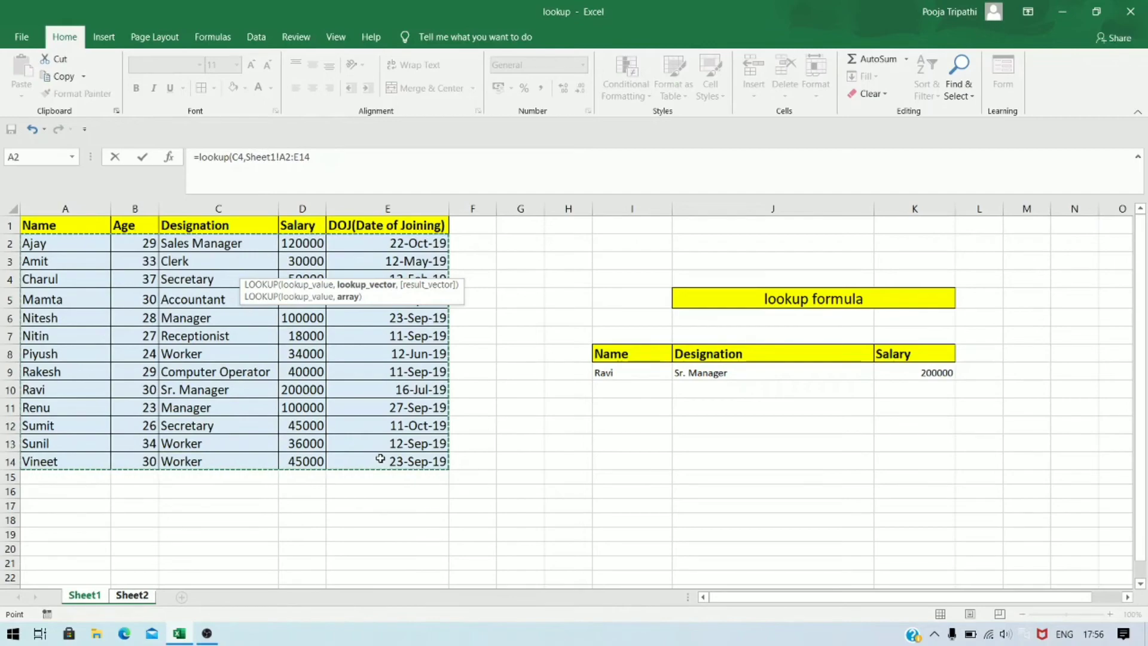
pyautogui.click(135, 596)
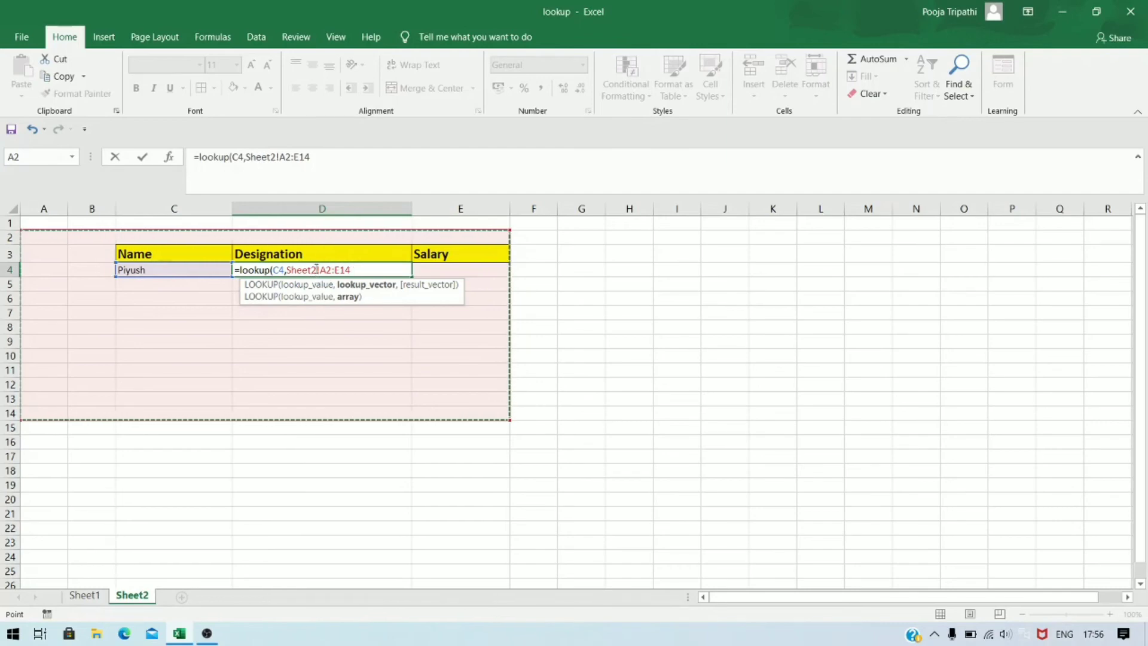
pyautogui.click(317, 269)
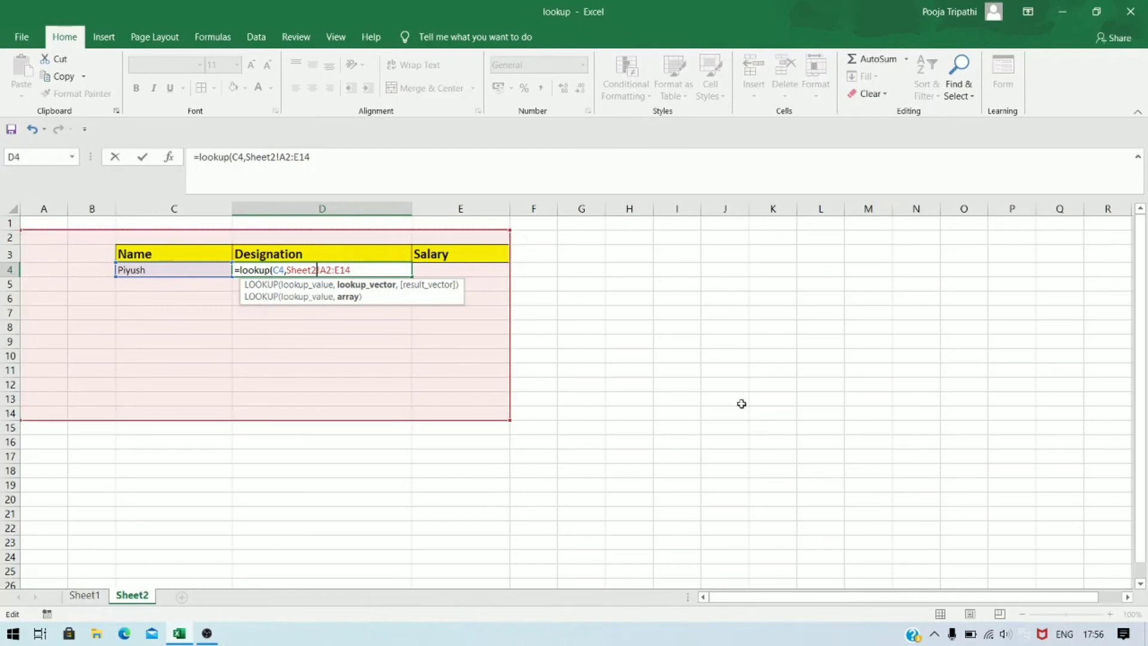
pyautogui.press('BackSpace')
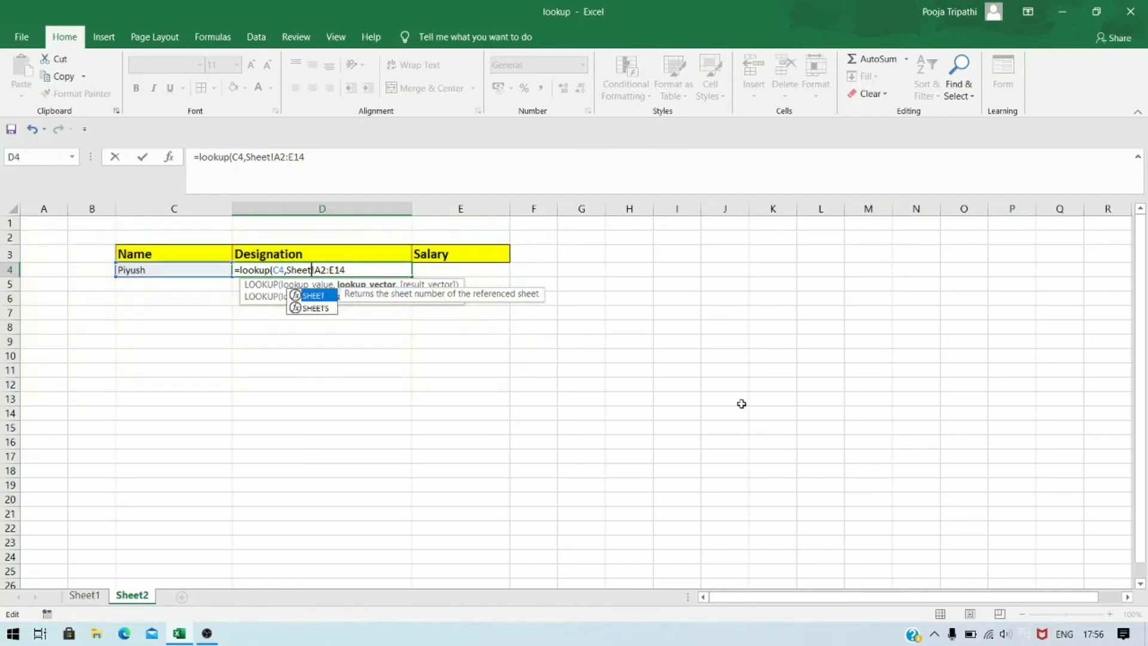
pyautogui.write('1')
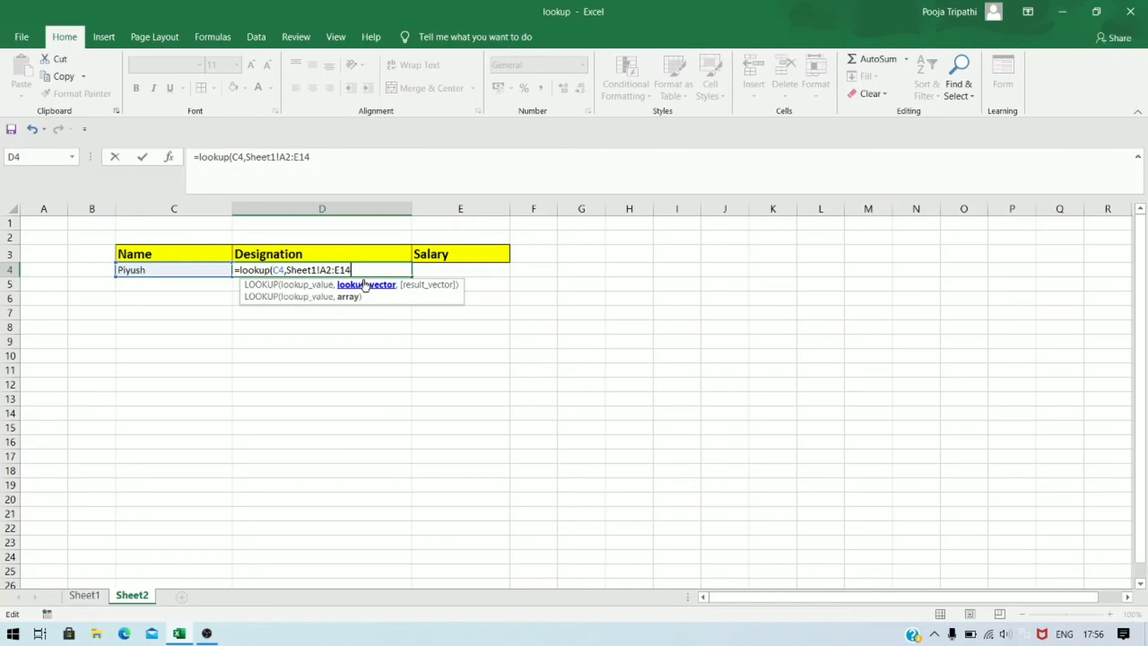
pyautogui.write(',')
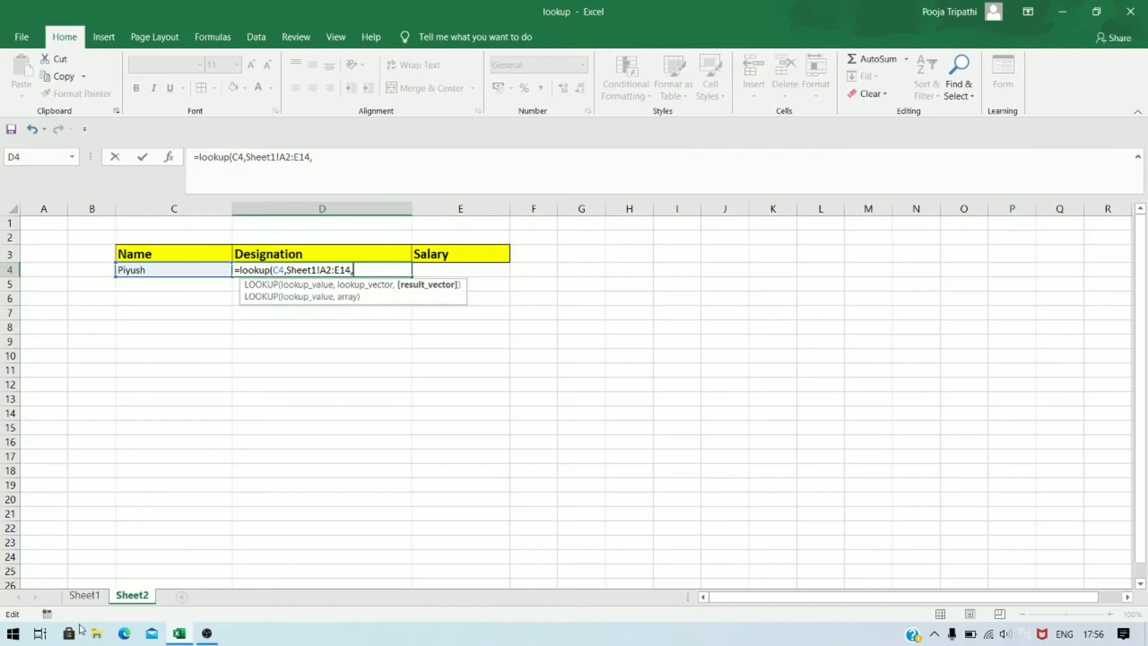
# Step: Complete the D4 formula with Sheet1!C2:C14 as the result vector, making sure the range refers to Sheet1, and enter it
pyautogui.click(85, 595)
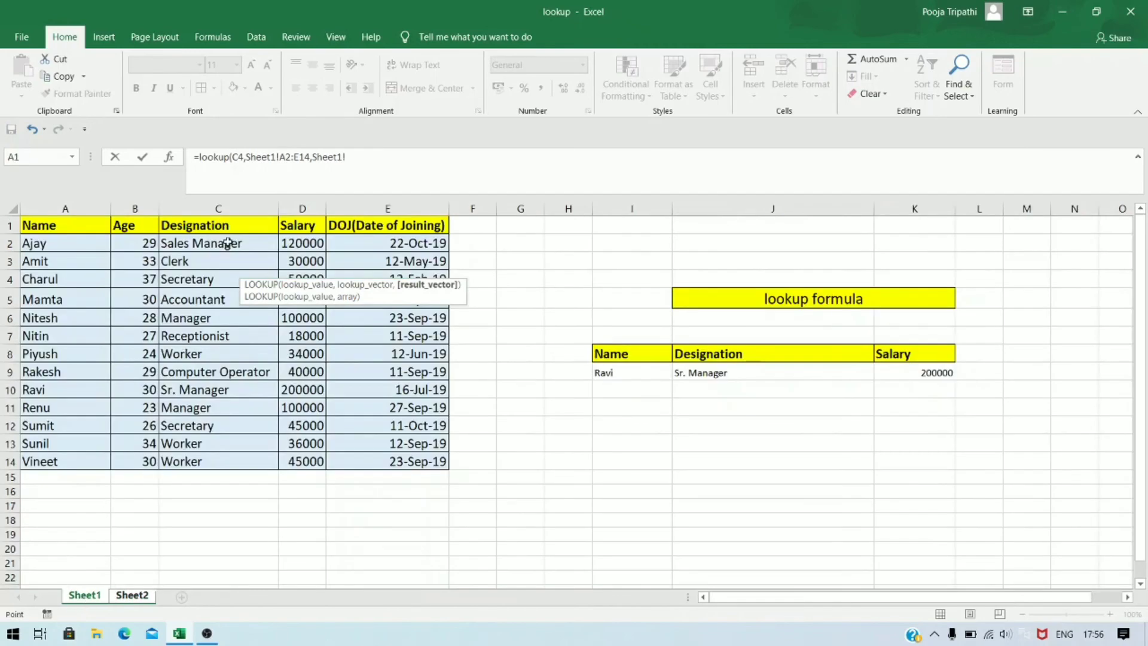
pyautogui.moveTo(226, 242); pyautogui.dragTo(241, 456)
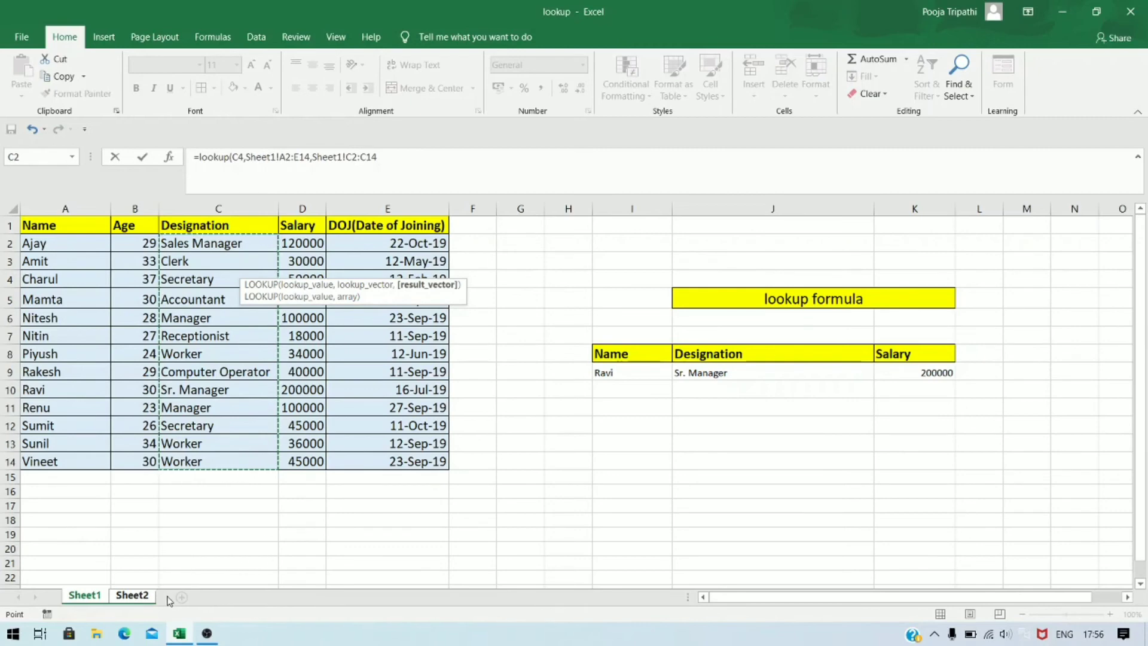
pyautogui.click(148, 597)
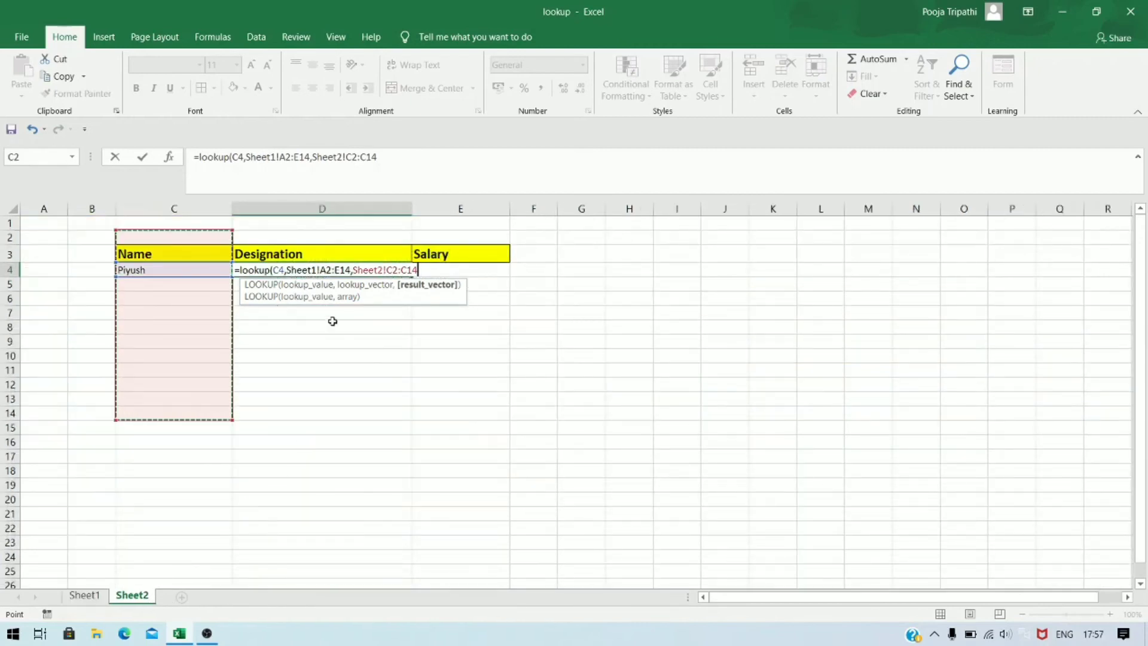
pyautogui.click(382, 270)
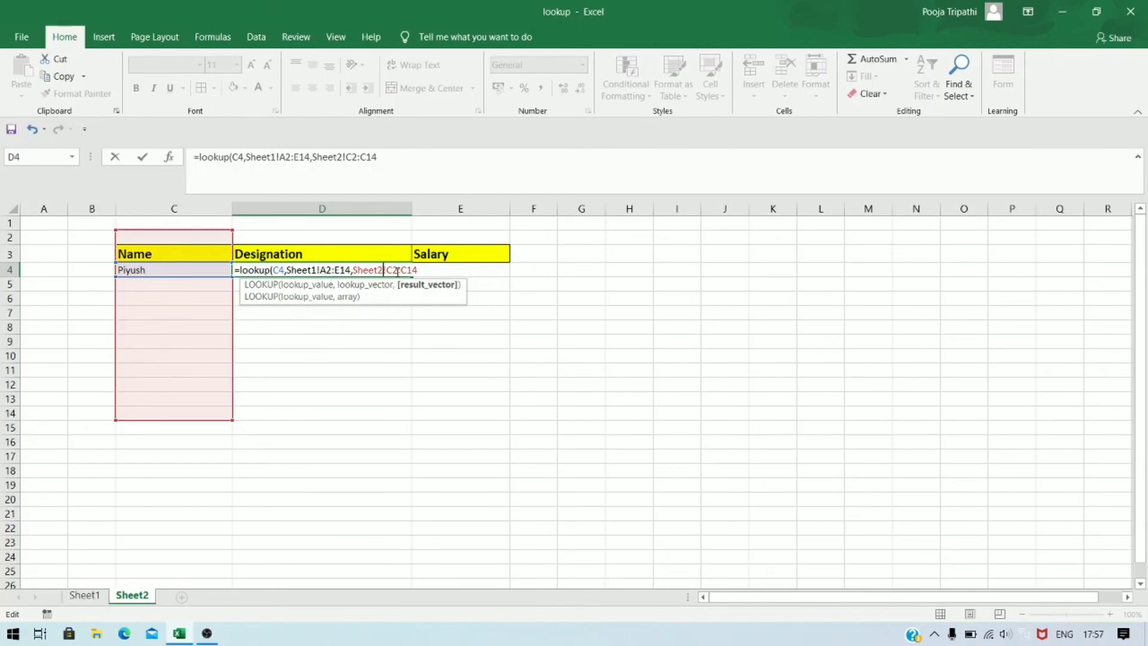
pyautogui.press('BackSpace')
pyautogui.write('14')
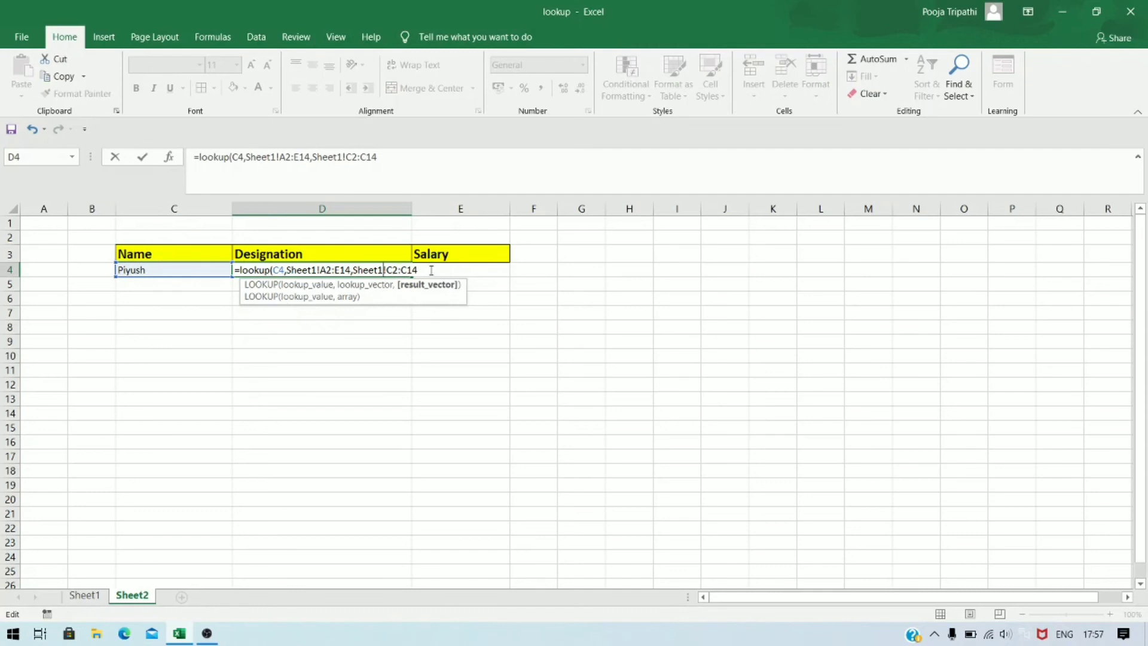
pyautogui.write(')')
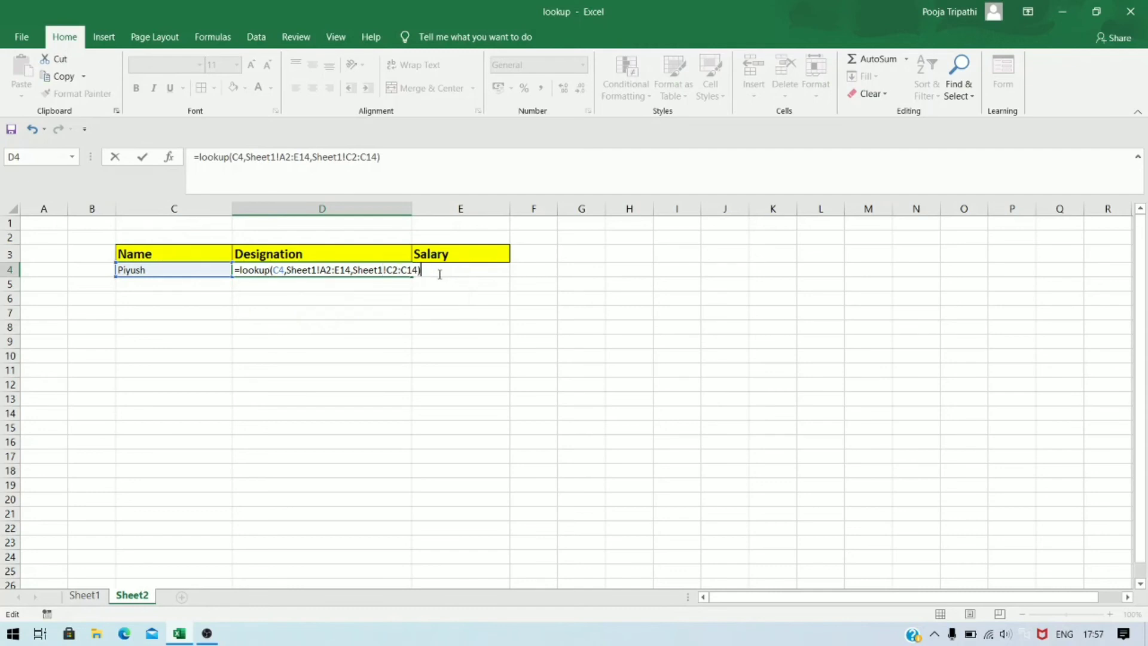
pyautogui.press('Return')
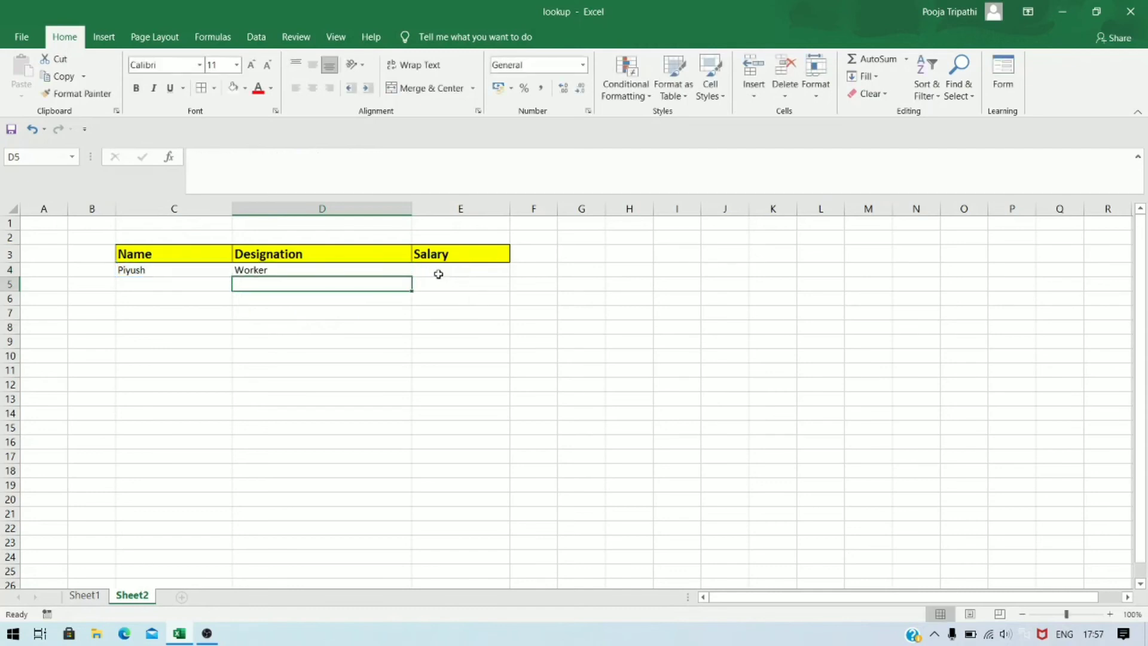
# Step: Compare the designation returned in D4 of Sheet2 with the employee's source record in row 8 of Sheet1
pyautogui.press('Up')
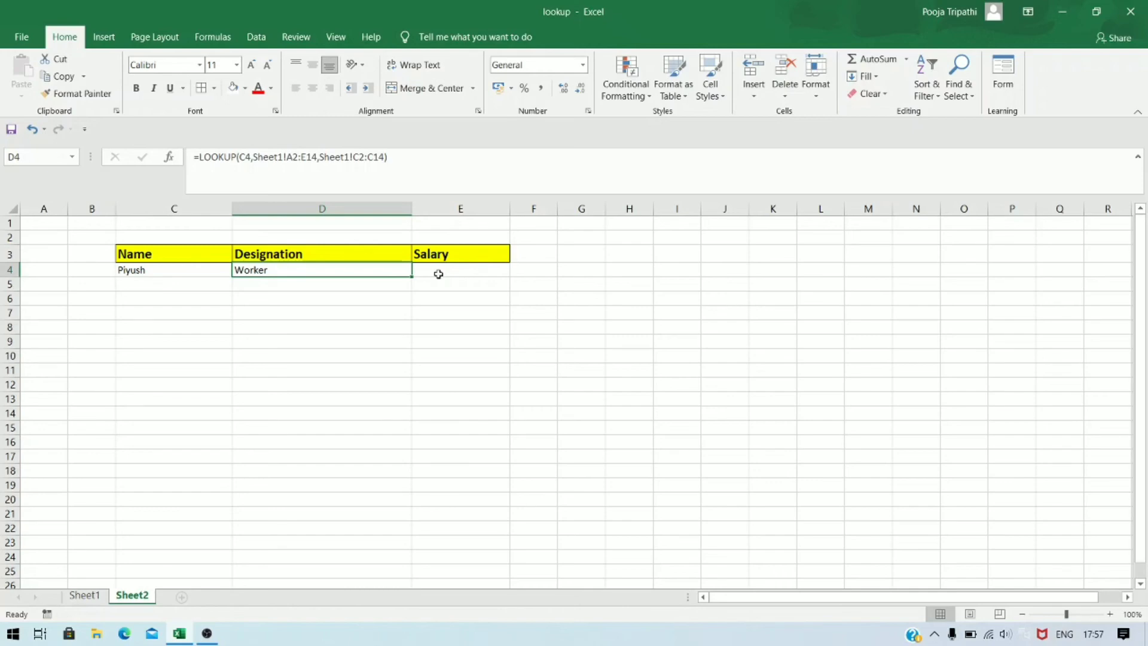
pyautogui.click(84, 596)
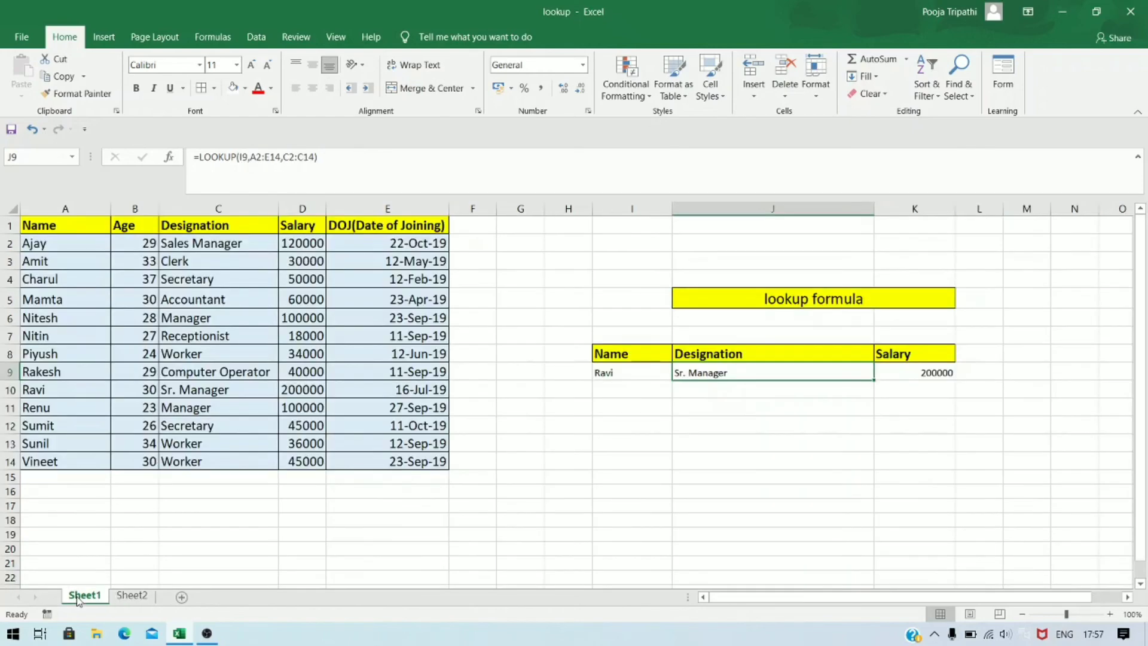
pyautogui.click(84, 358)
pyautogui.click(247, 359)
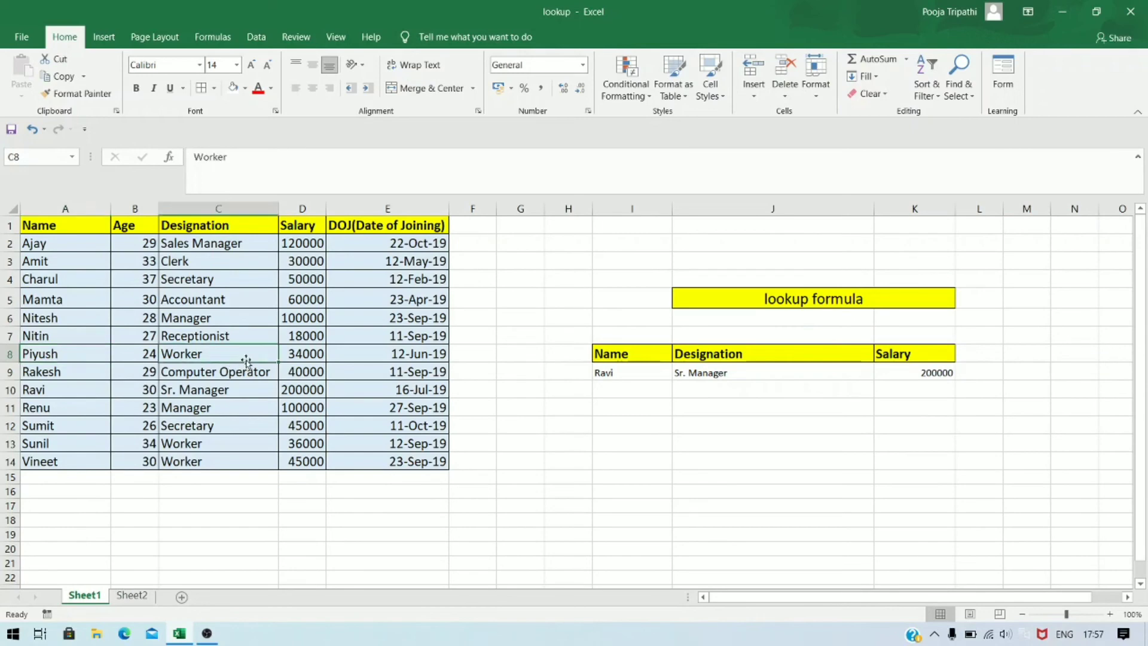
pyautogui.click(128, 596)
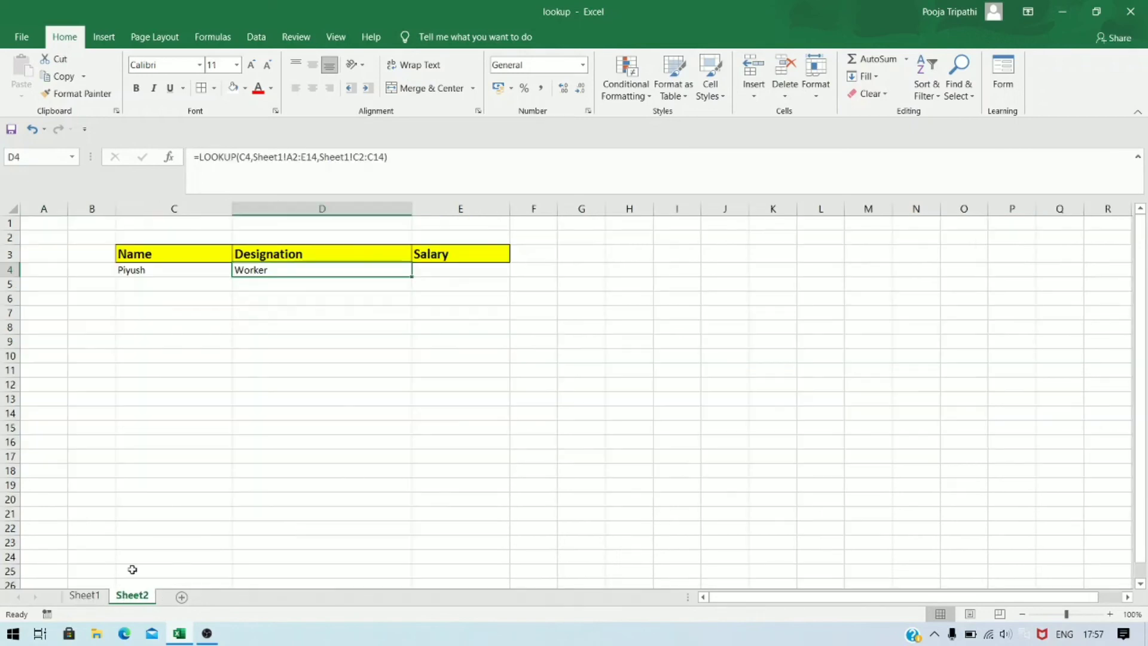
# Step: Begin a LOOKUP formula in Sheet2's Salary cell E4 with C4 as the lookup value
pyautogui.click(434, 268)
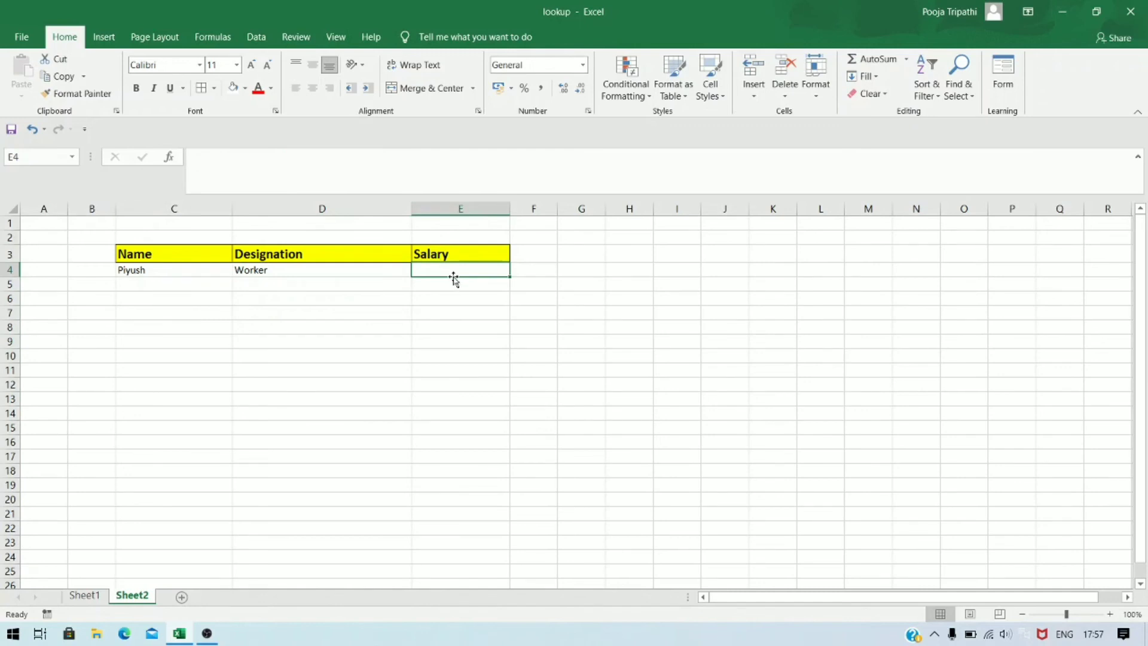
pyautogui.write('=')
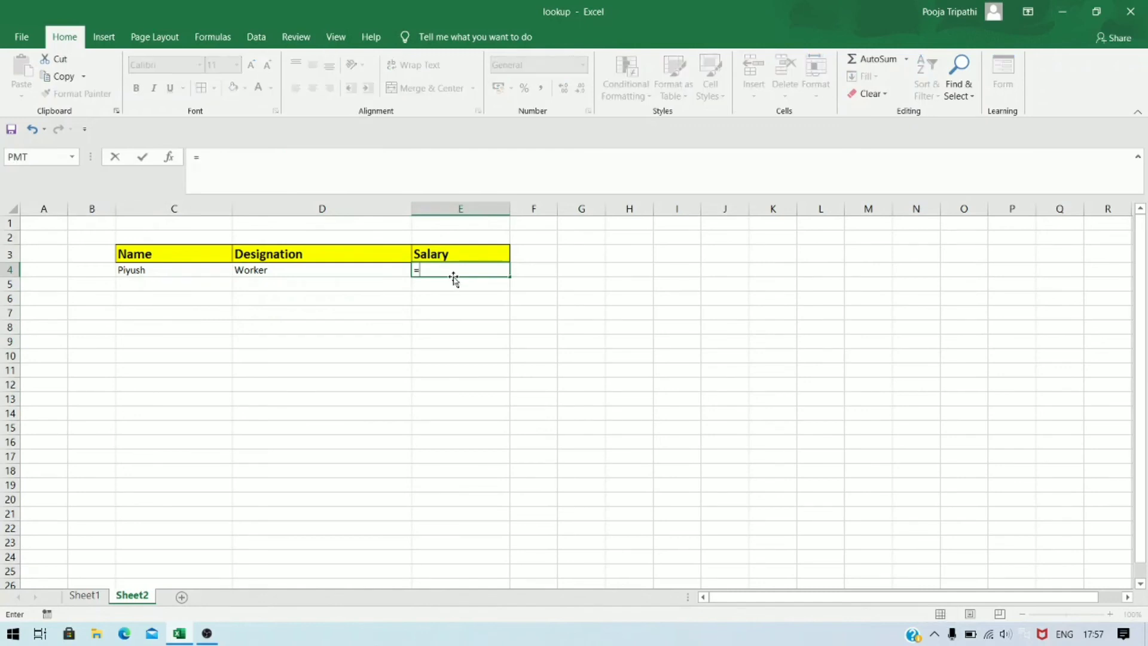
pyautogui.write('lookup')
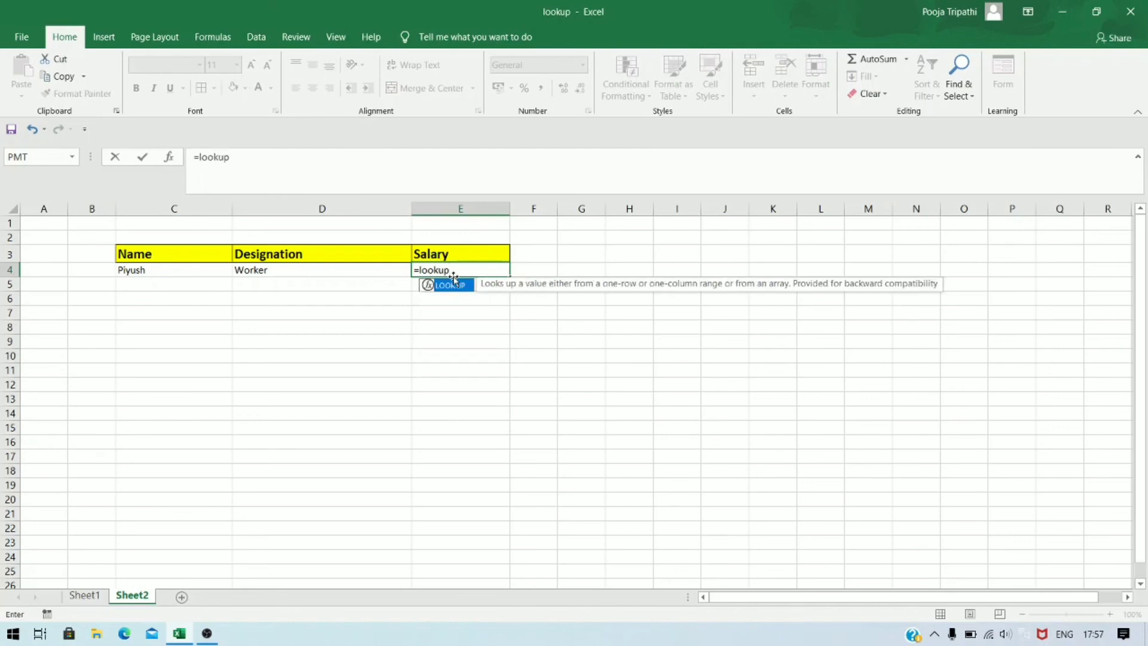
pyautogui.write('(')
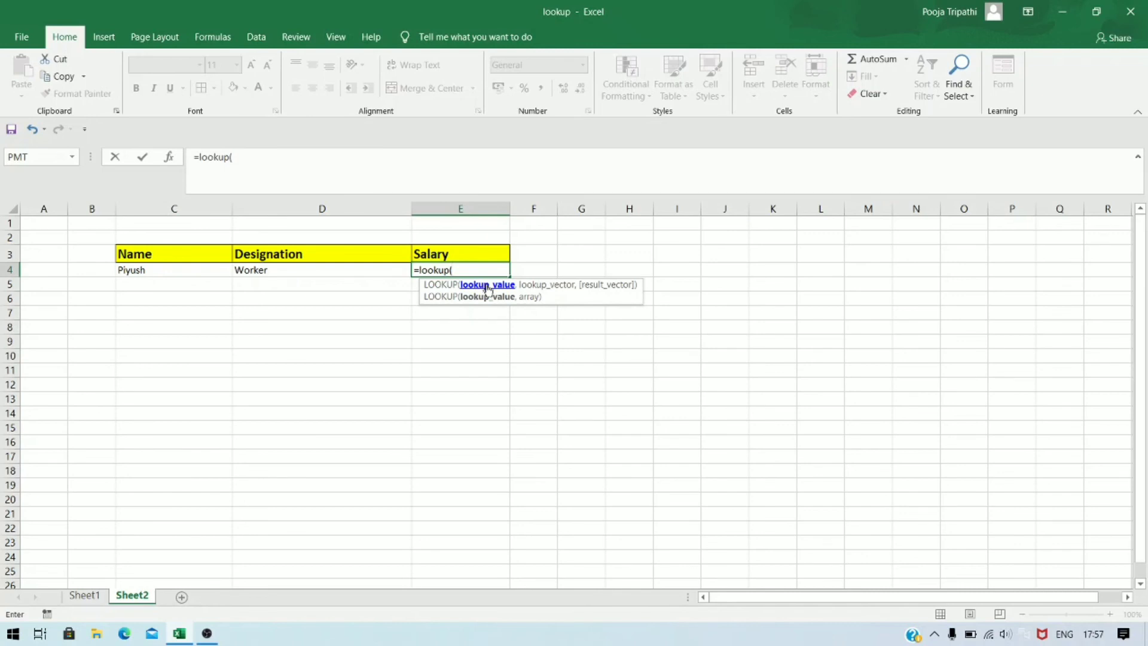
pyautogui.click(206, 270)
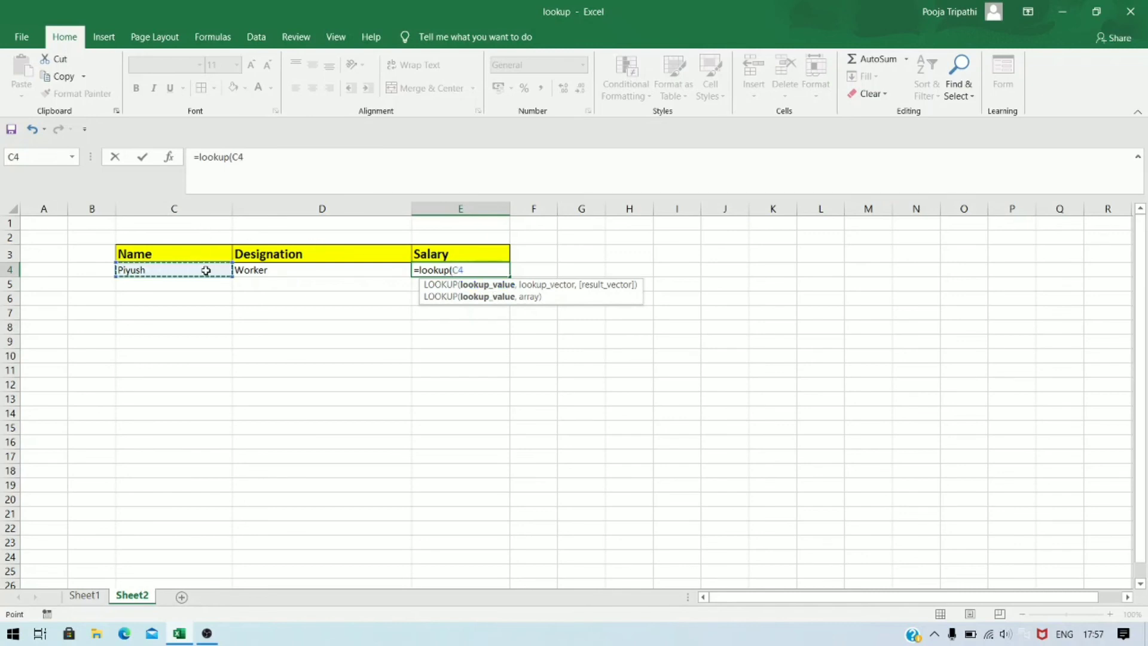
pyautogui.write(',')
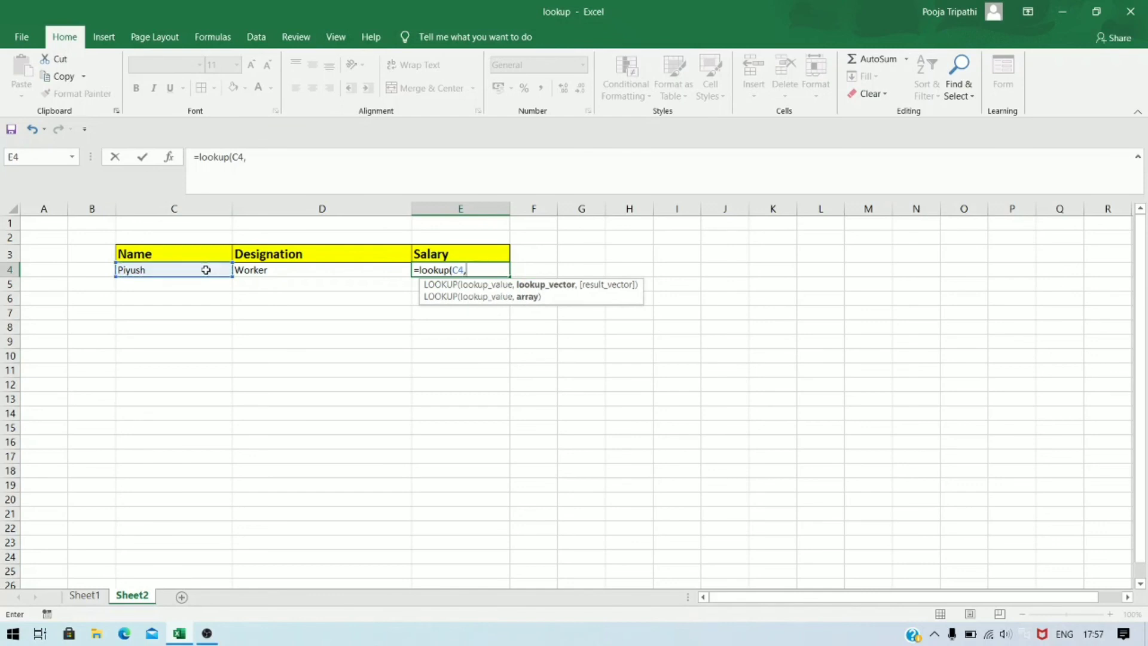
# Step: Add Sheet1!A2:E14 as the lookup vector of the E4 formula, correcting the sheet reference from Sheet2 to Sheet1
pyautogui.click(90, 598)
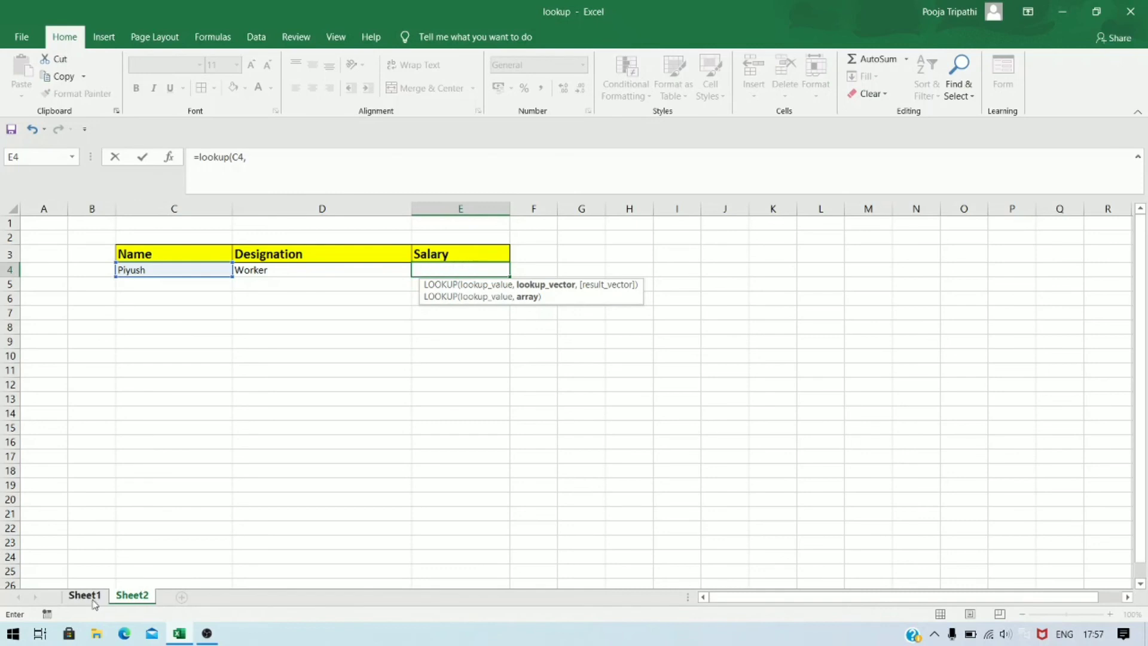
pyautogui.moveTo(80, 242); pyautogui.dragTo(392, 458)
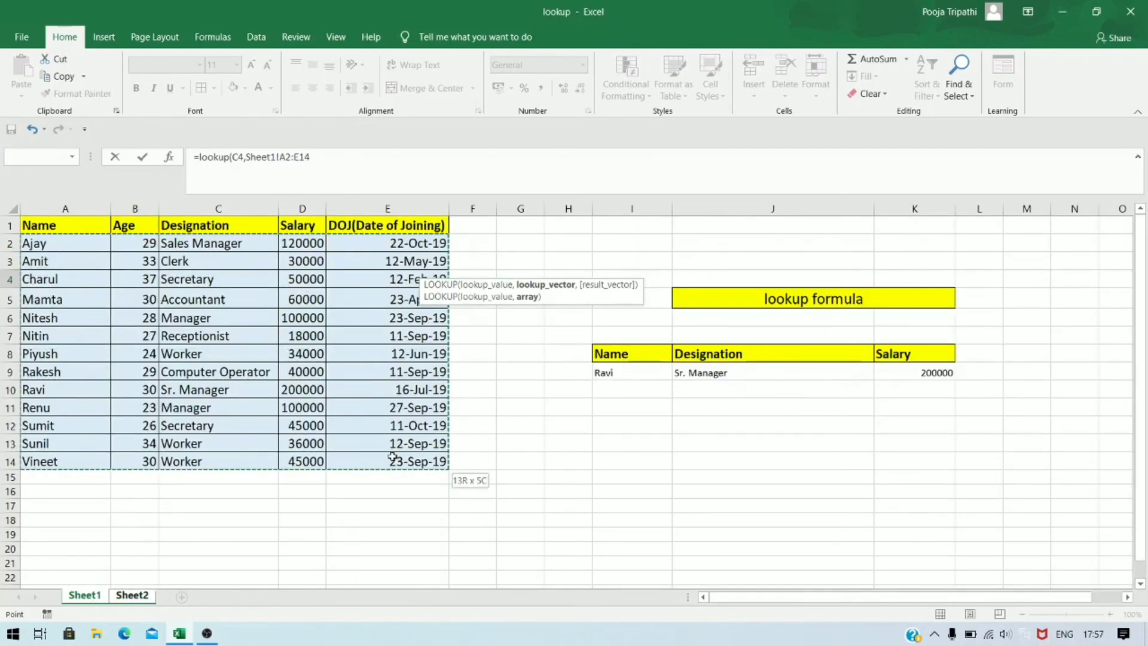
pyautogui.click(145, 597)
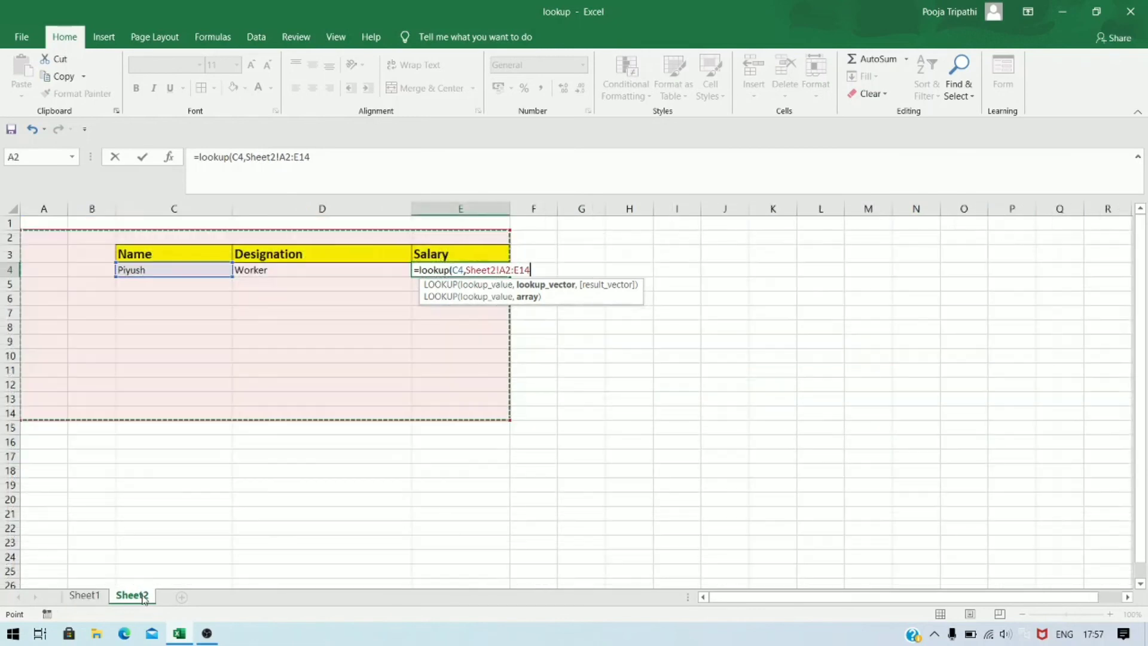
pyautogui.click(498, 270)
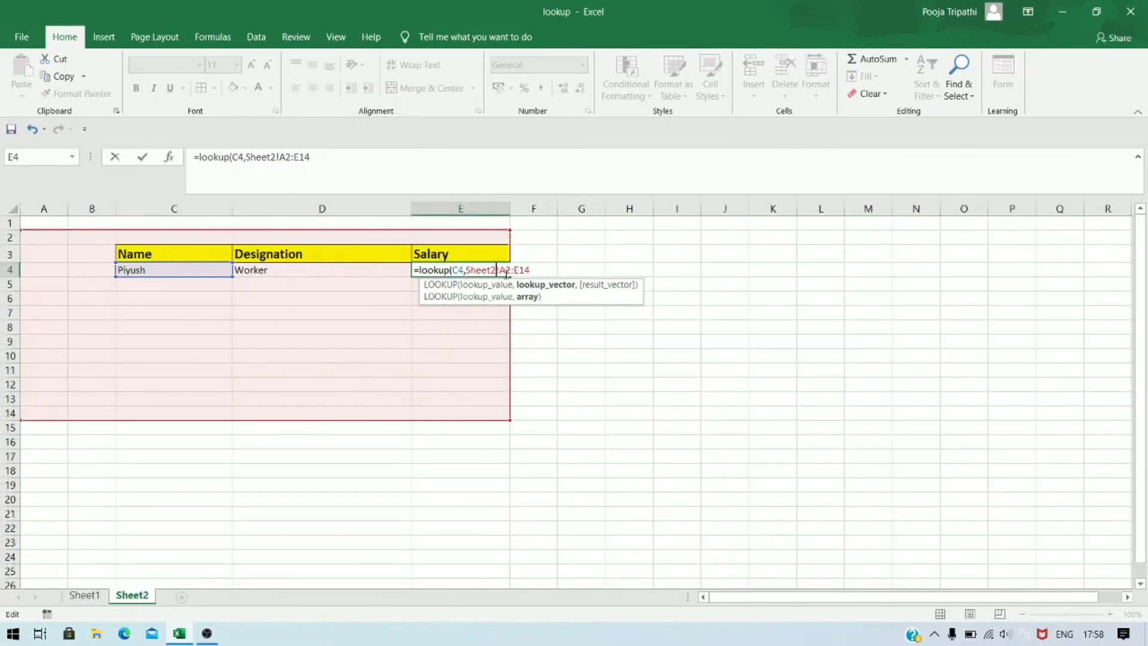
pyautogui.press('BackSpace')
pyautogui.write('14')
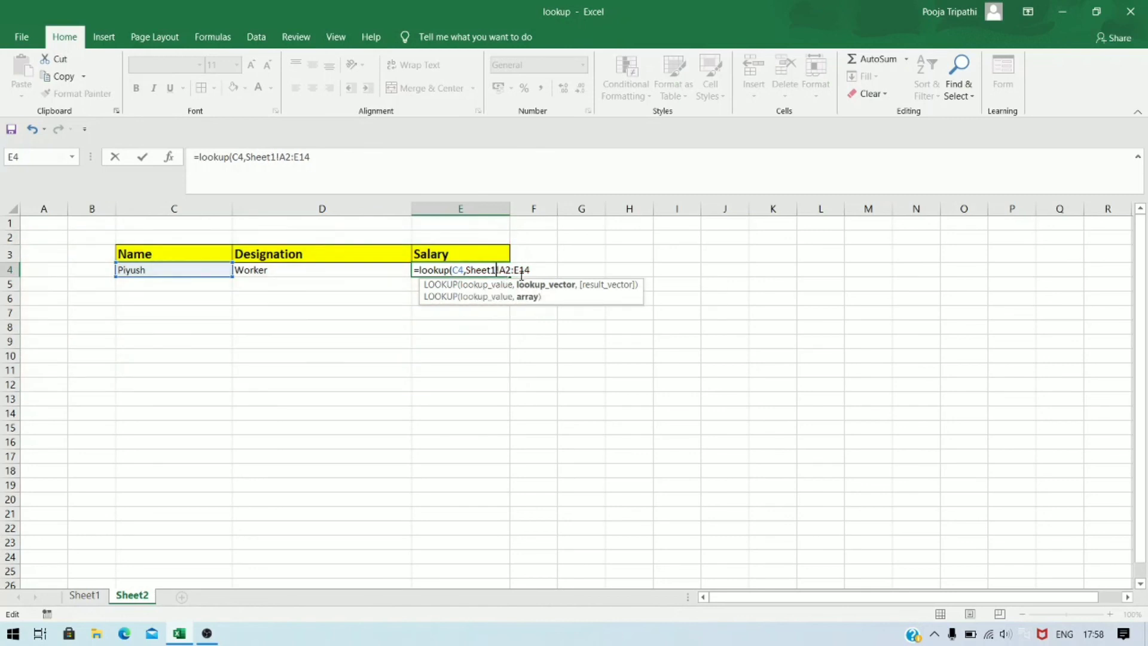
pyautogui.write(',')
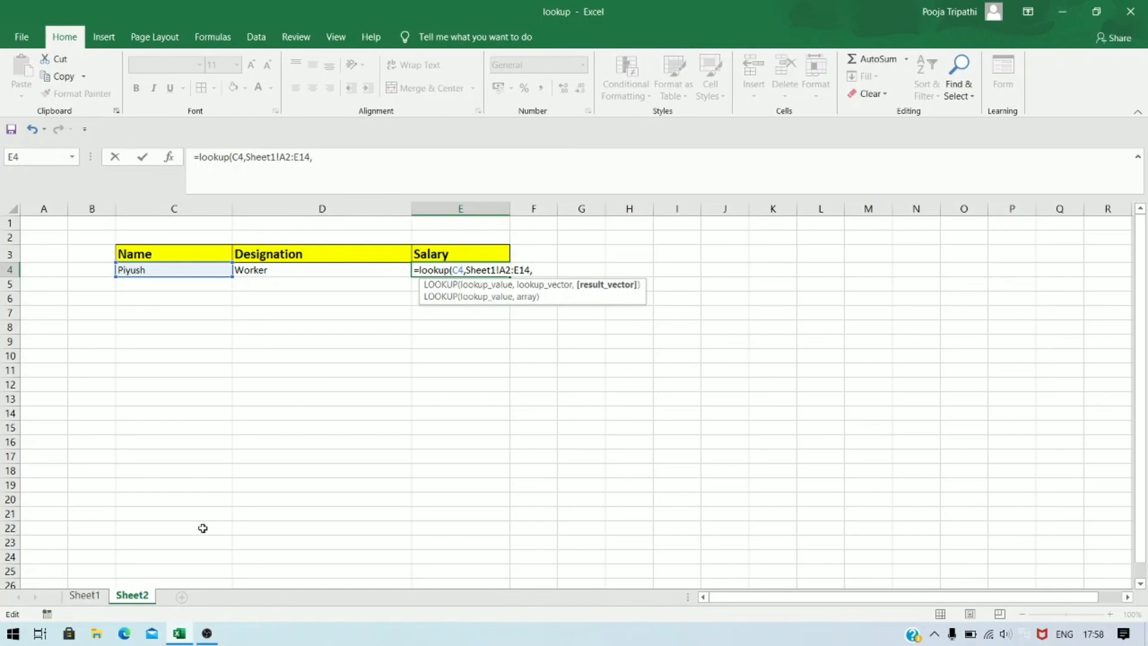
# Step: Complete the E4 formula with Sheet1!D2:D14 as the result vector, correcting the sheet reference from Sheet2 to Sheet1, and enter it
pyautogui.click(84, 601)
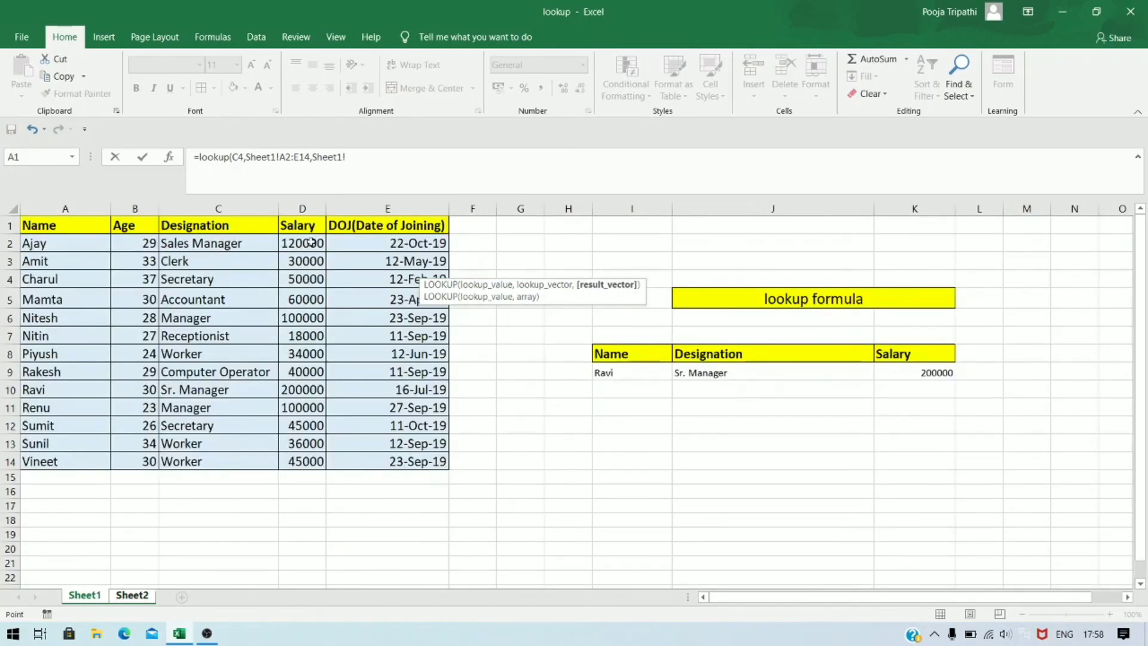
pyautogui.moveTo(310, 242); pyautogui.dragTo(299, 457)
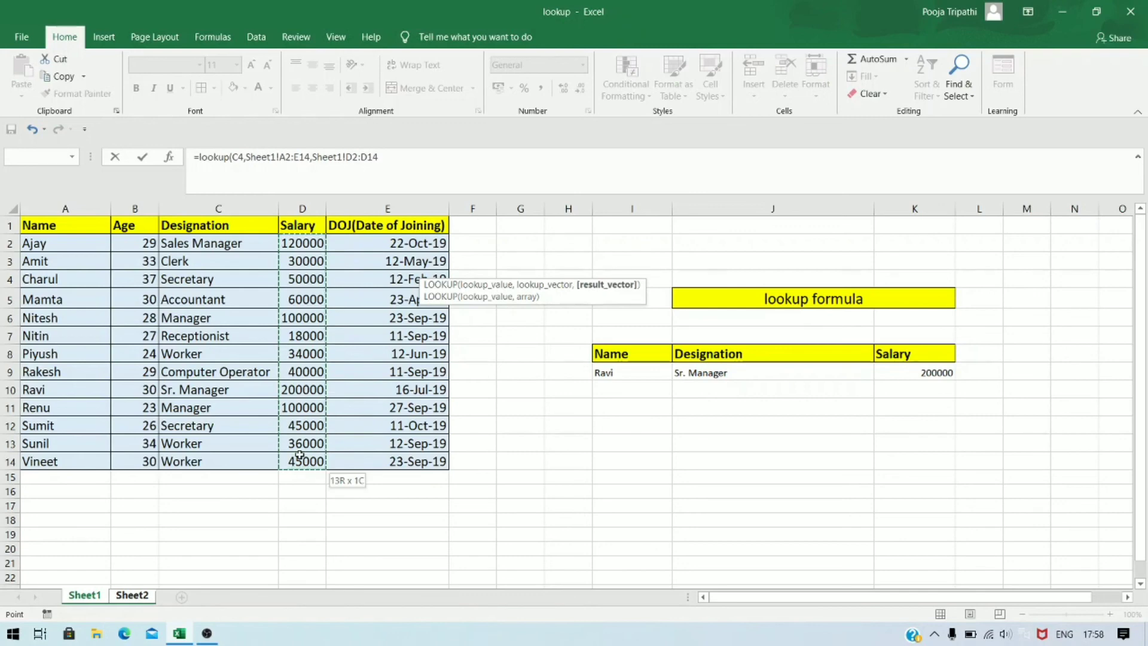
pyautogui.click(133, 595)
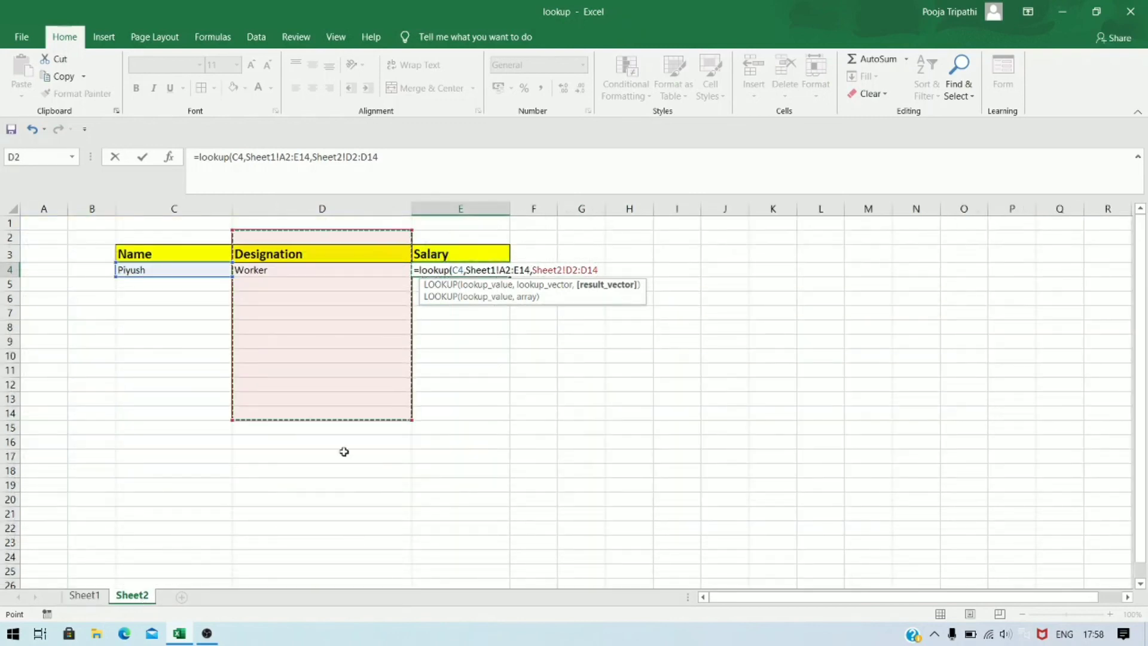
pyautogui.click(560, 270)
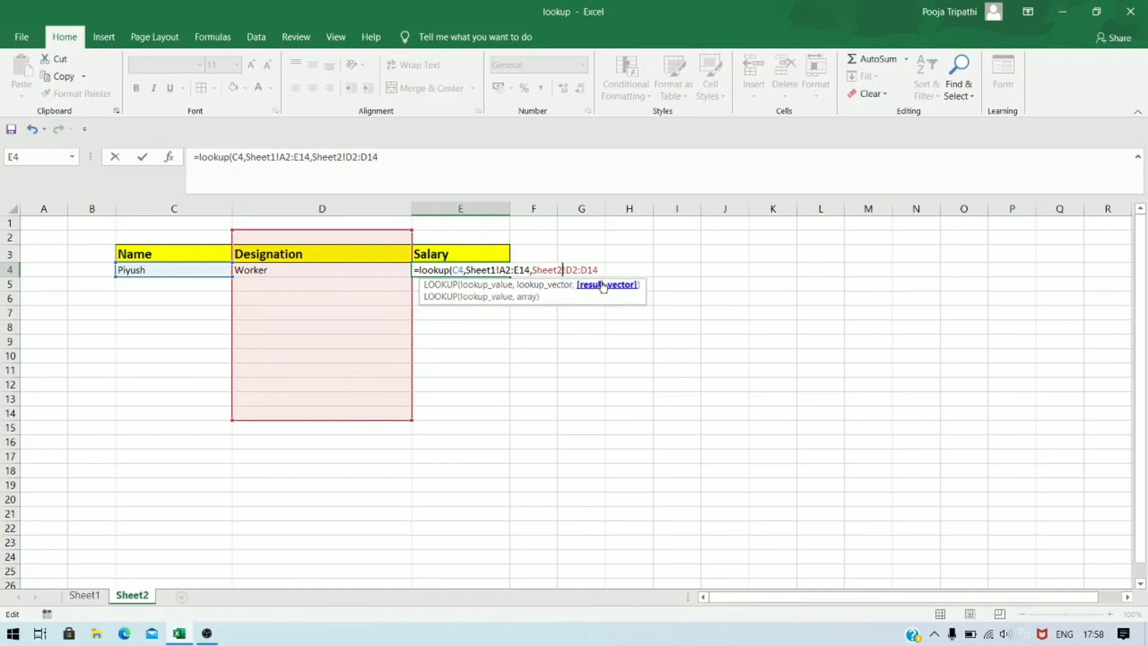
pyautogui.press('BackSpace')
pyautogui.write('1')
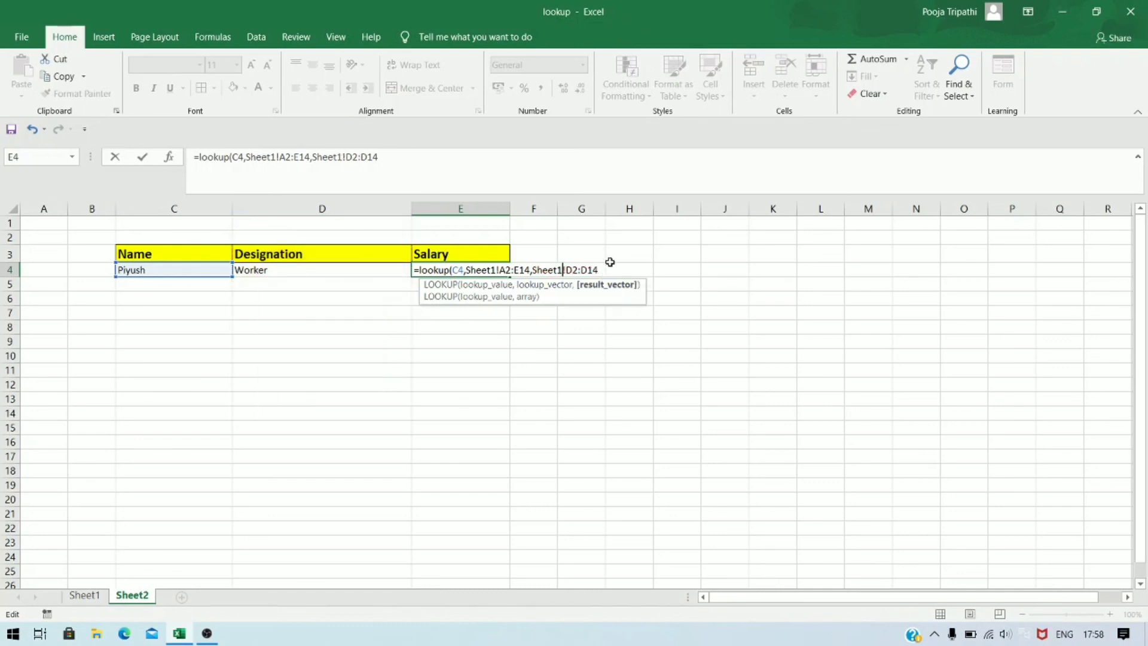
pyautogui.click(610, 266)
pyautogui.click(507, 270)
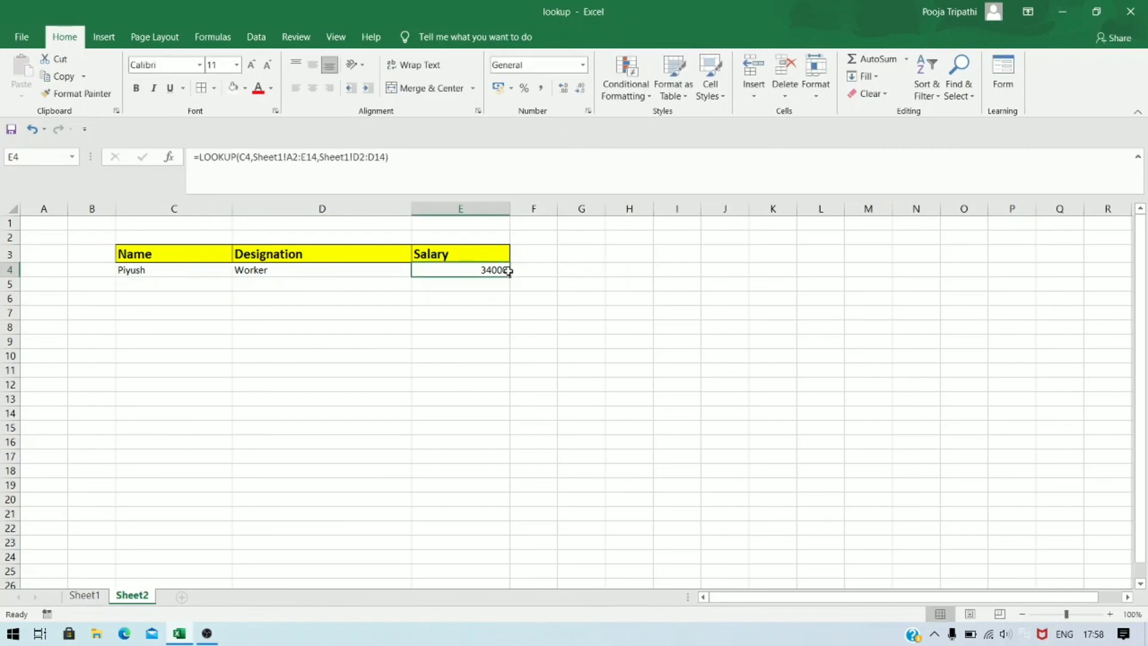
# Step: Review the LOOKUP formula in E4 of Sheet2 and compare the returned salary with the employee's source record in row 8 of Sheet1
pyautogui.click(409, 159)
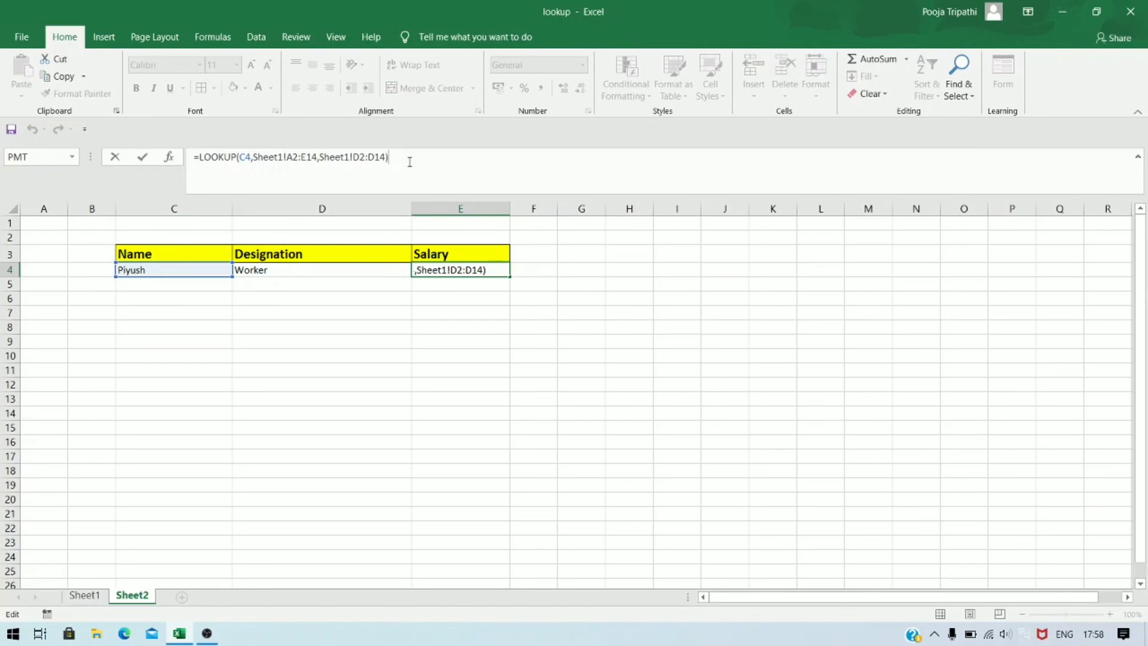
pyautogui.press('Return')
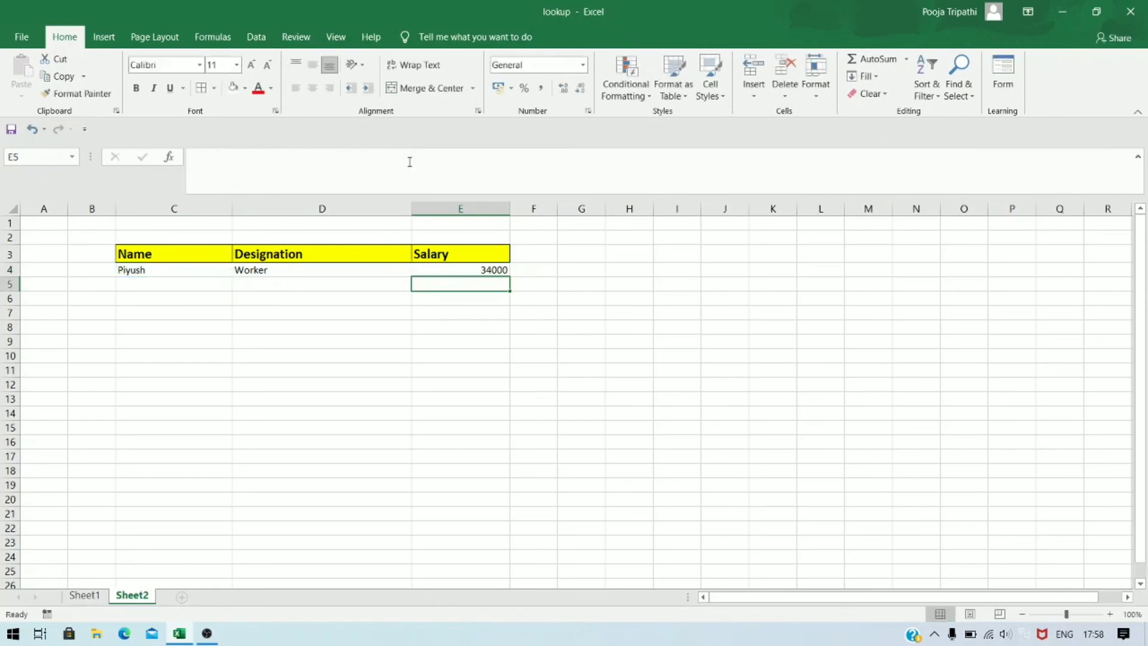
pyautogui.press('Up')
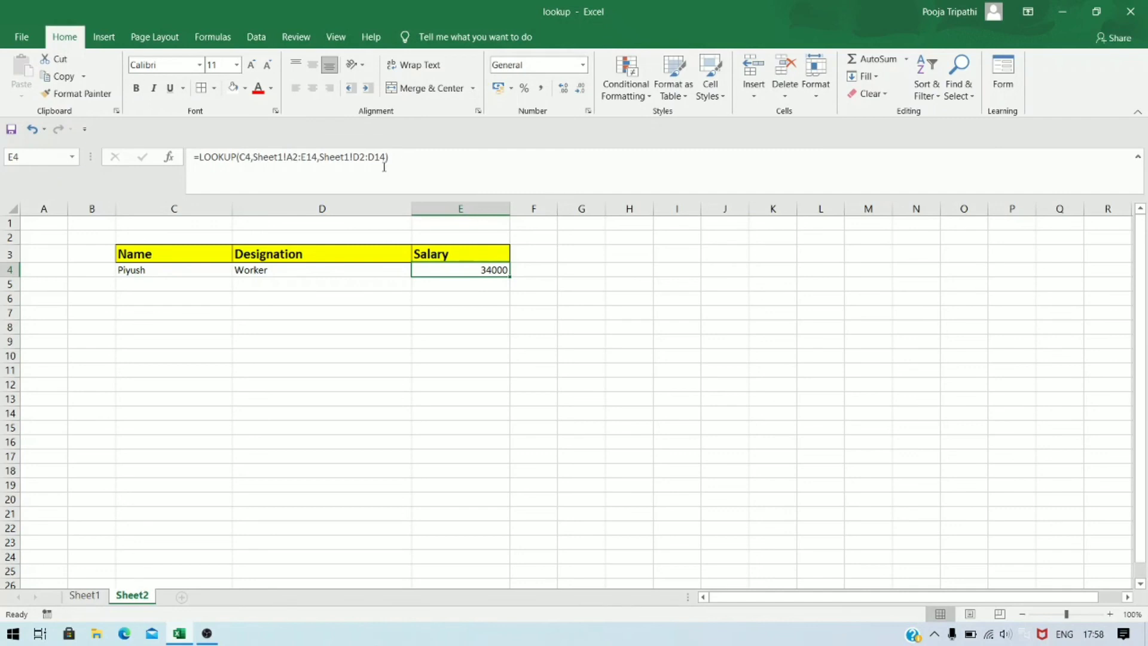
pyautogui.click(204, 268)
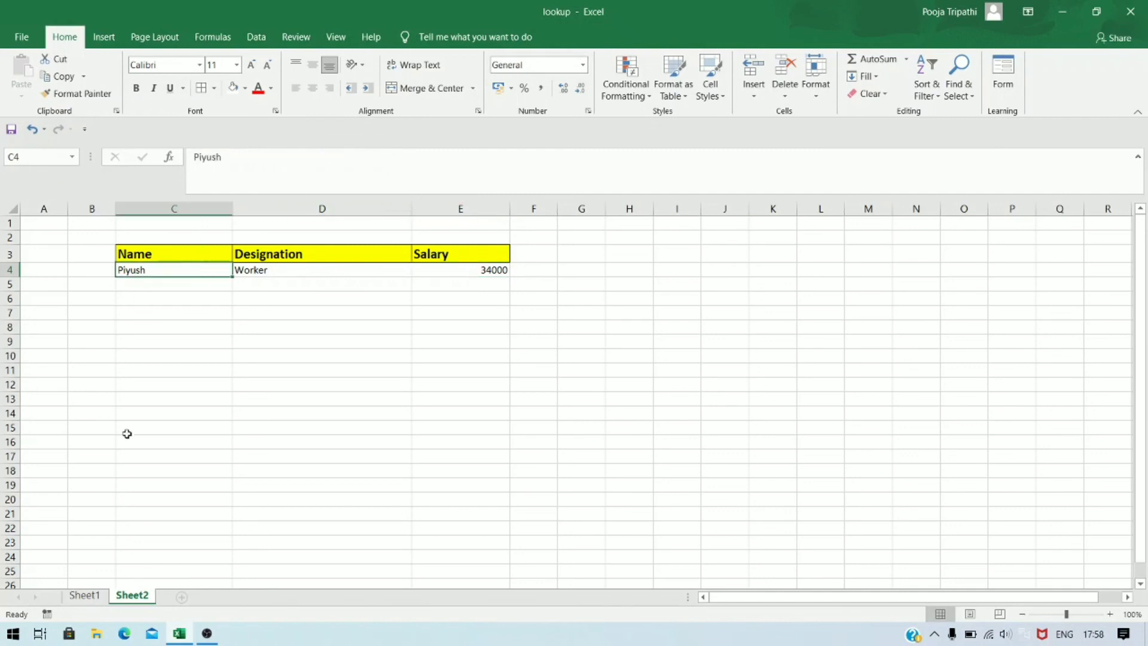
pyautogui.click(97, 595)
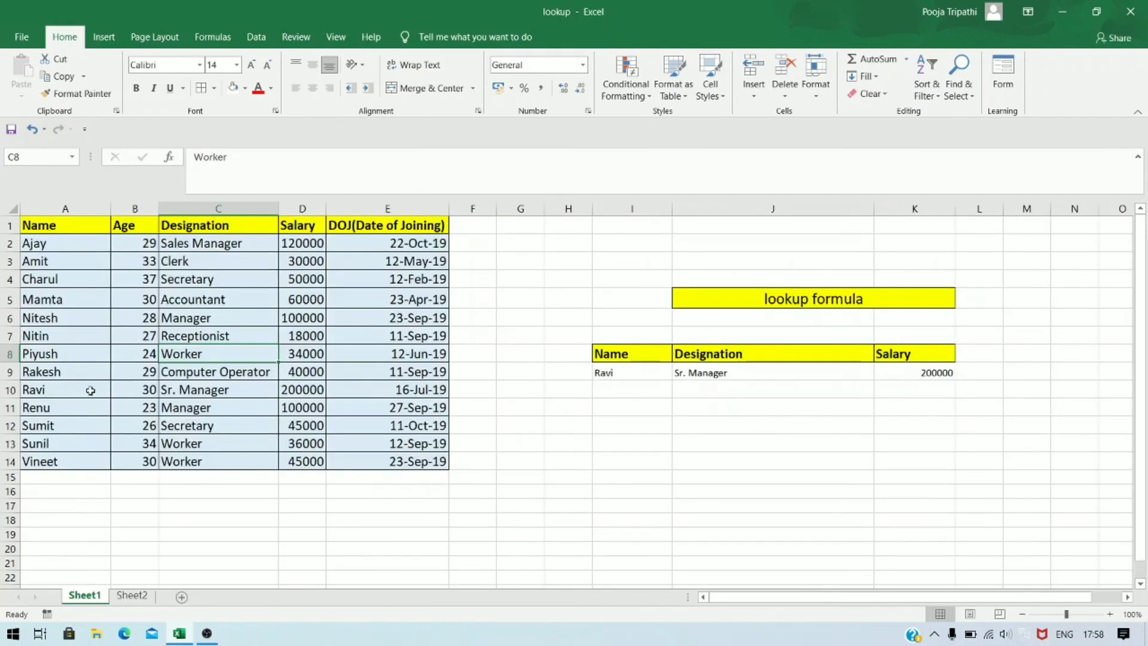
pyautogui.click(99, 361)
pyautogui.click(269, 356)
pyautogui.click(281, 353)
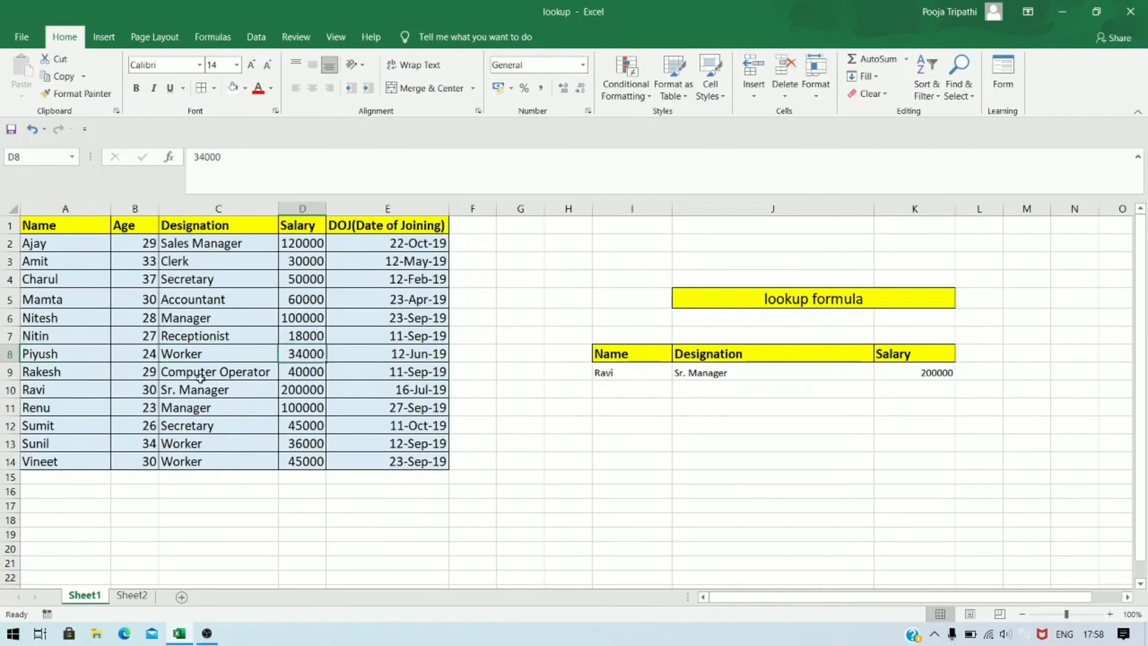
pyautogui.click(133, 596)
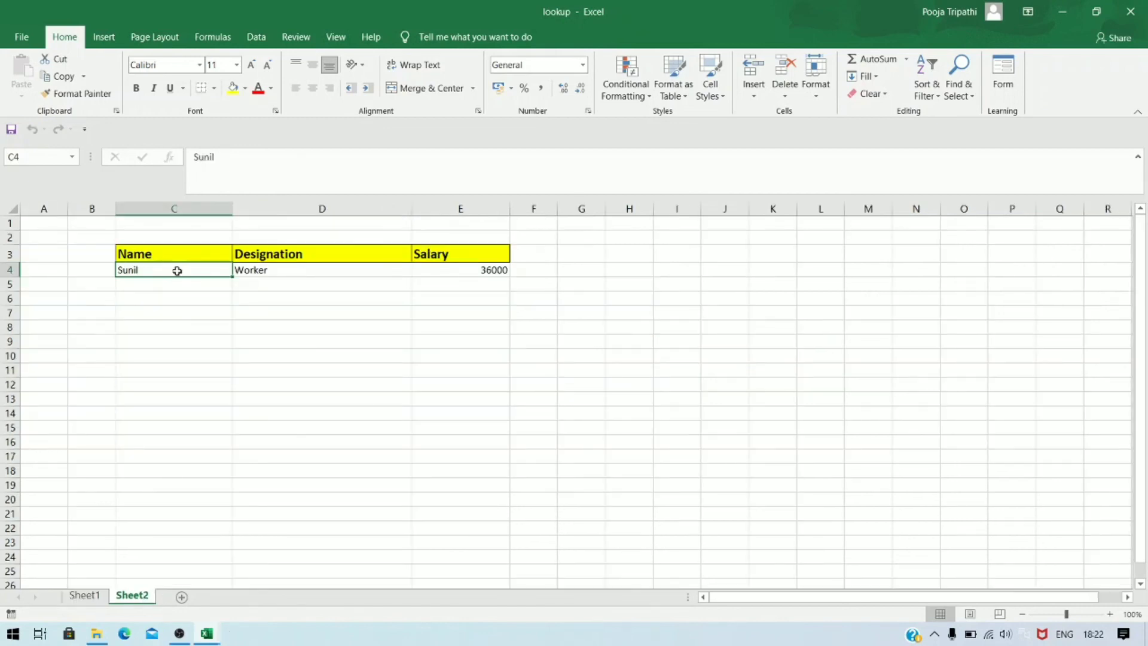
# Step: Check the lookup results in row 4 of Sheet2 against the employee's record in row 13 of Sheet1, and inspect the D4 formula
pyautogui.click(95, 596)
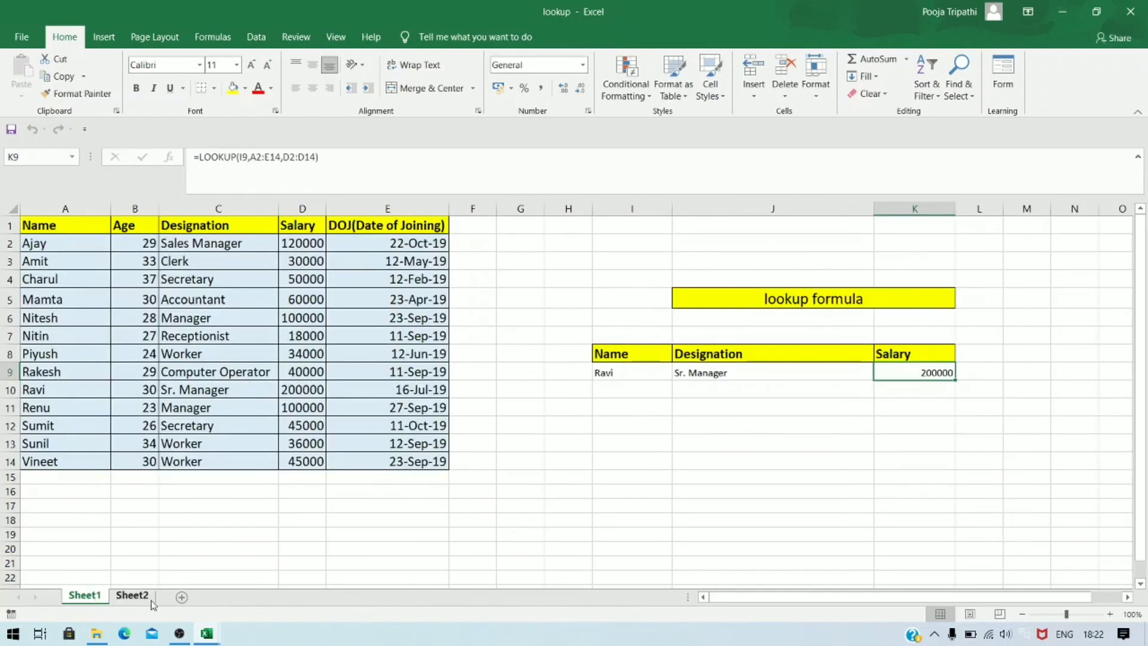
pyautogui.click(87, 441)
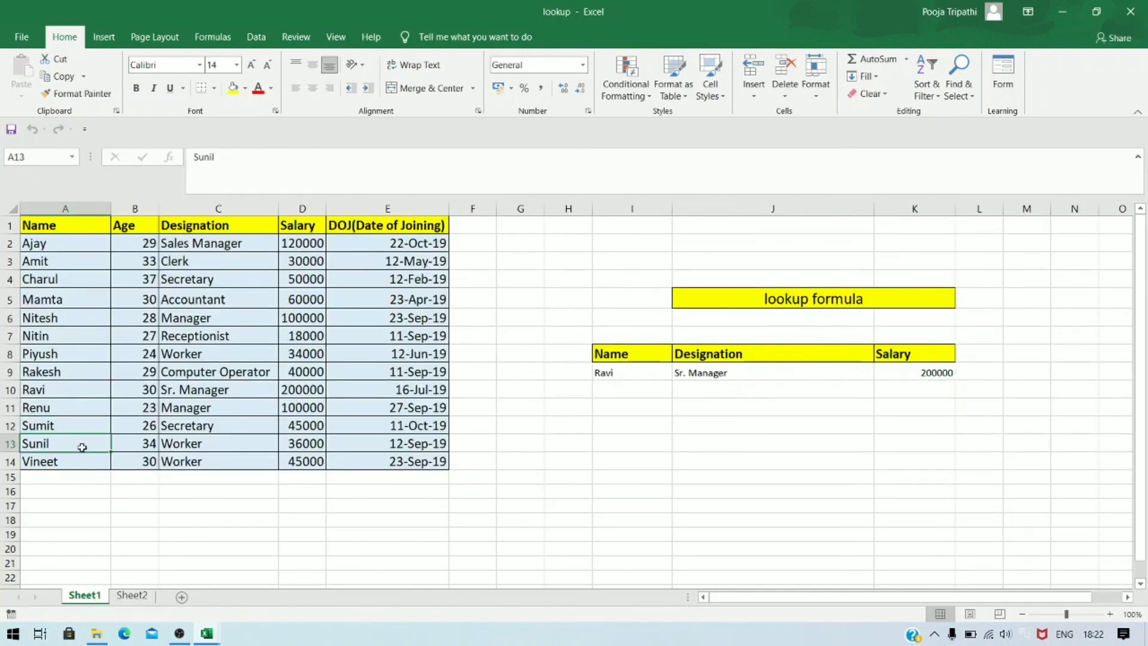
pyautogui.click(199, 445)
pyautogui.click(133, 595)
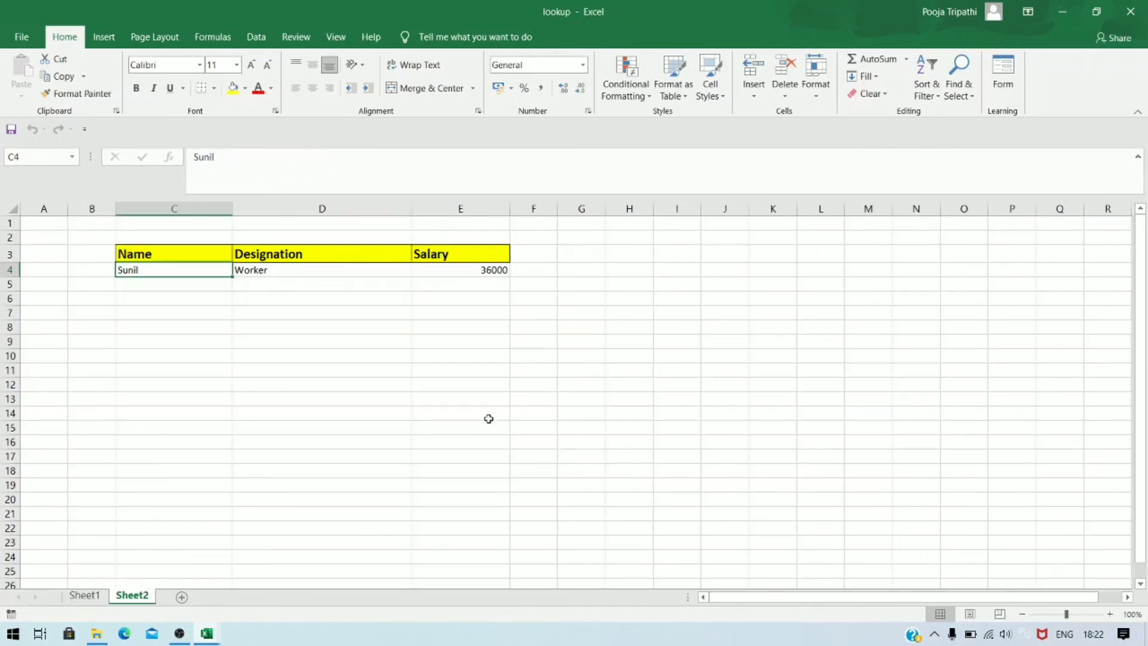
pyautogui.click(249, 274)
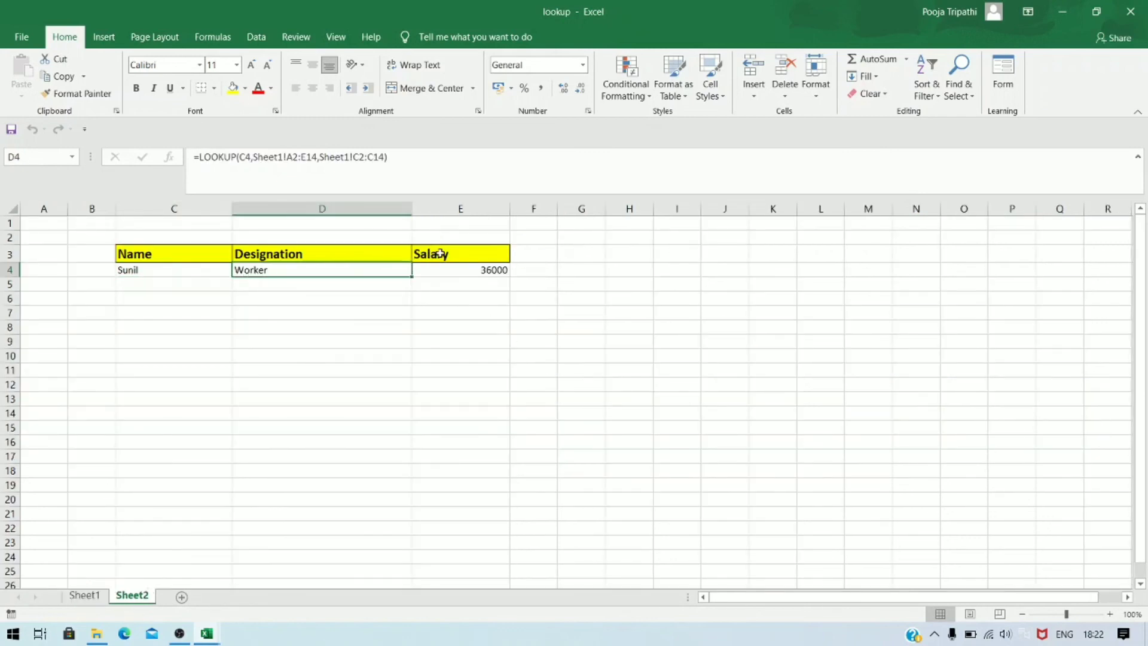
pyautogui.press('Left')
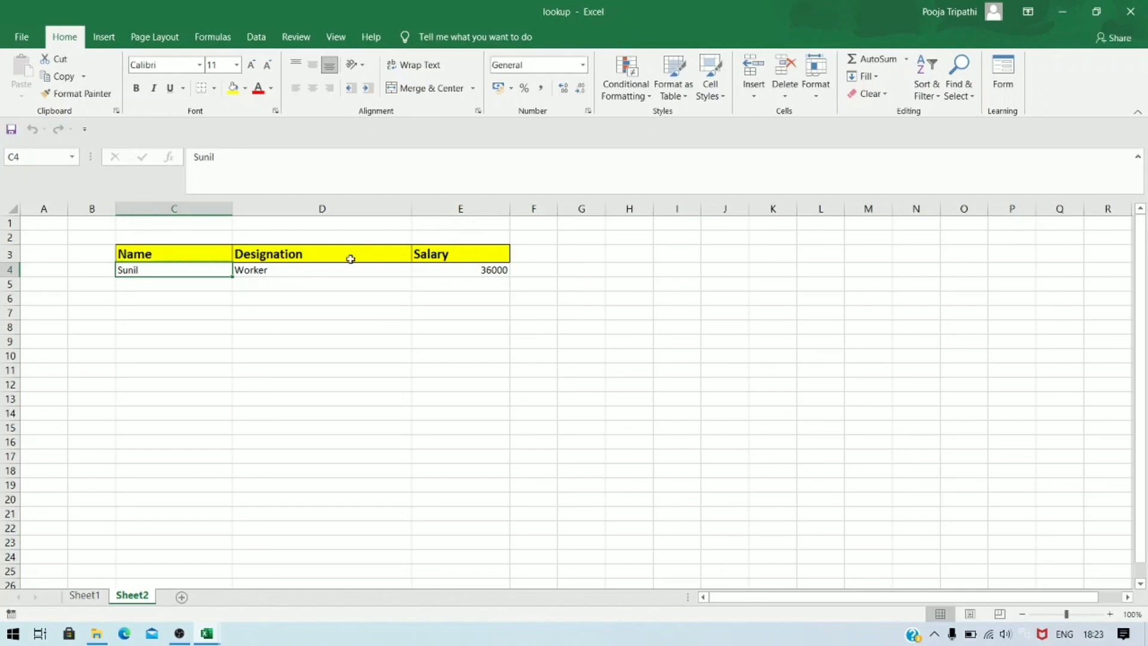
pyautogui.click(92, 600)
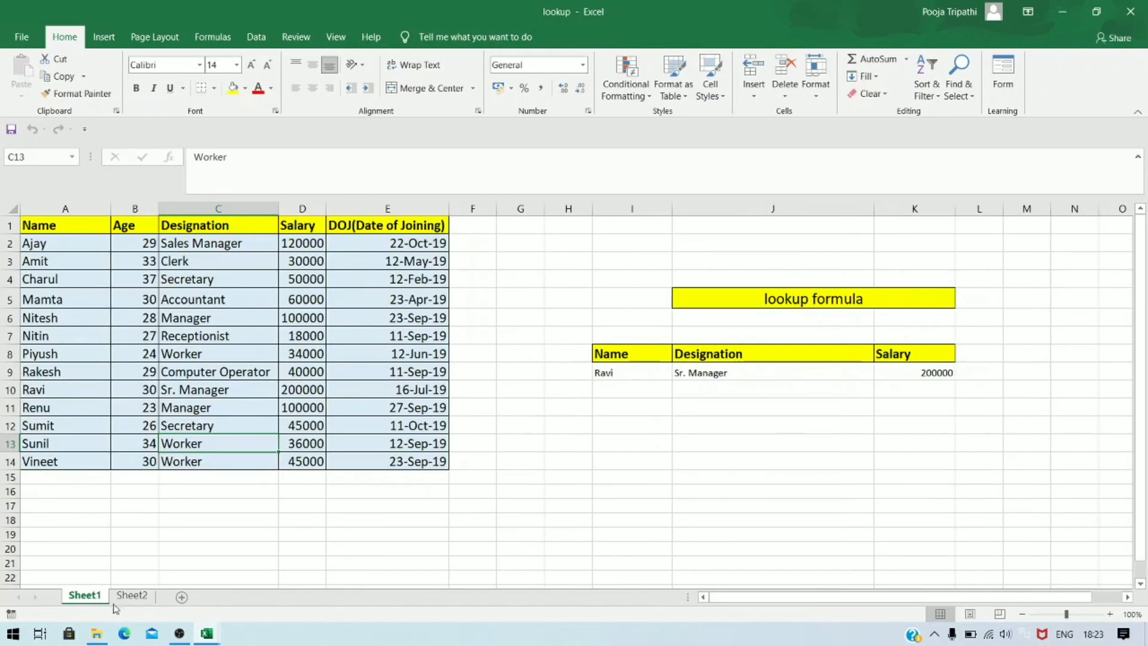
pyautogui.click(146, 599)
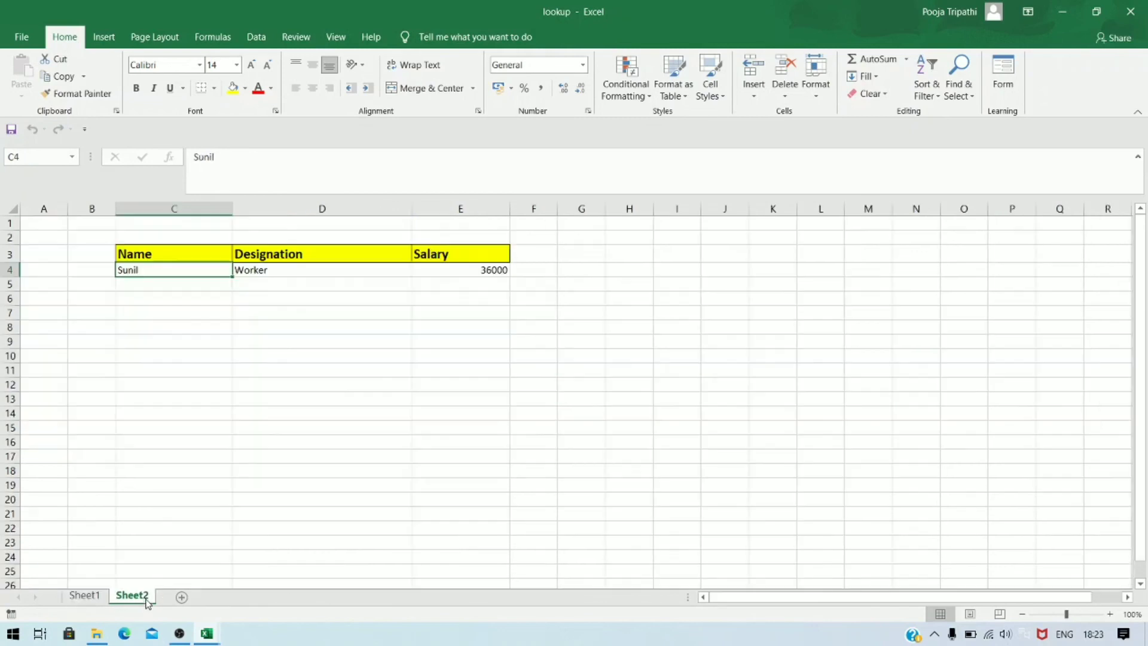